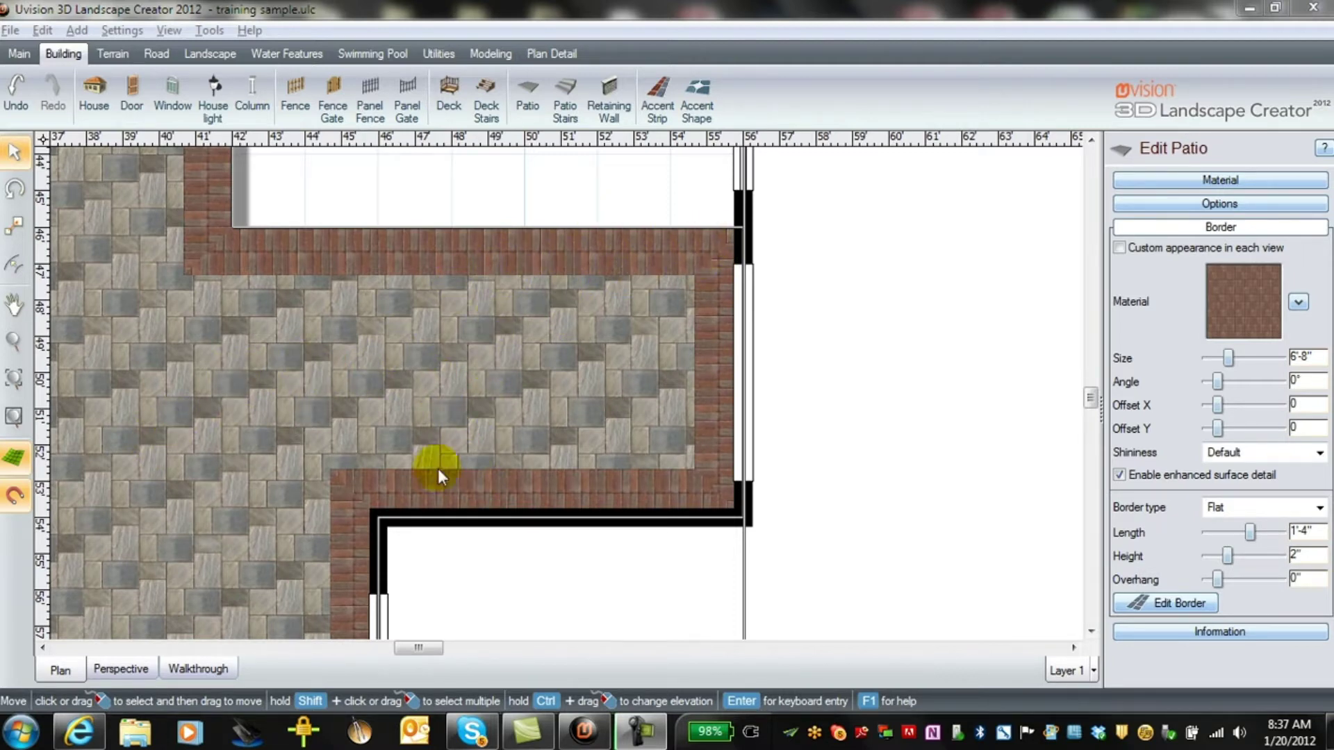
- Switch the house and brick-bordered patio from Plan to the 3-D perspective view
left_click(121, 669)
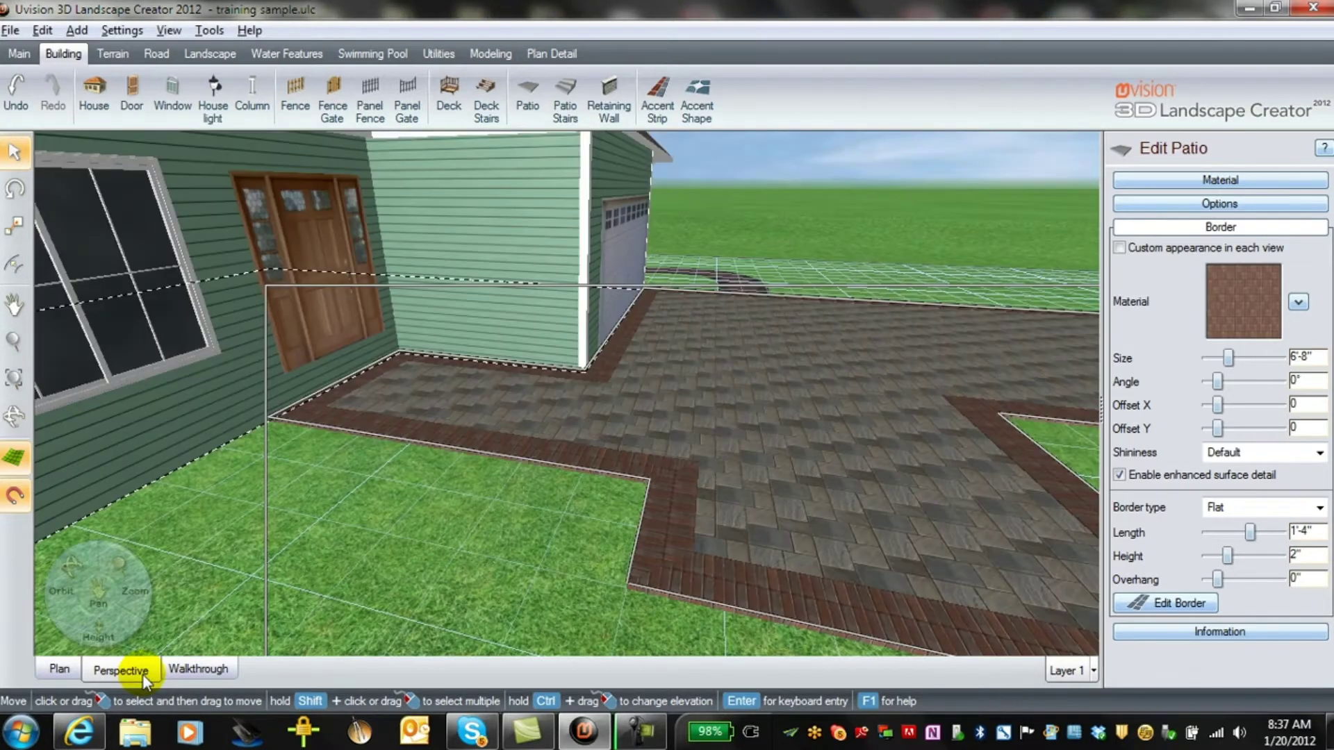
- Select the patio, return to the 2-D plan, and start editing its border edges
left_click(320, 367)
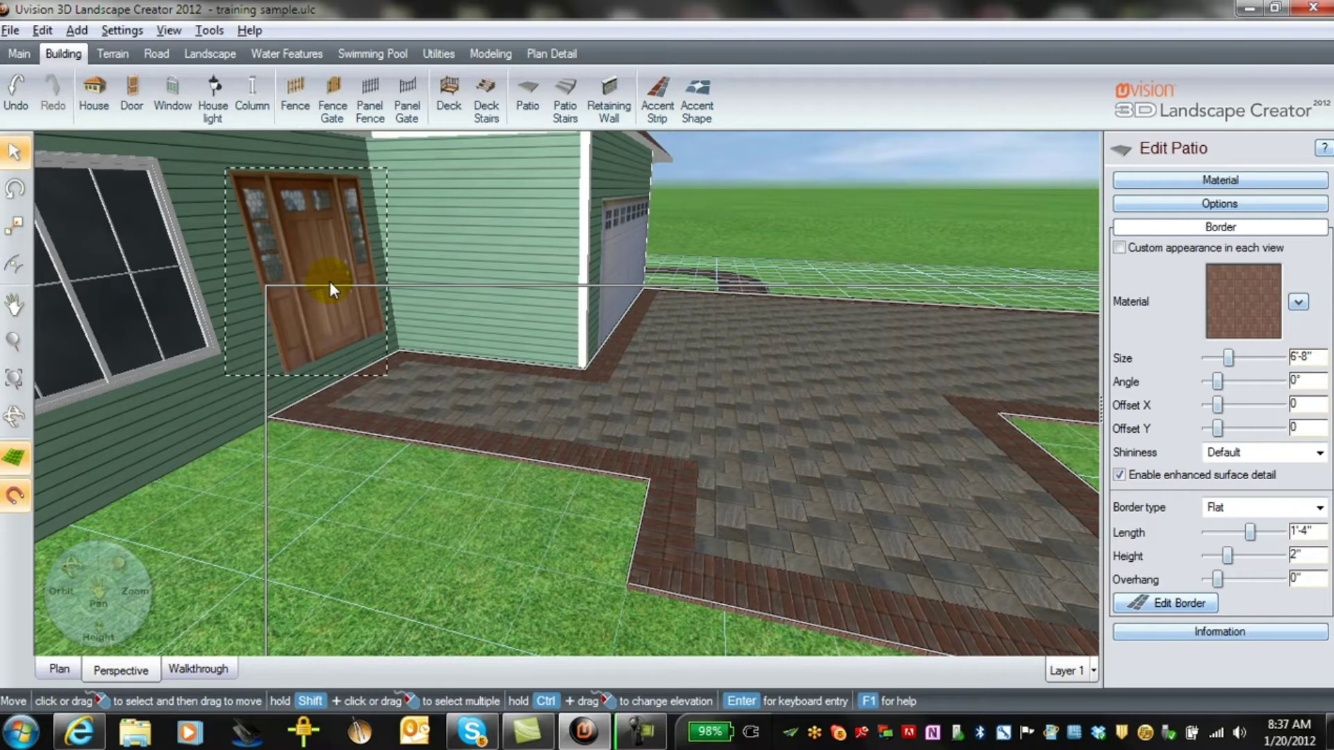
left_click(328, 390)
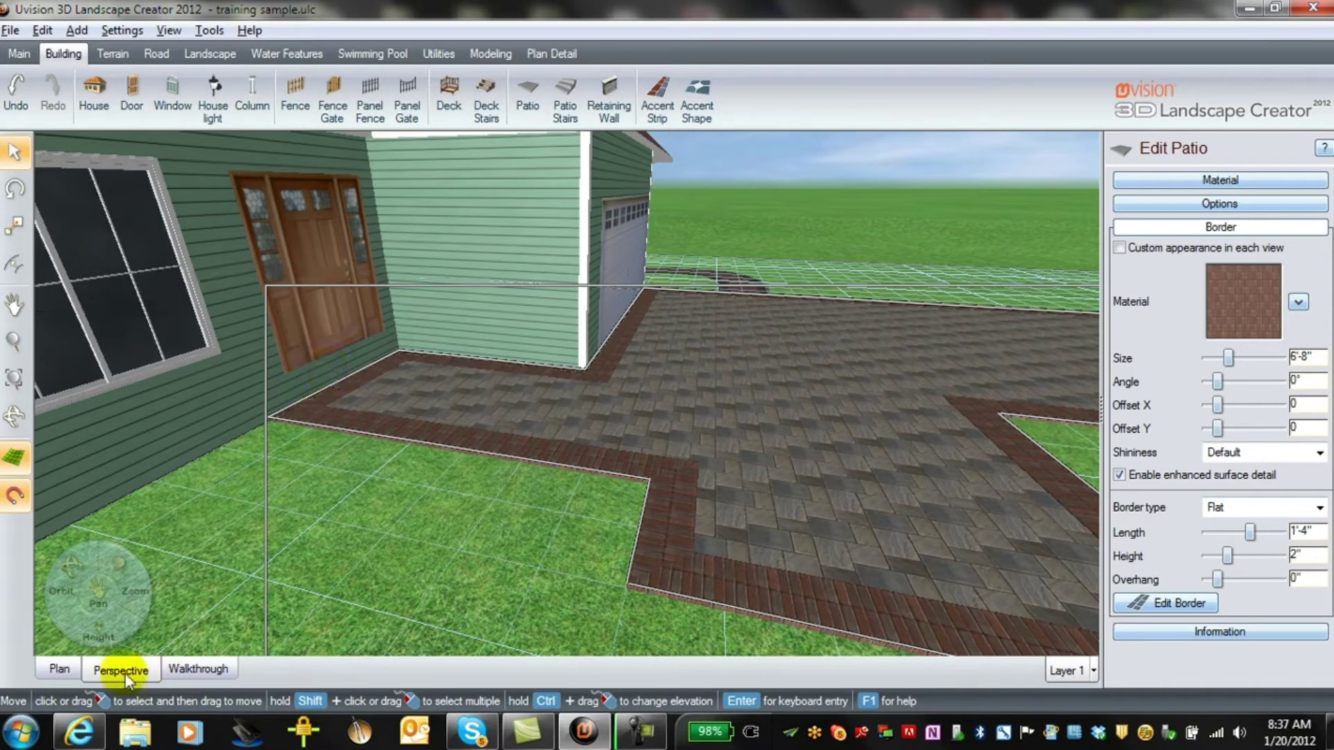
left_click(61, 674)
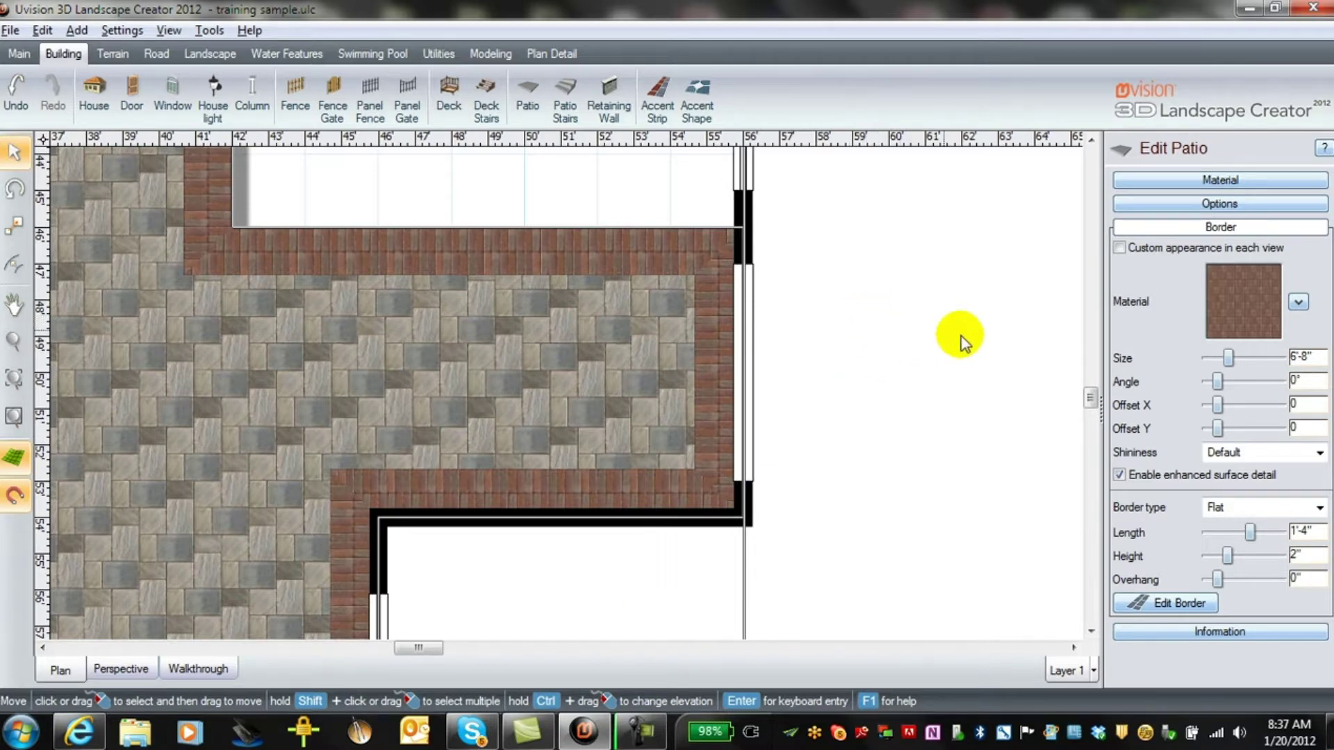
left_click(1164, 605)
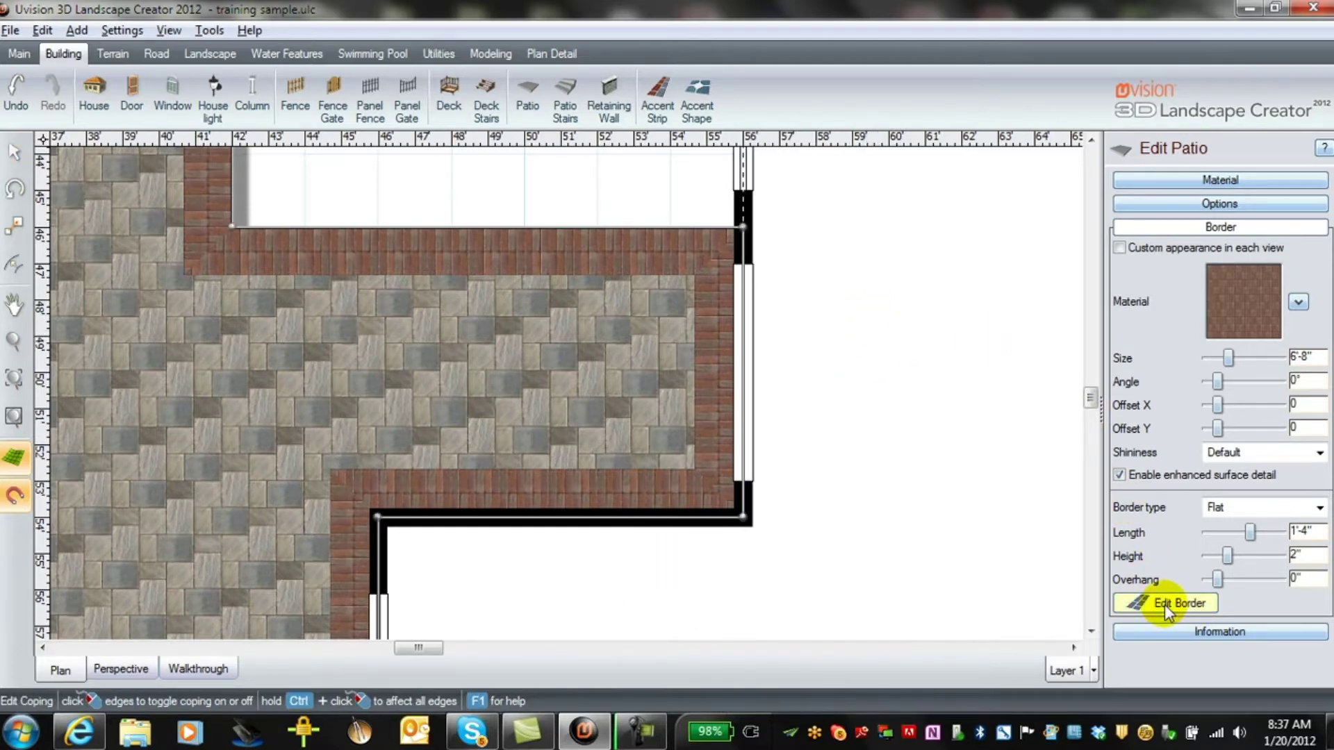
- Toggle coping off and back on for the patio's bottom and right edges, then show its elevation and height options
left_click(729, 431)
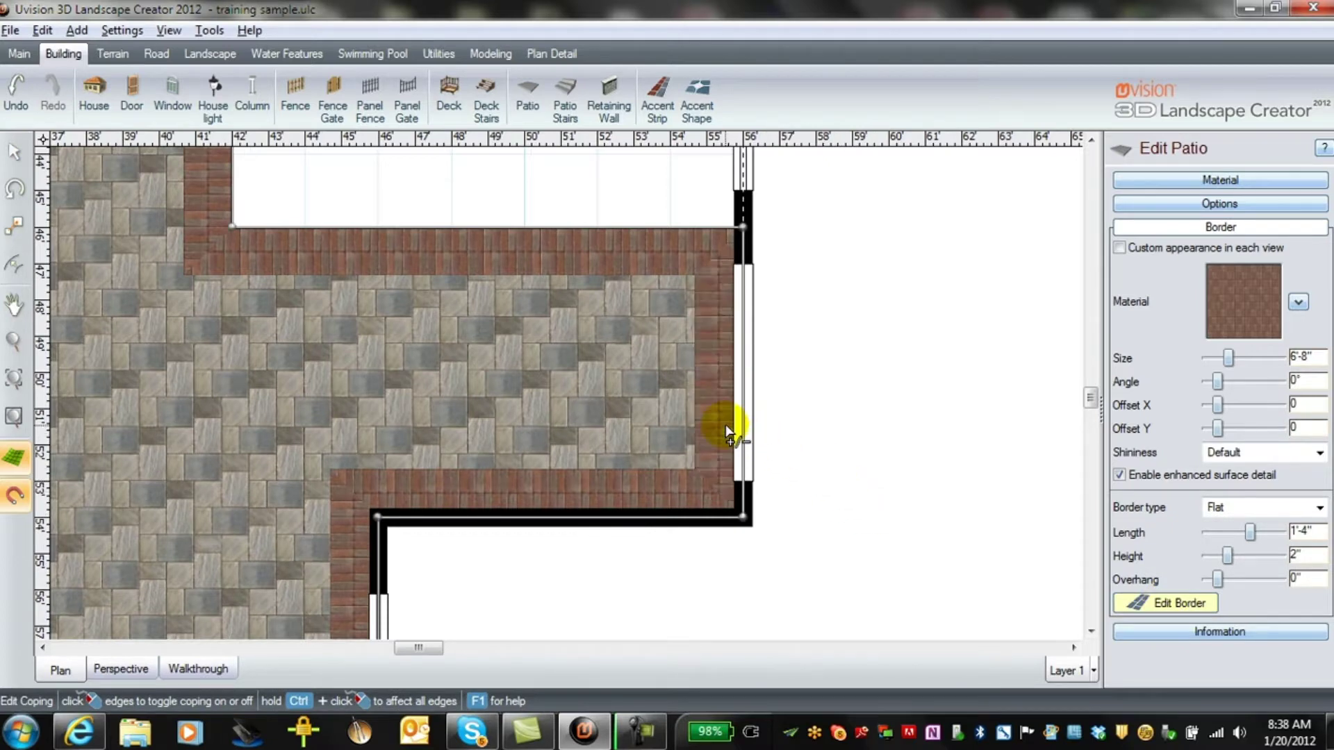
left_click(645, 484)
left_click(495, 253)
left_click(727, 339)
left_click(726, 346)
left_click(1179, 603)
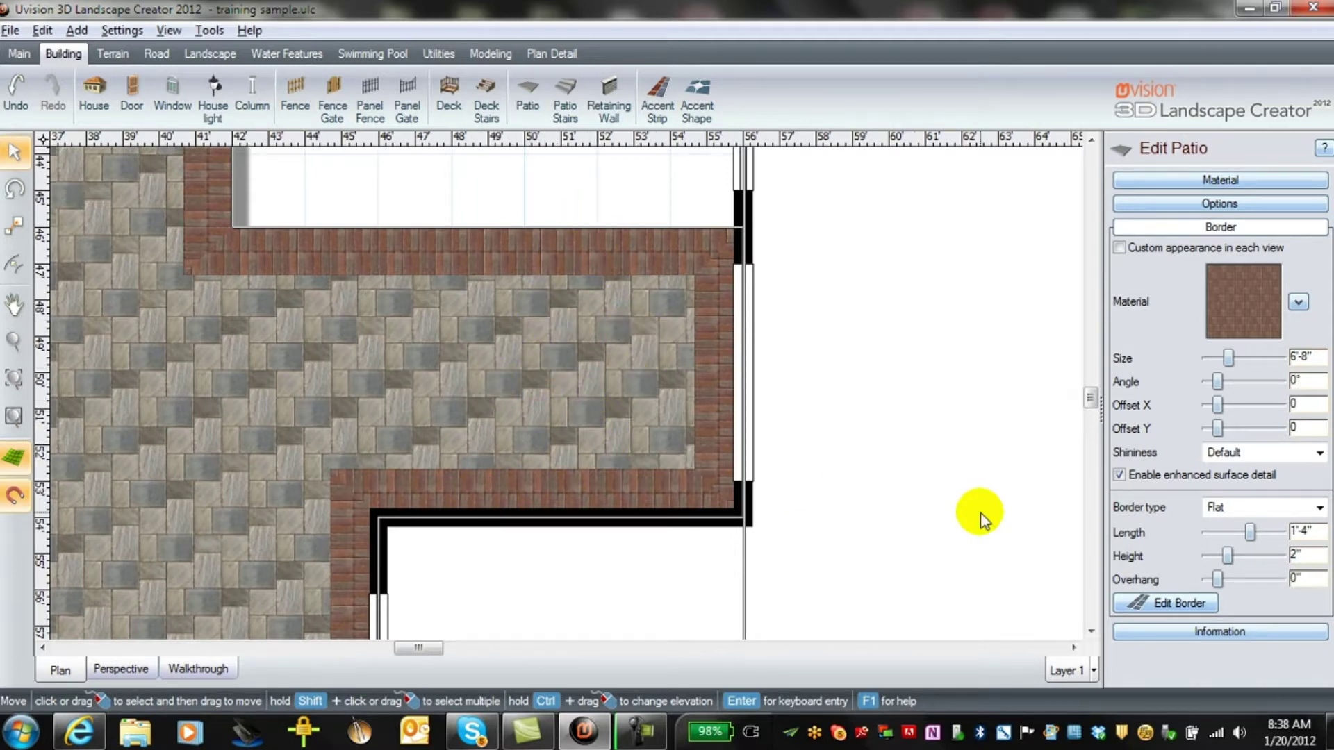
left_click(1173, 202)
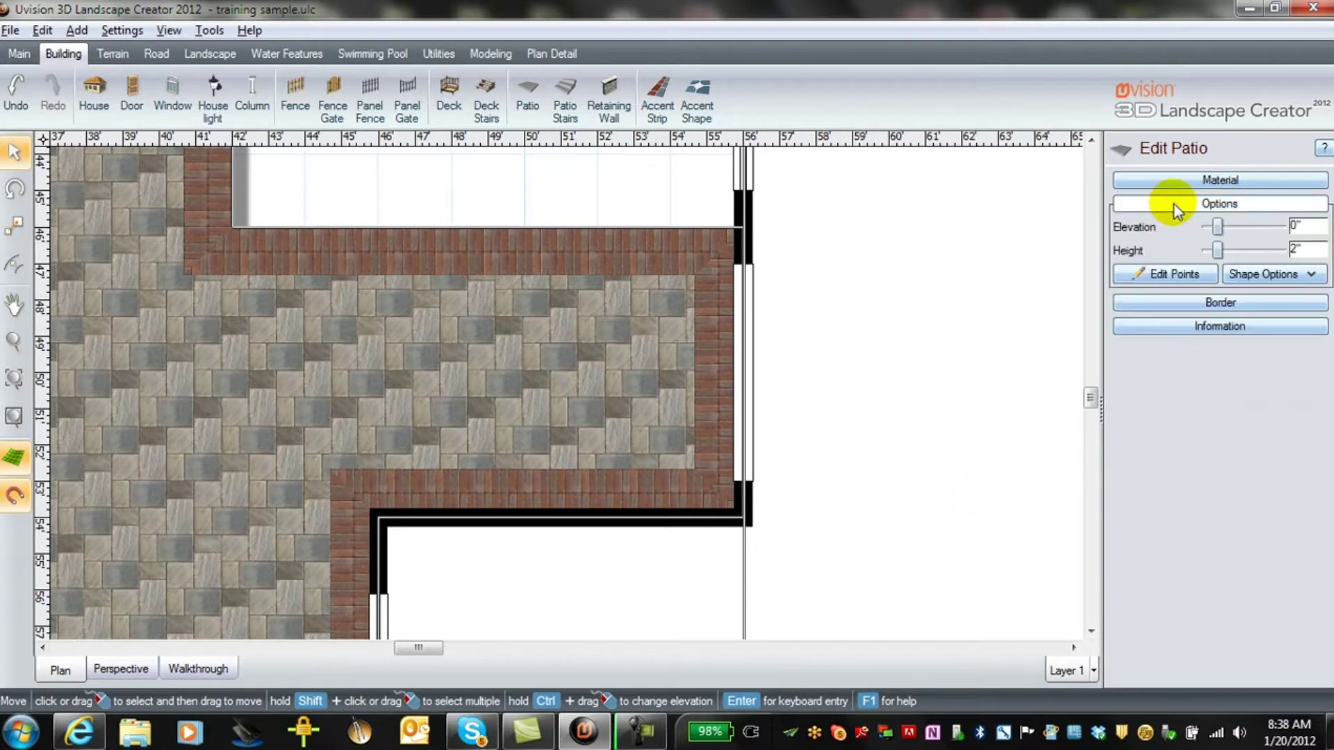
- Move the patio's right corners left so the top edge is 6' and the right side runs straight down 8'
left_click(1158, 274)
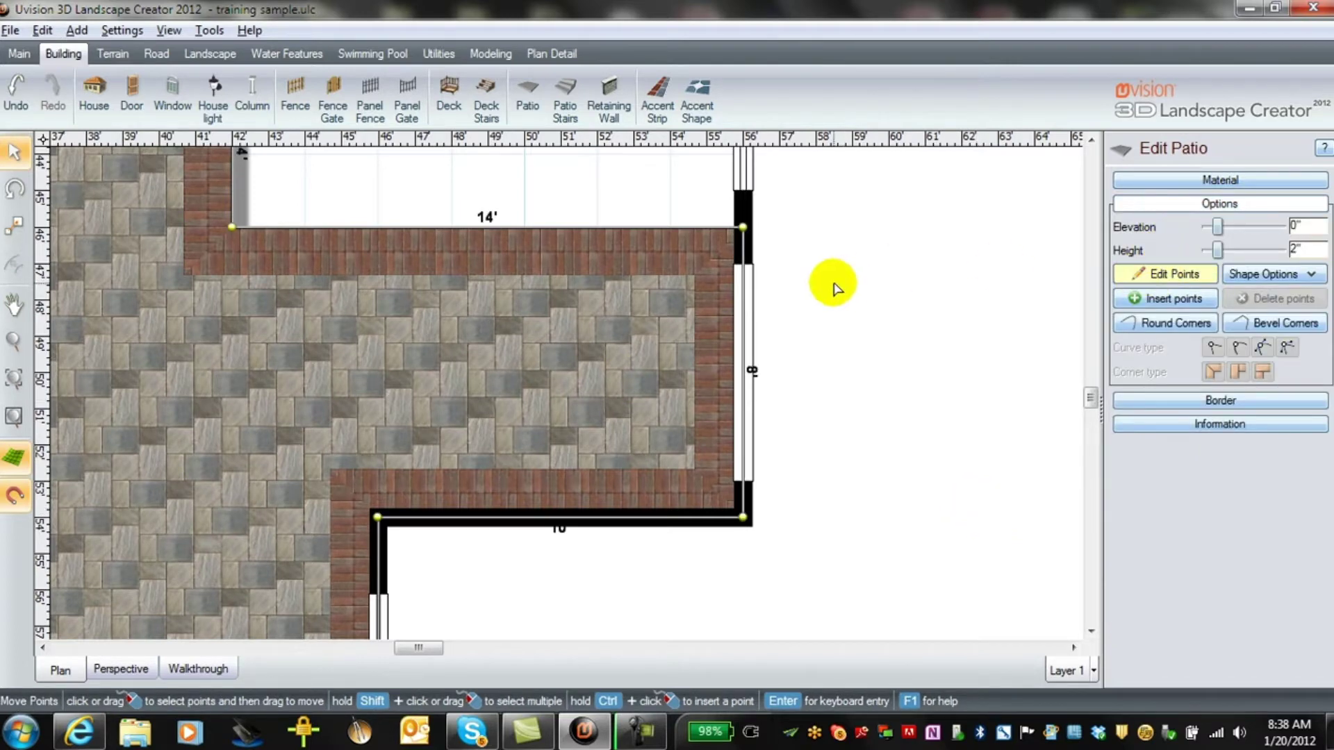
left_click_drag(742, 227, 597, 227)
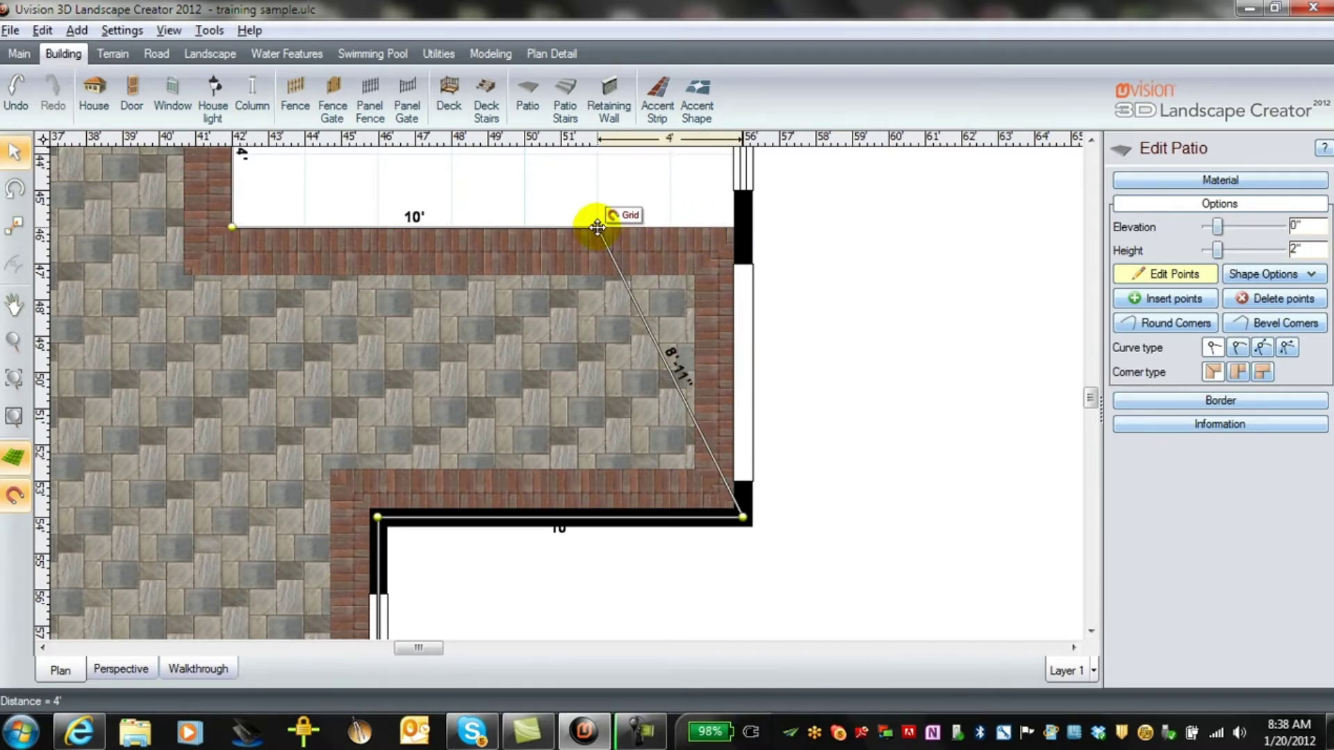
left_click_drag(597, 228, 465, 226)
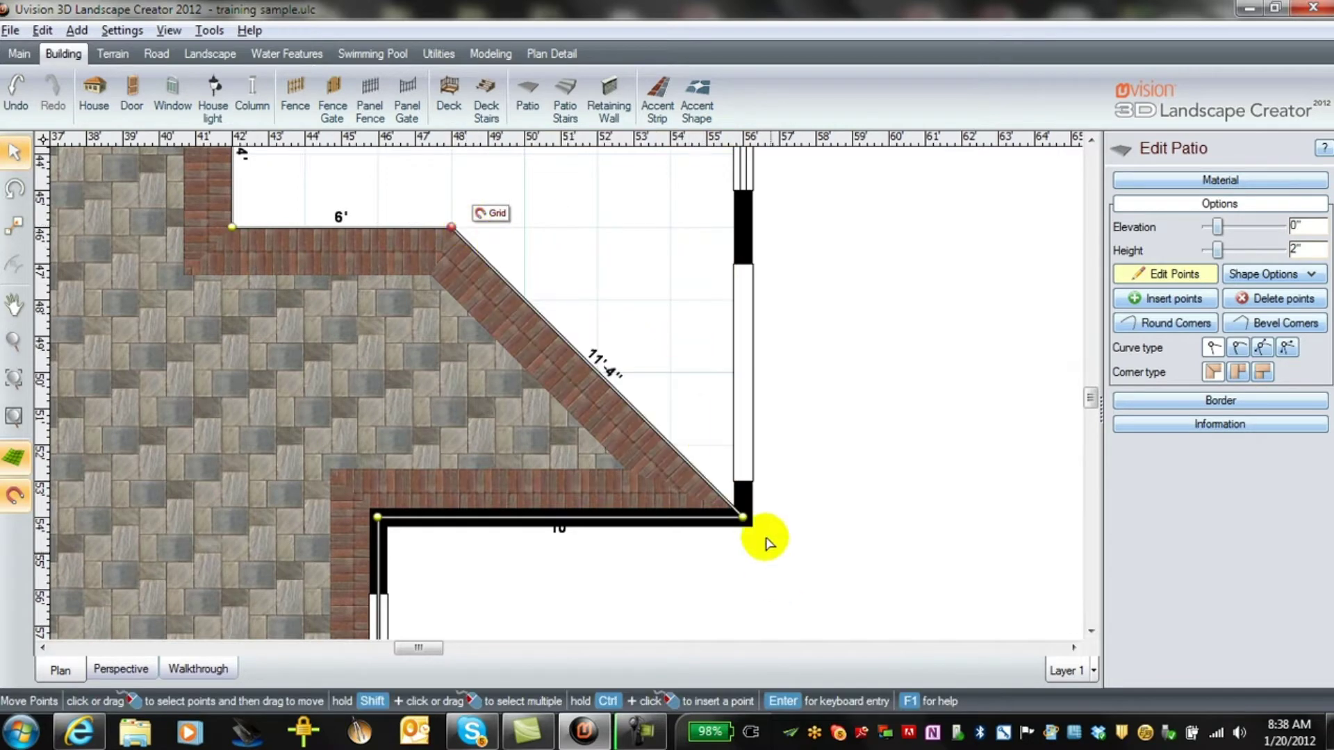
left_click(741, 514)
left_click_drag(740, 514, 462, 513)
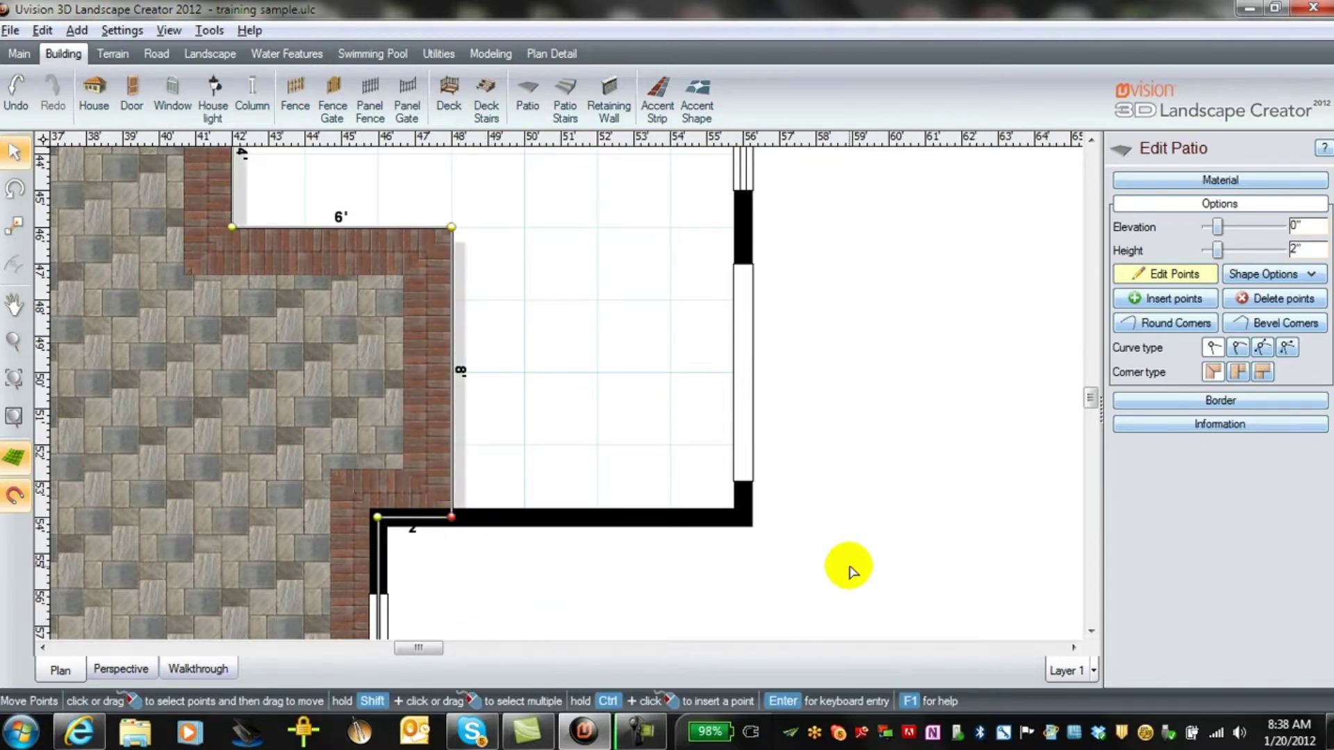
left_click(1186, 274)
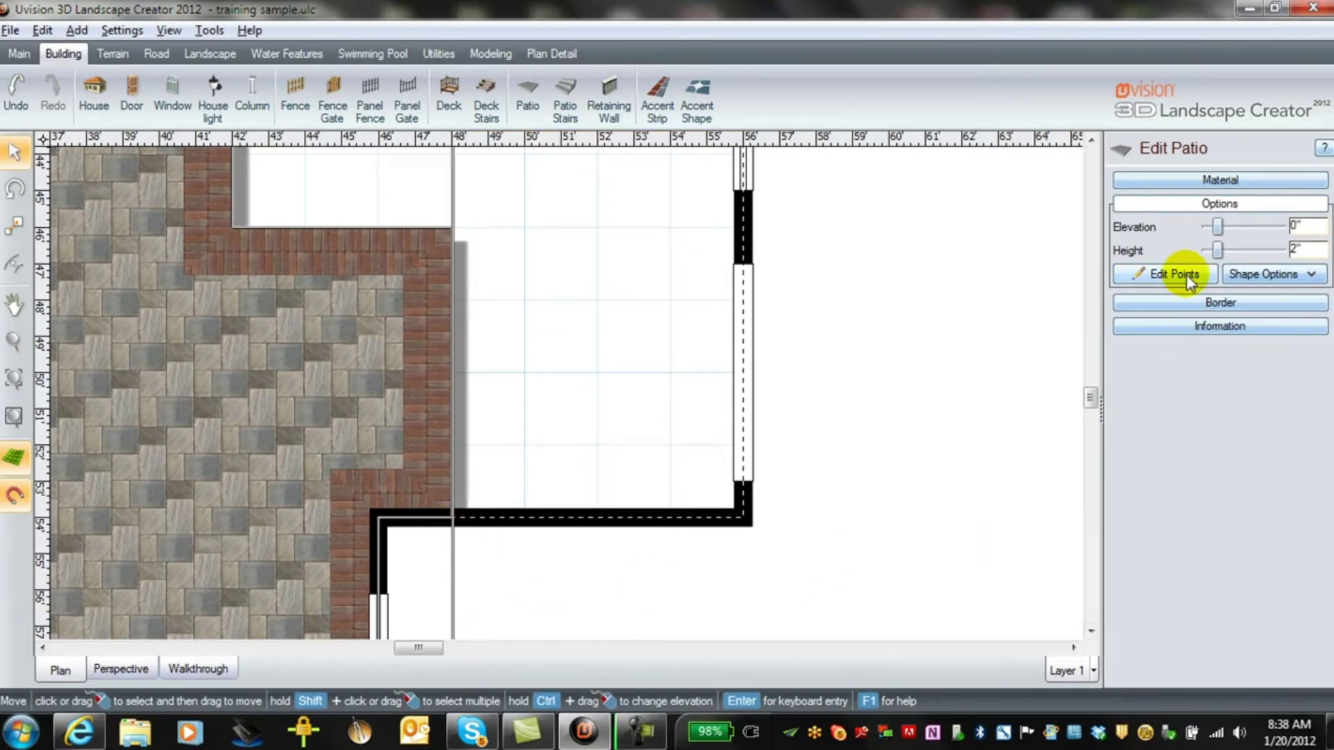
left_click(123, 670)
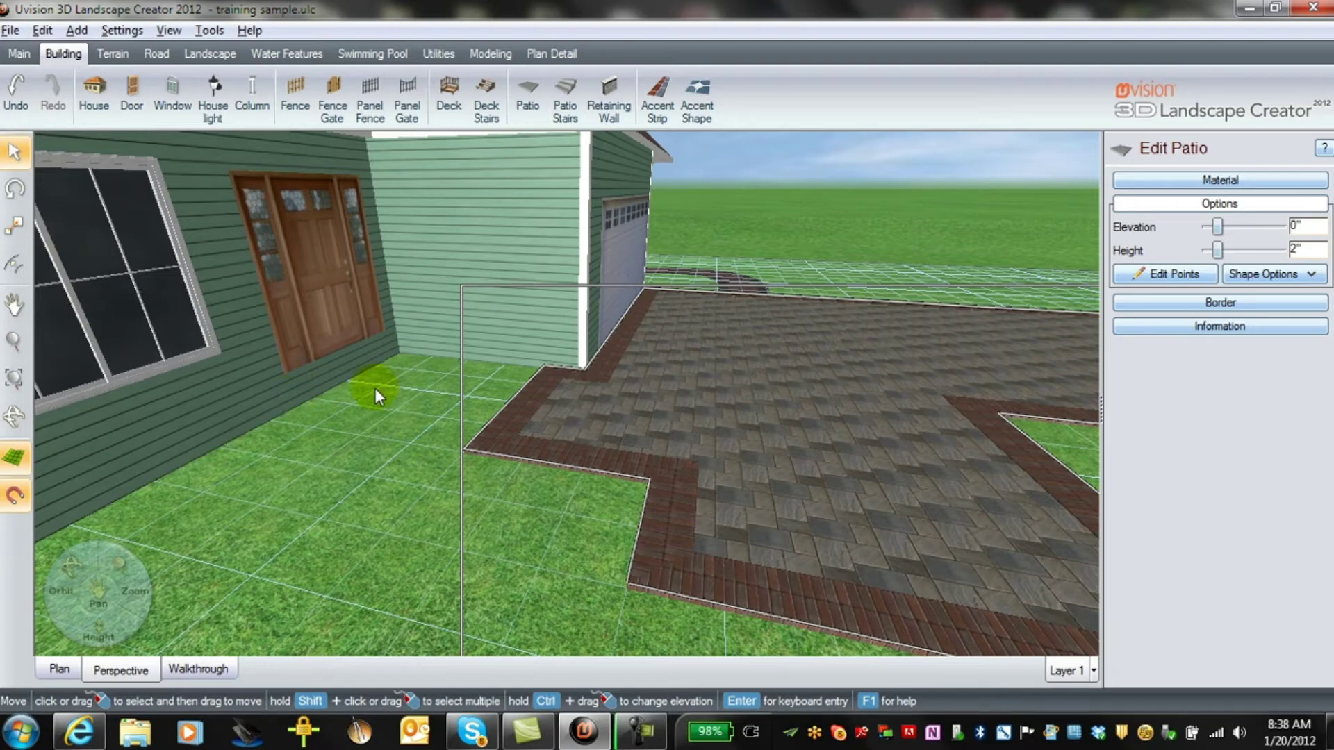
left_click(60, 668)
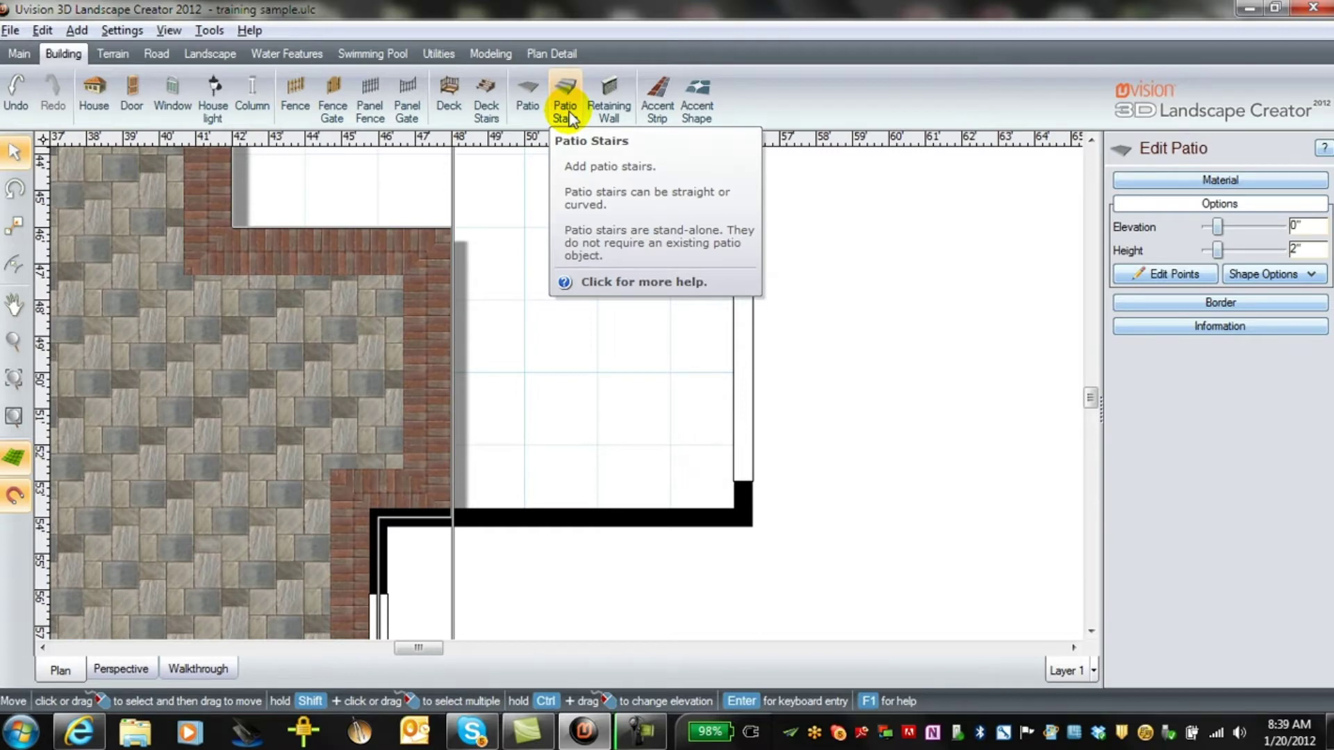
- Draw a straight-segment retaining wall from the house, 4' across then 8' down back to the house
left_click(614, 113)
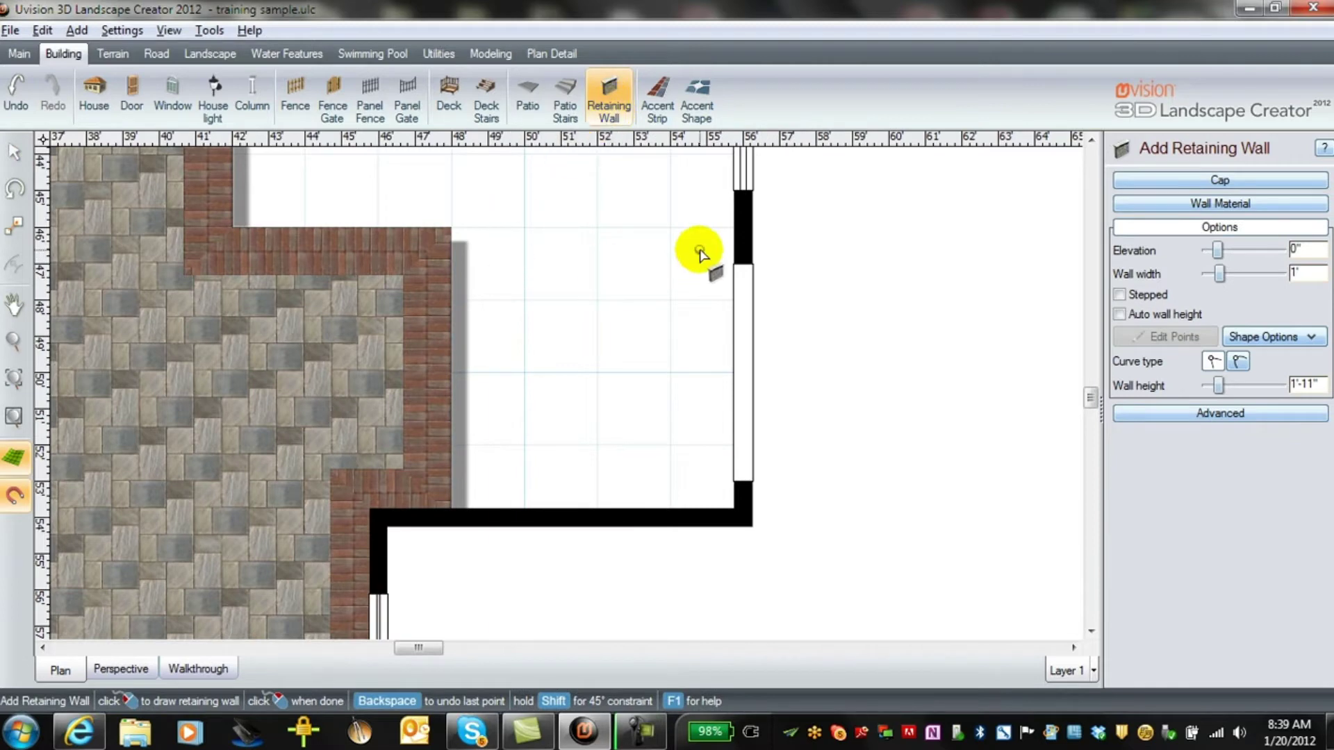
left_click(741, 229)
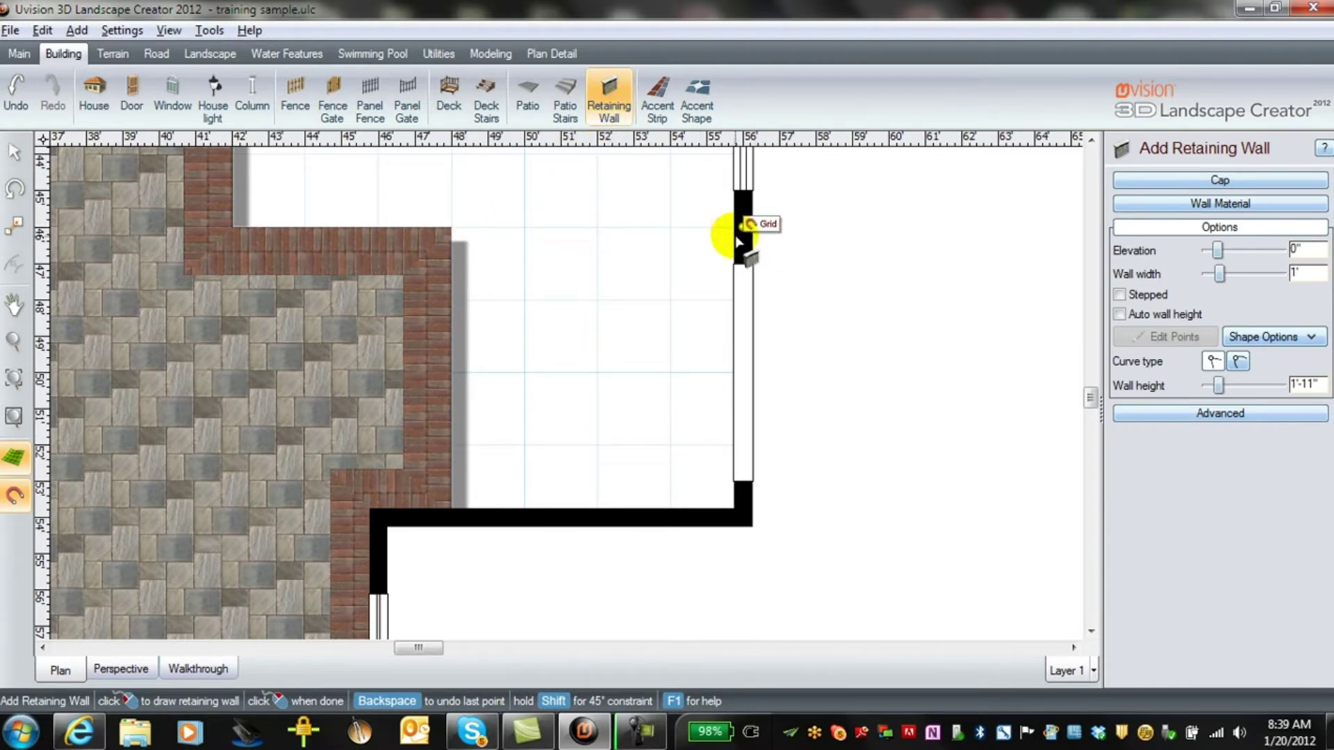
left_click(596, 227)
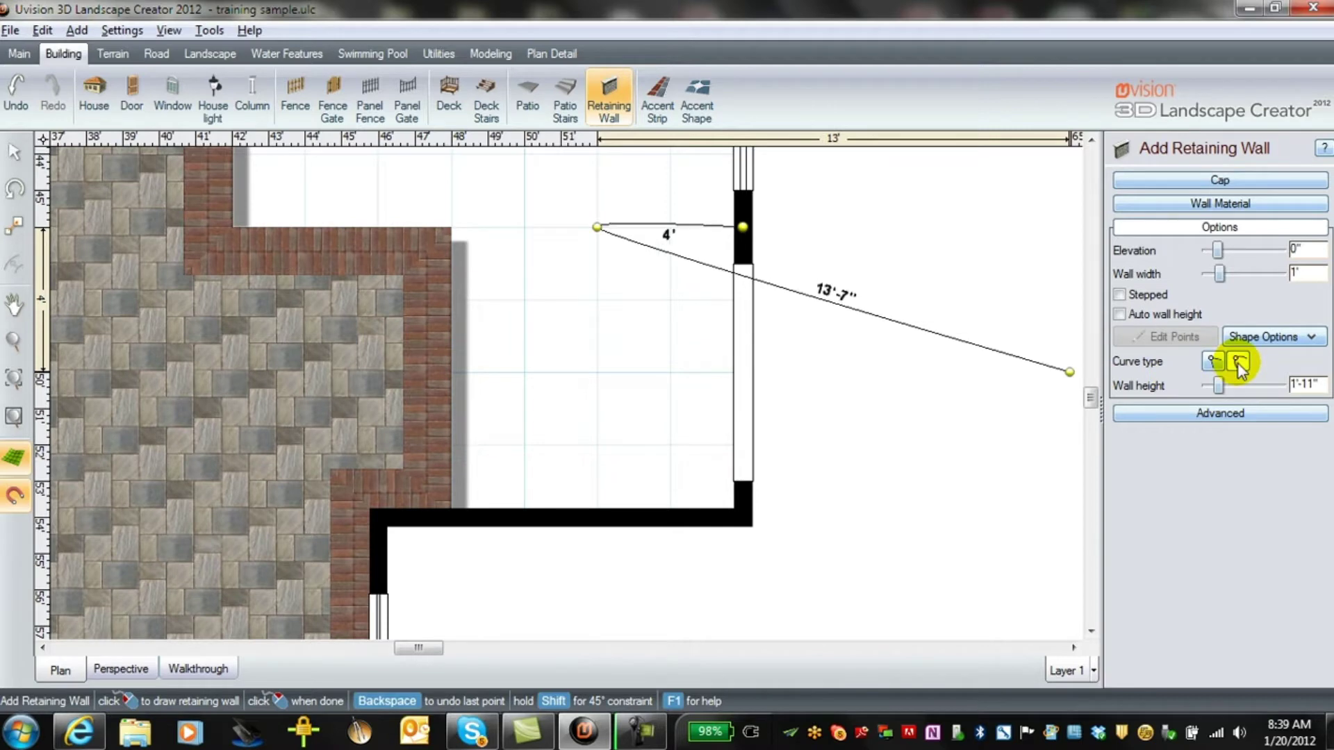
left_click(1212, 361)
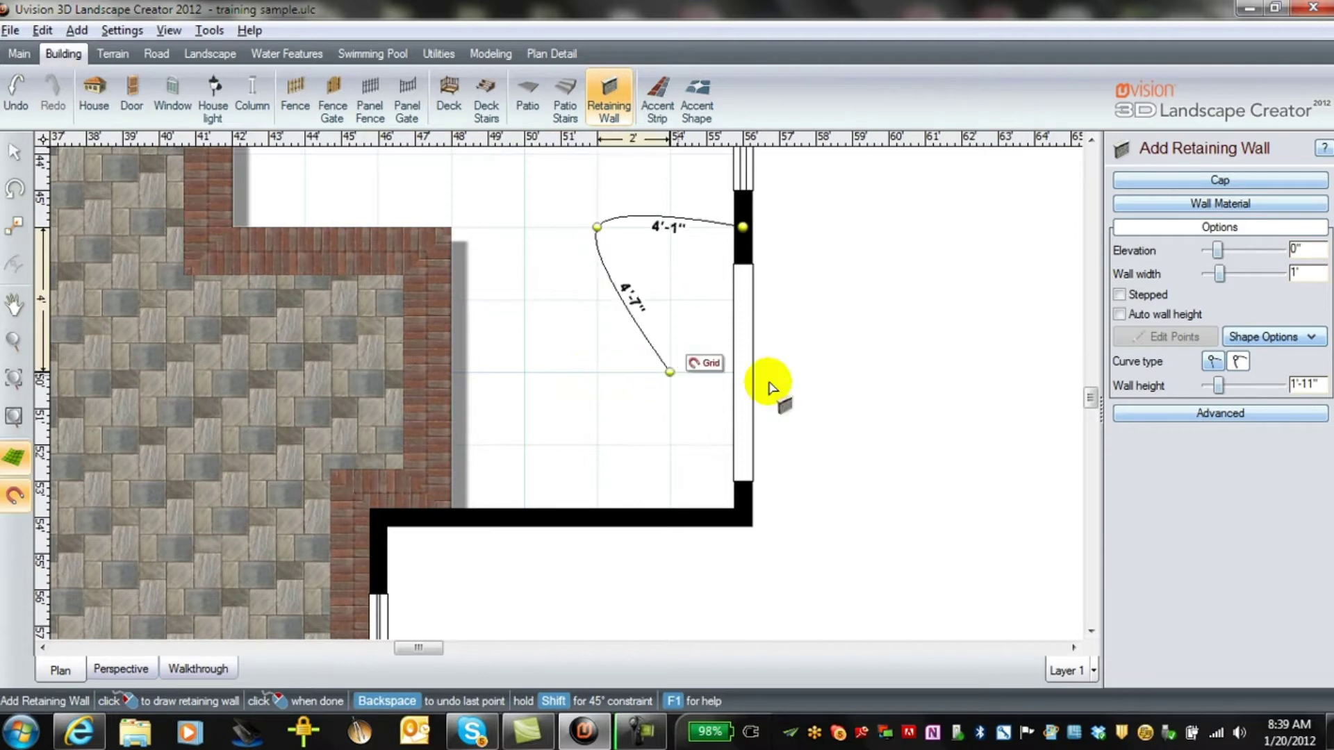
left_click(1236, 363)
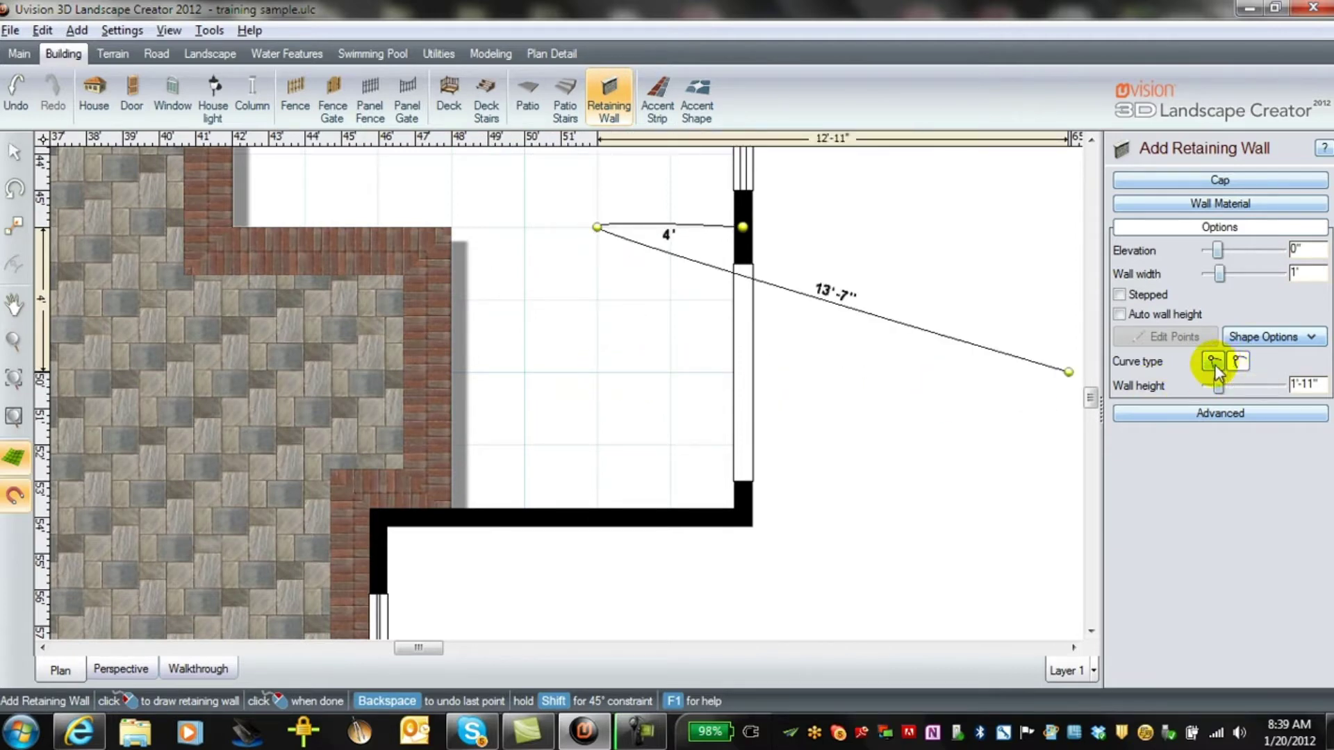
left_click(1213, 363)
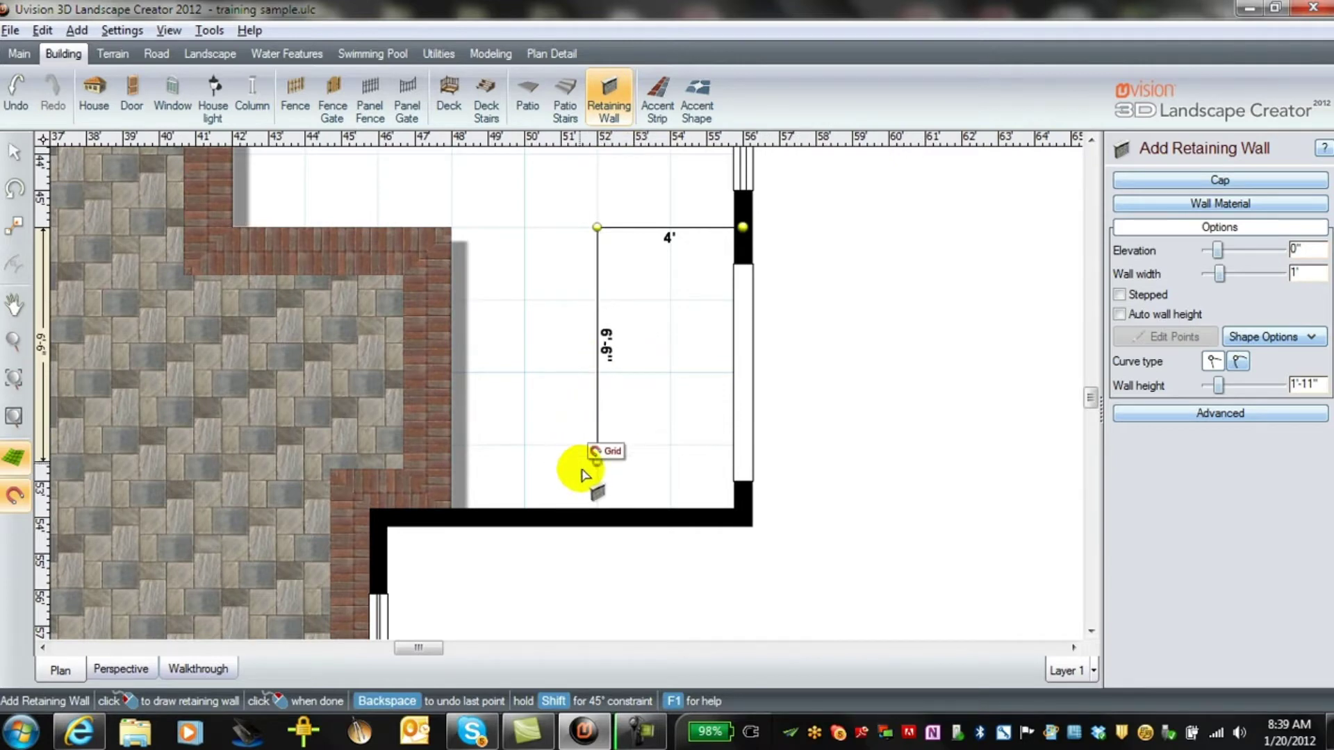
double_click(596, 515)
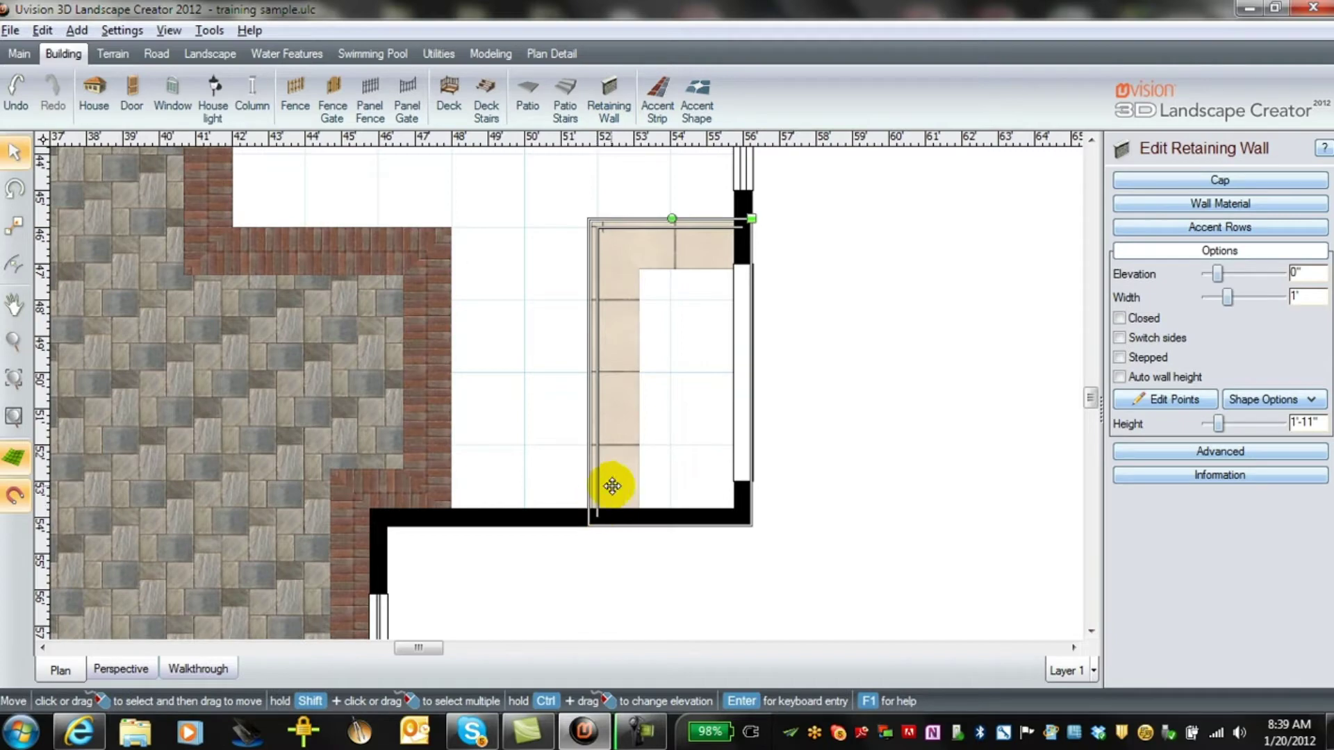
- Zoom and orbit to inspect the new retaining wall in 3-D, then return to the plan view
left_click(135, 668)
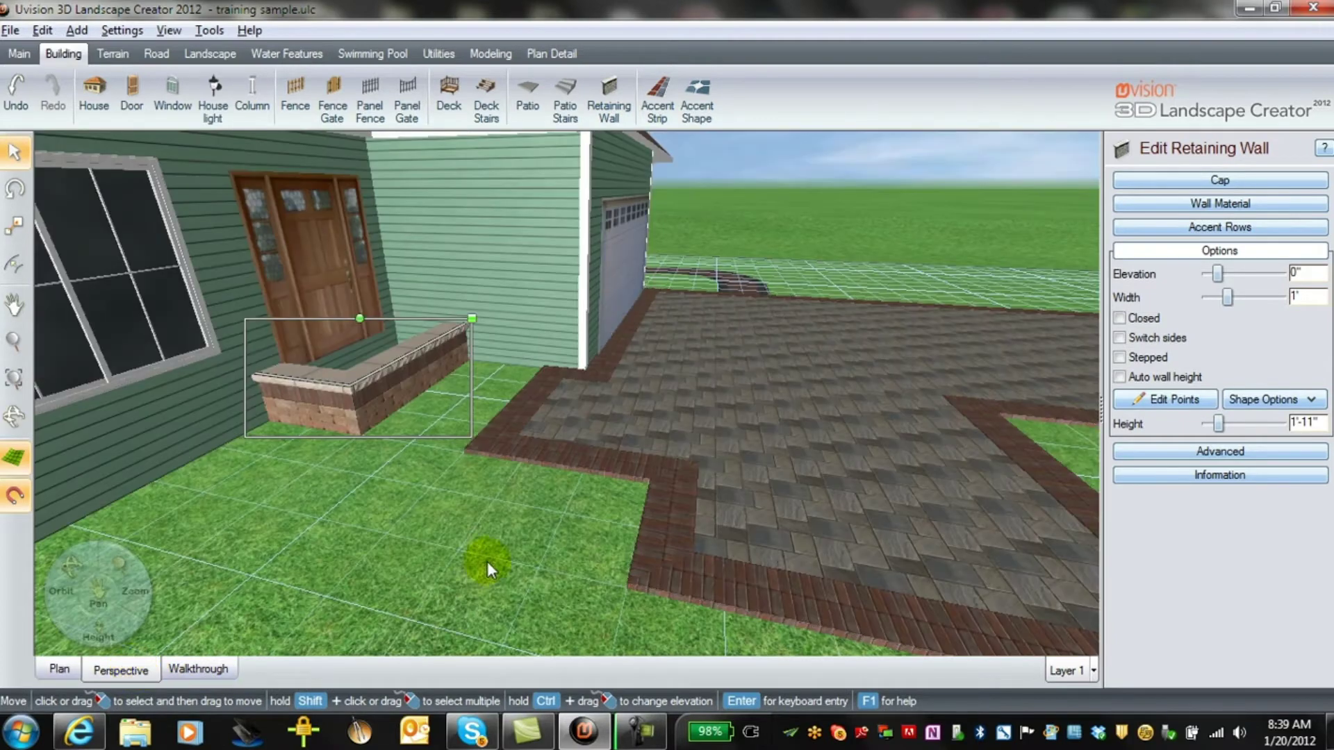
scroll(486, 561, "up", 5)
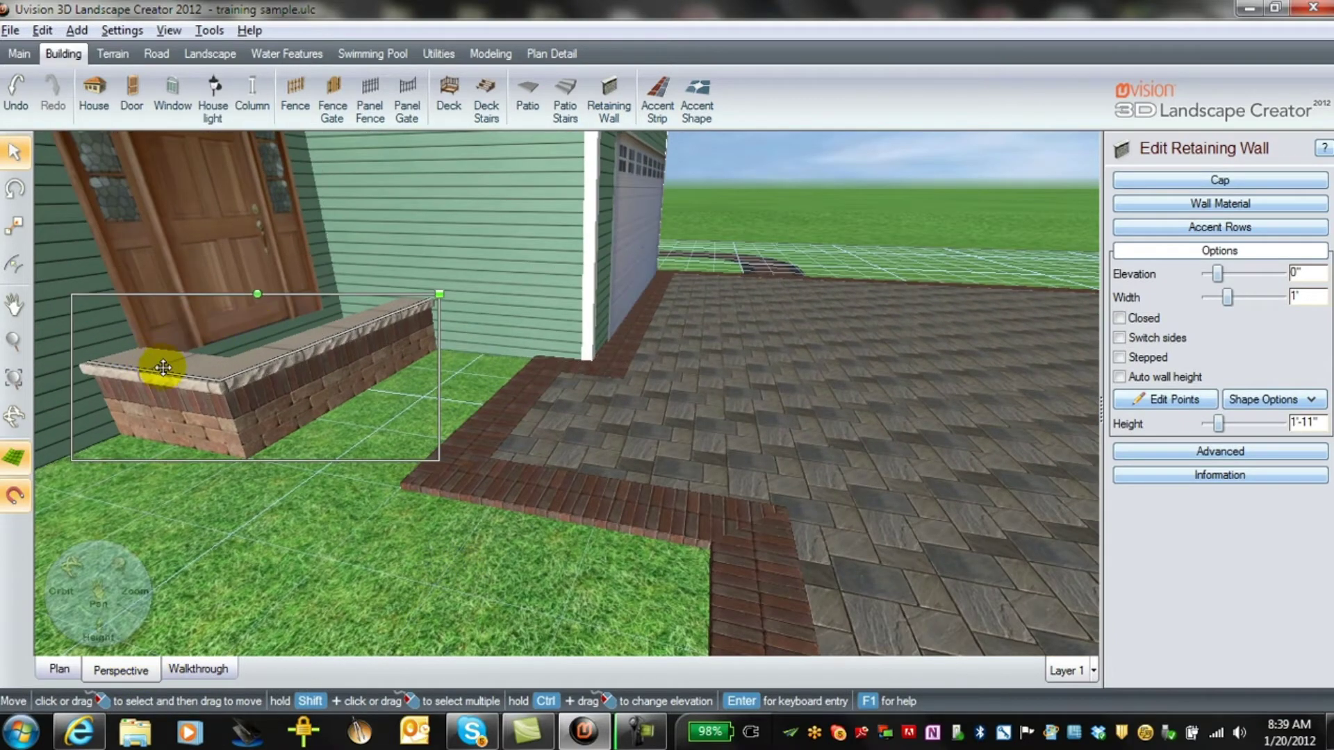
scroll(164, 366, "up", 2)
scroll(451, 369, "up", 1)
right_click_drag(443, 379, 318, 297)
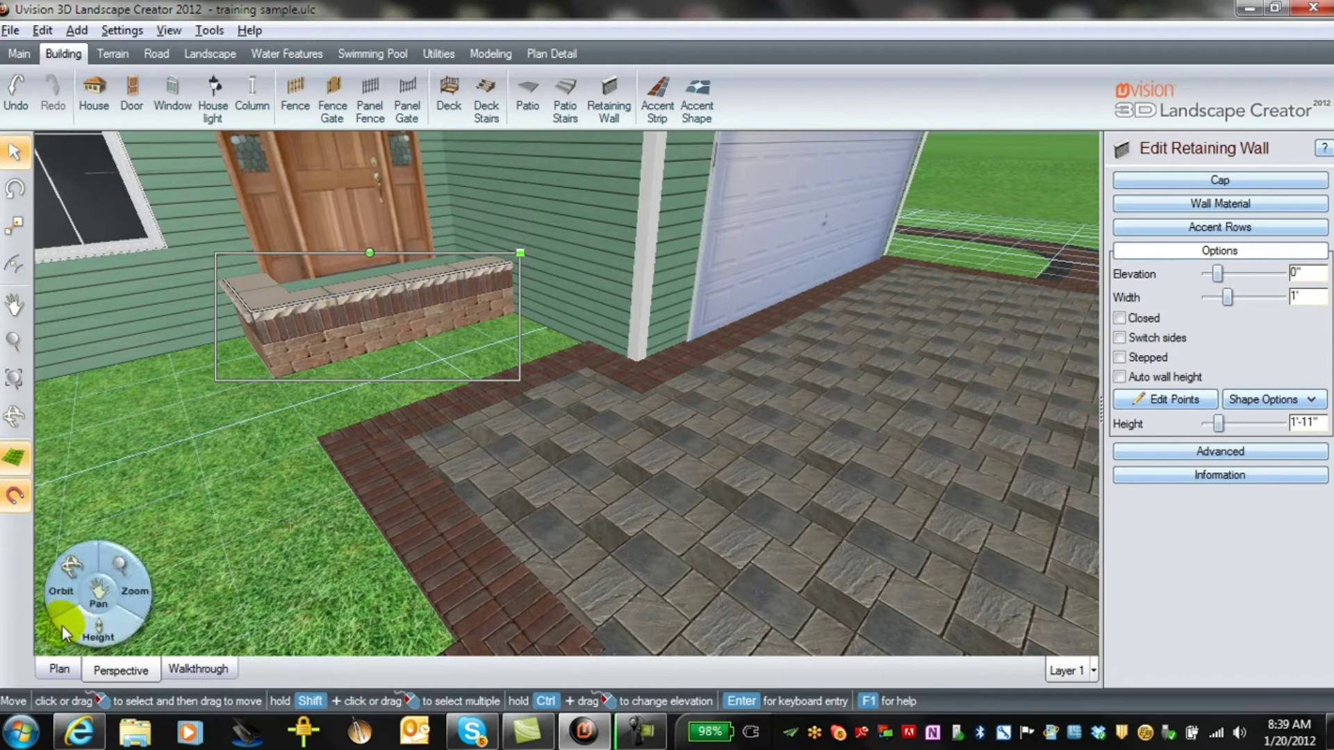
left_click(60, 669)
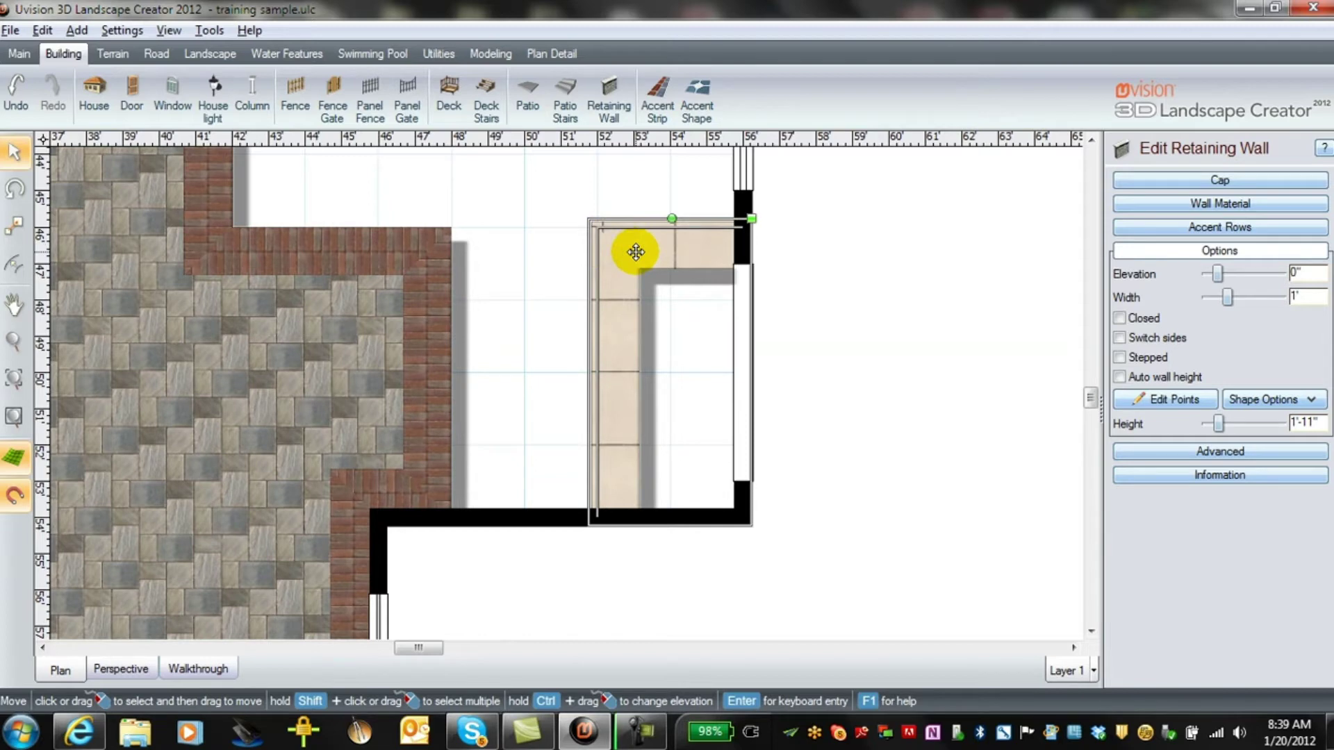
- Move the copied wall left to form the lower step, then view the entry steps in 3-D
left_click_drag(635, 252, 489, 306)
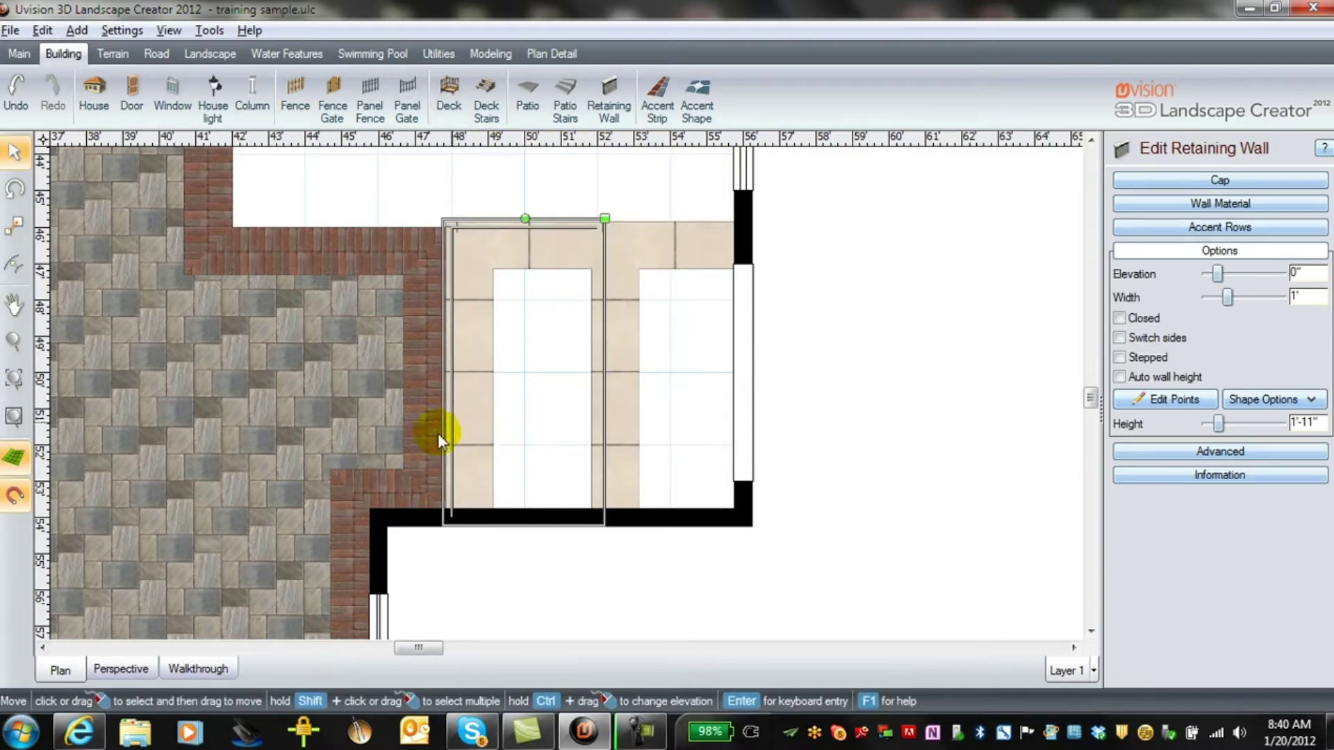
left_click(121, 669)
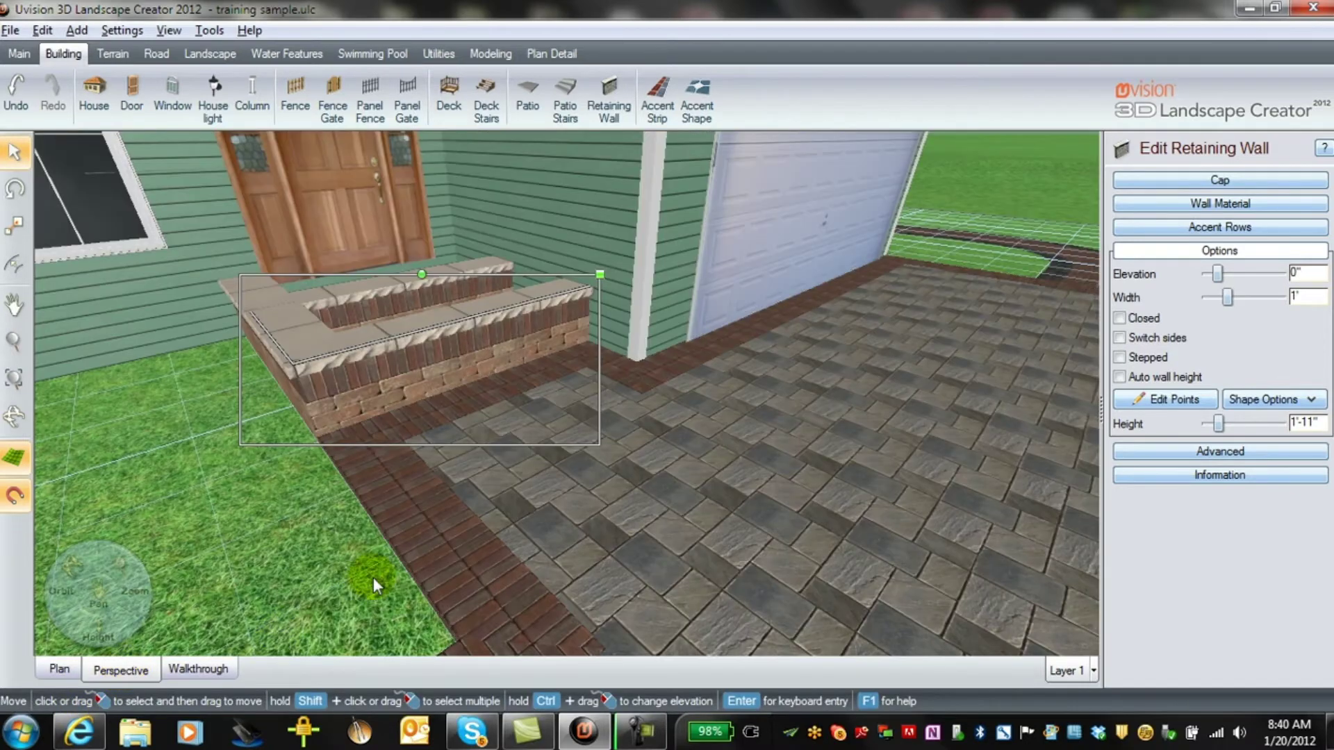
scroll(218, 531, "up", 2)
scroll(328, 506, "up", 3)
scroll(327, 500, "down", 3)
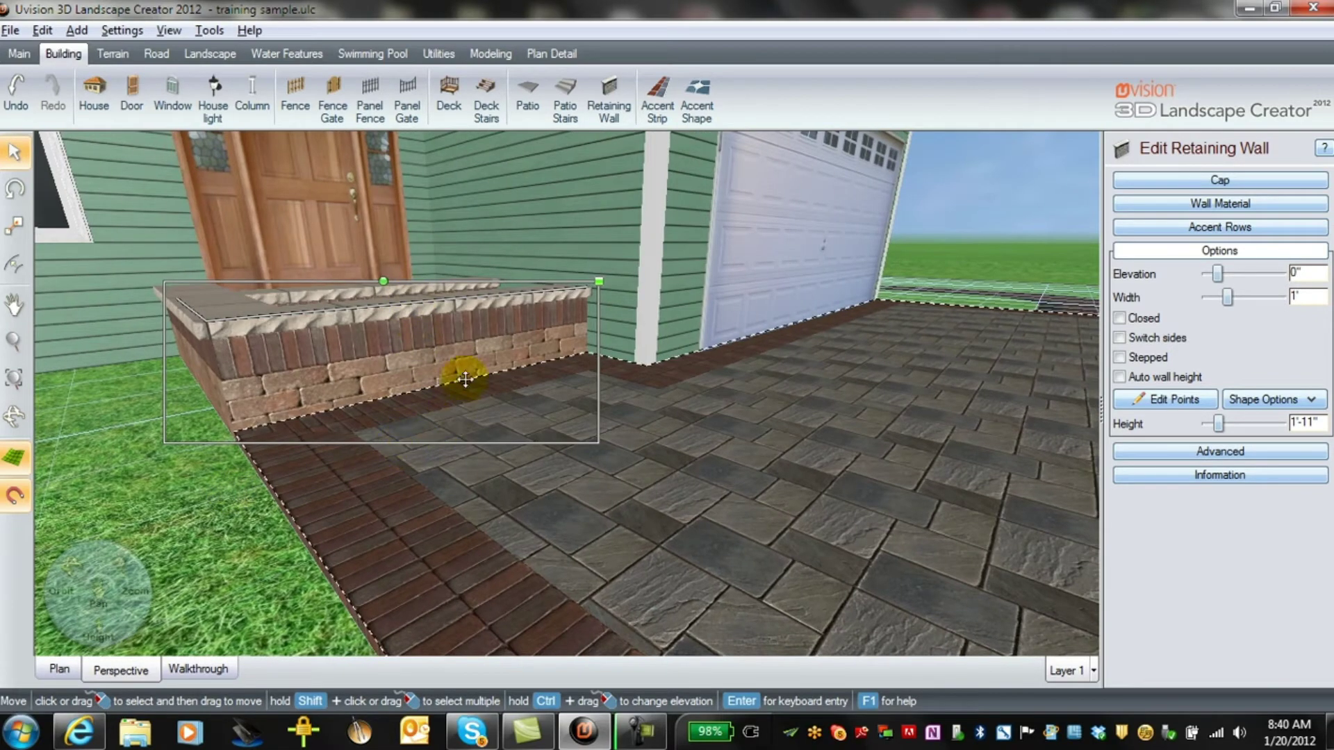
scroll(251, 438, "up", 4)
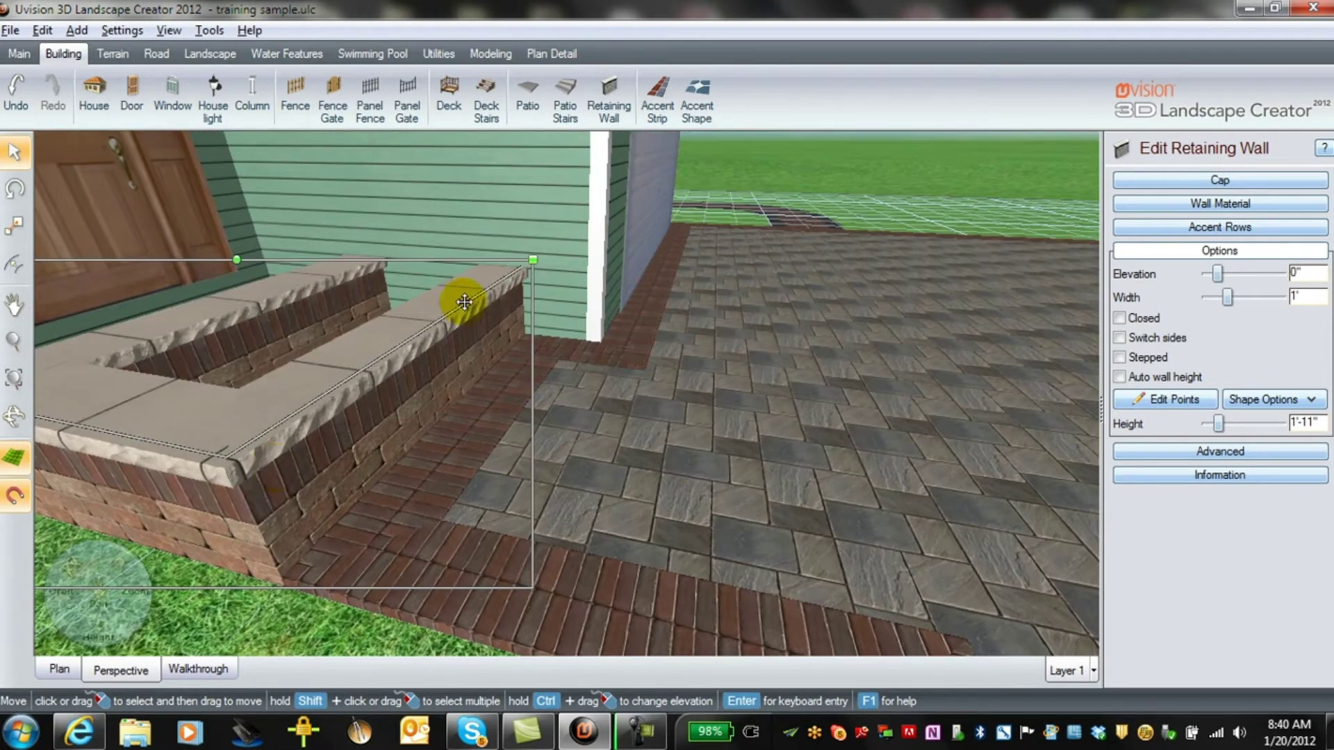
left_click(826, 420)
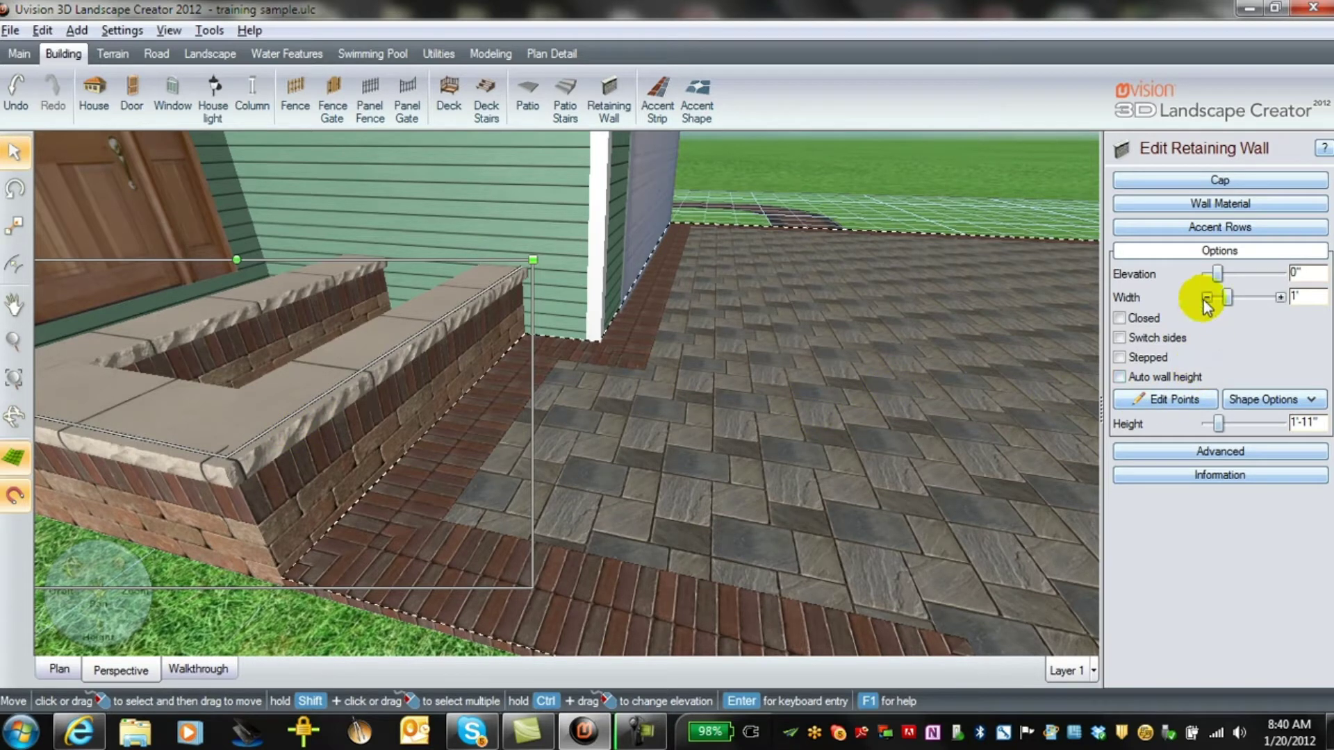
- Lower the front L-shaped wall's height from 1'-11" to 1'-1"
left_click(1223, 205)
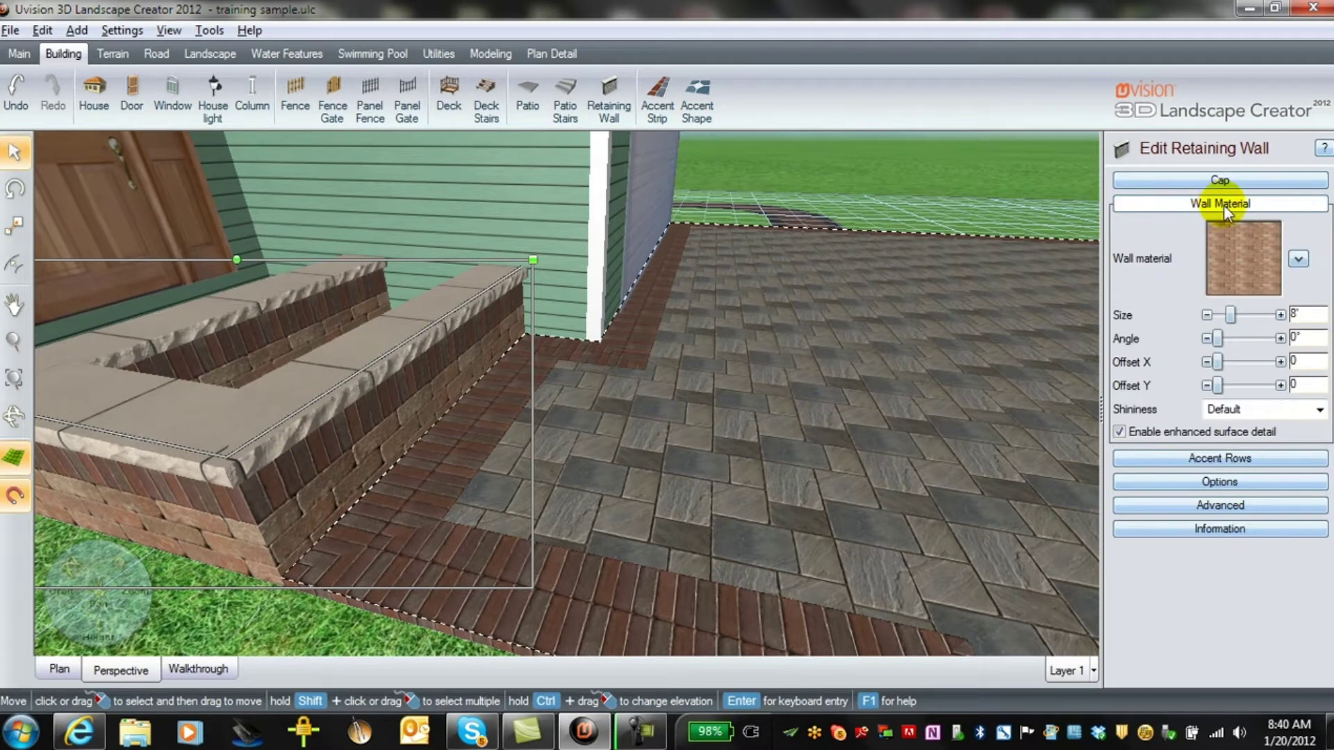
left_click(1222, 478)
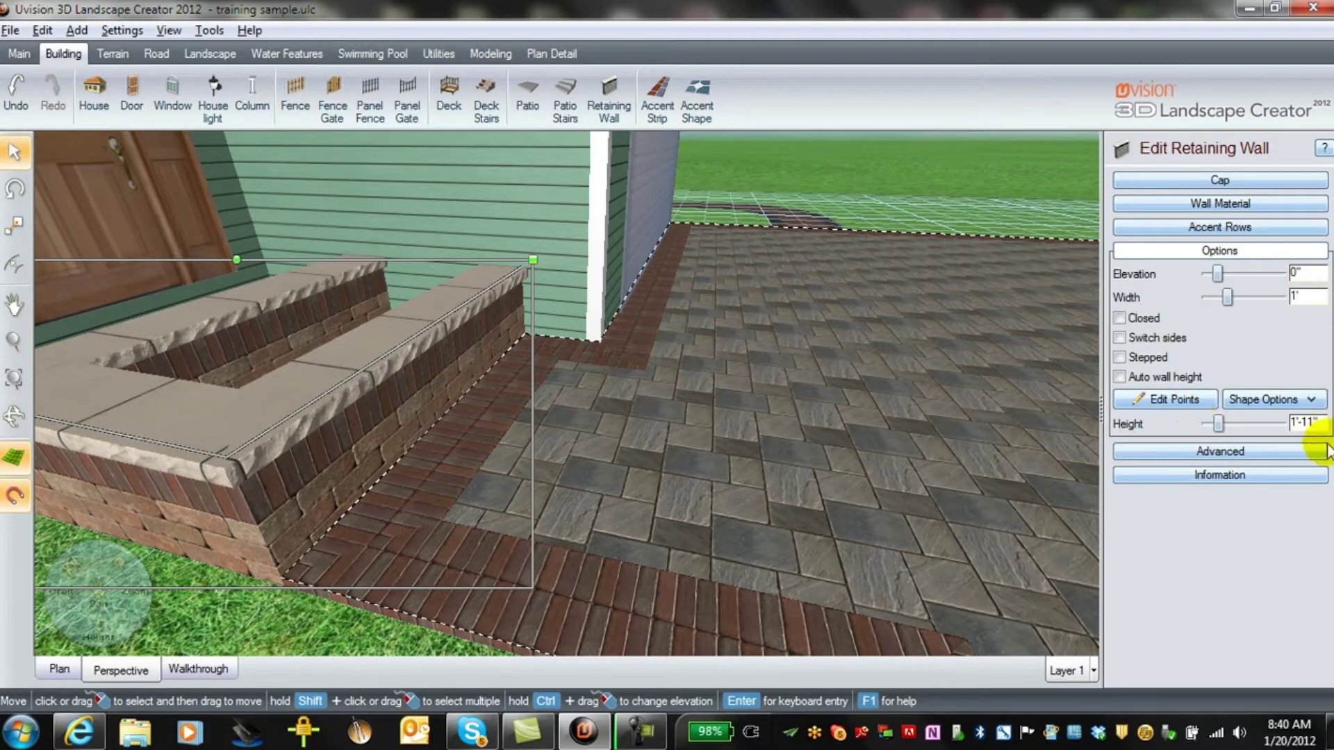
left_click(1206, 423)
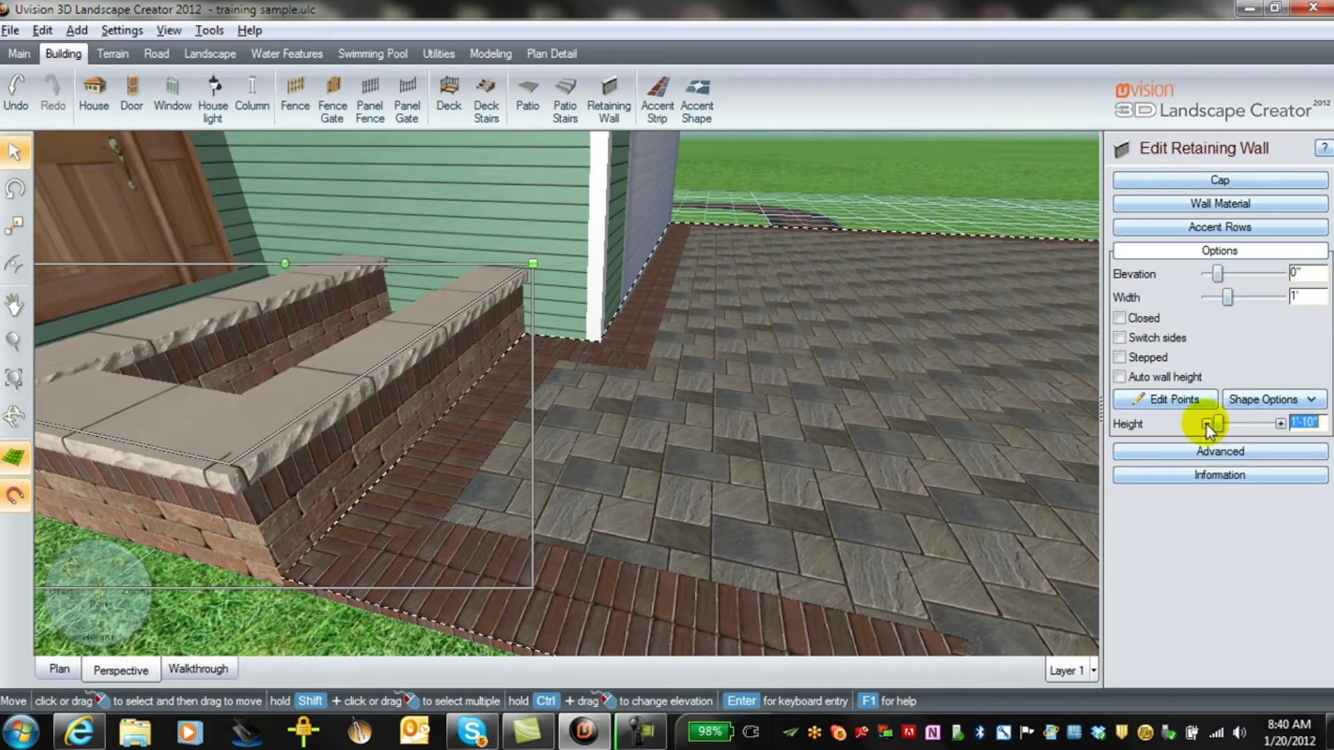
left_click(1206, 423)
left_click(1206, 423)
left_click(1206, 423)
left_click(1206, 423)
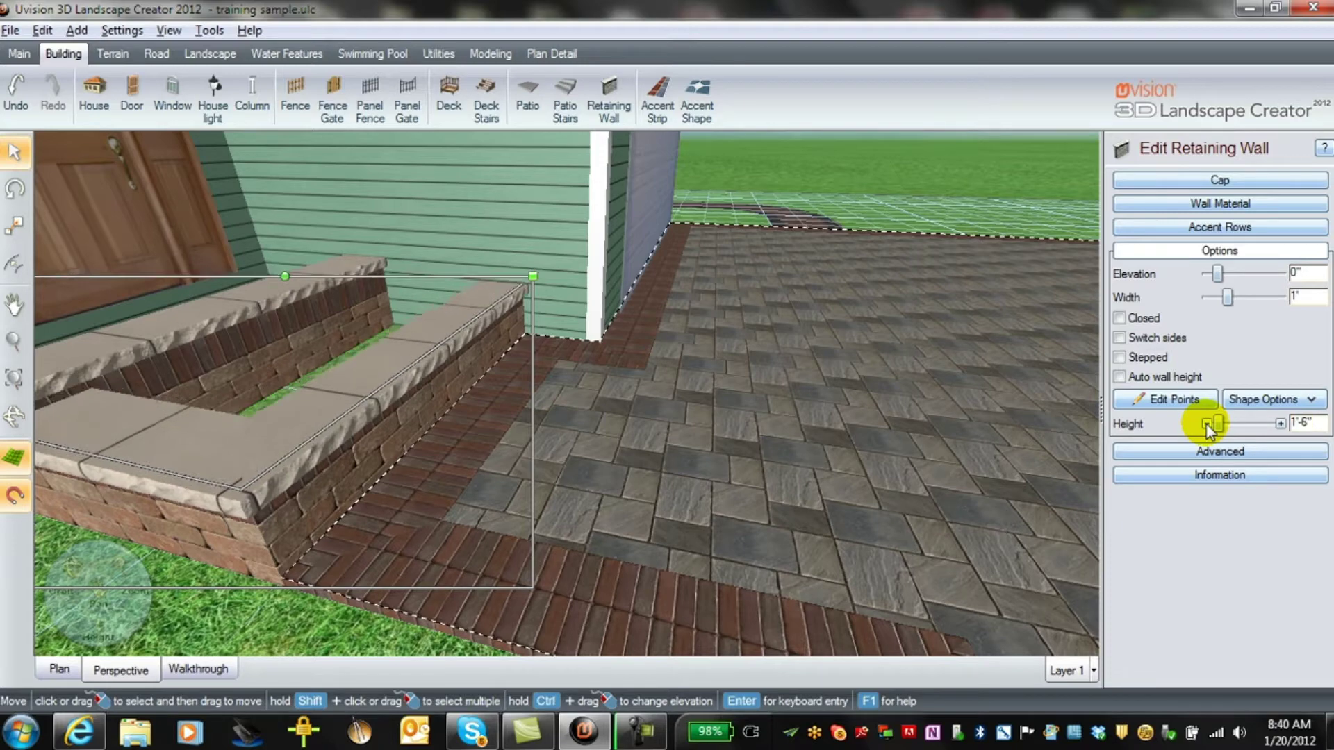
left_click(1205, 423)
left_click(1206, 423)
left_click(1206, 423)
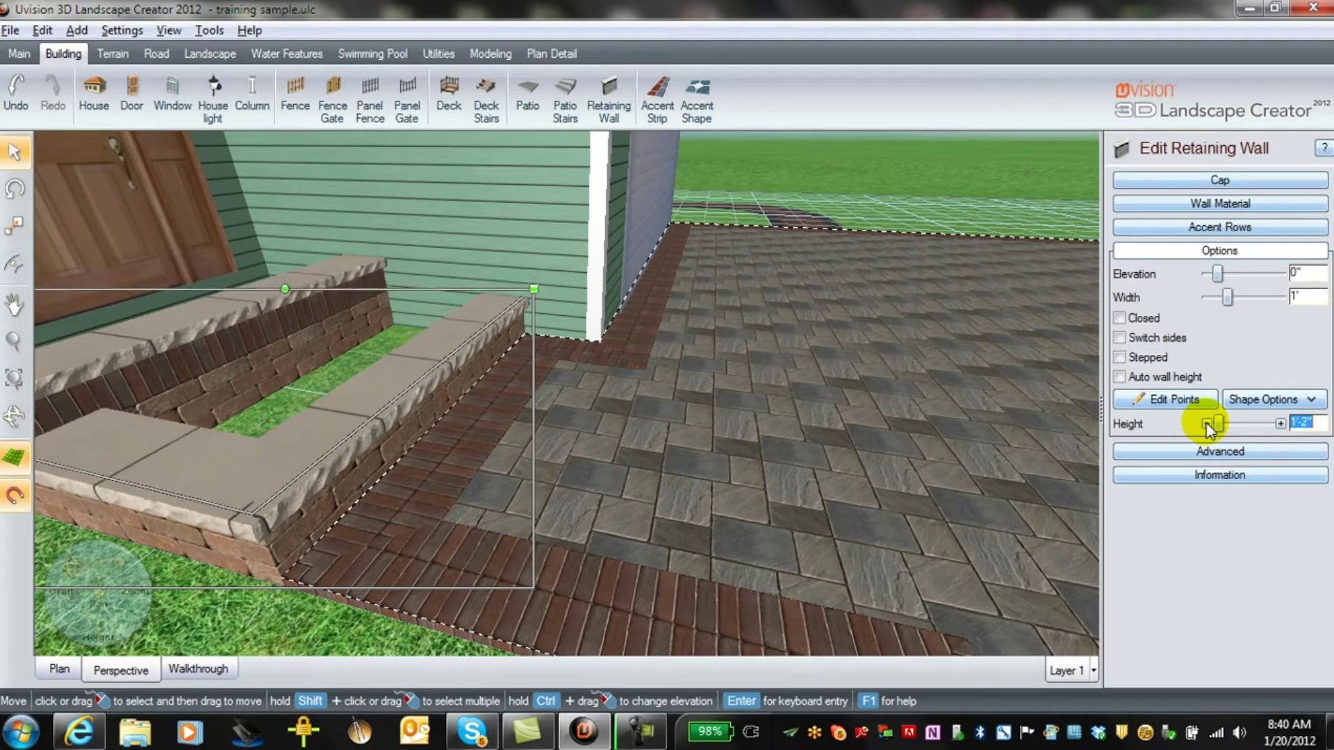
left_click(1207, 425)
middle_click_drag(795, 442, 711, 394)
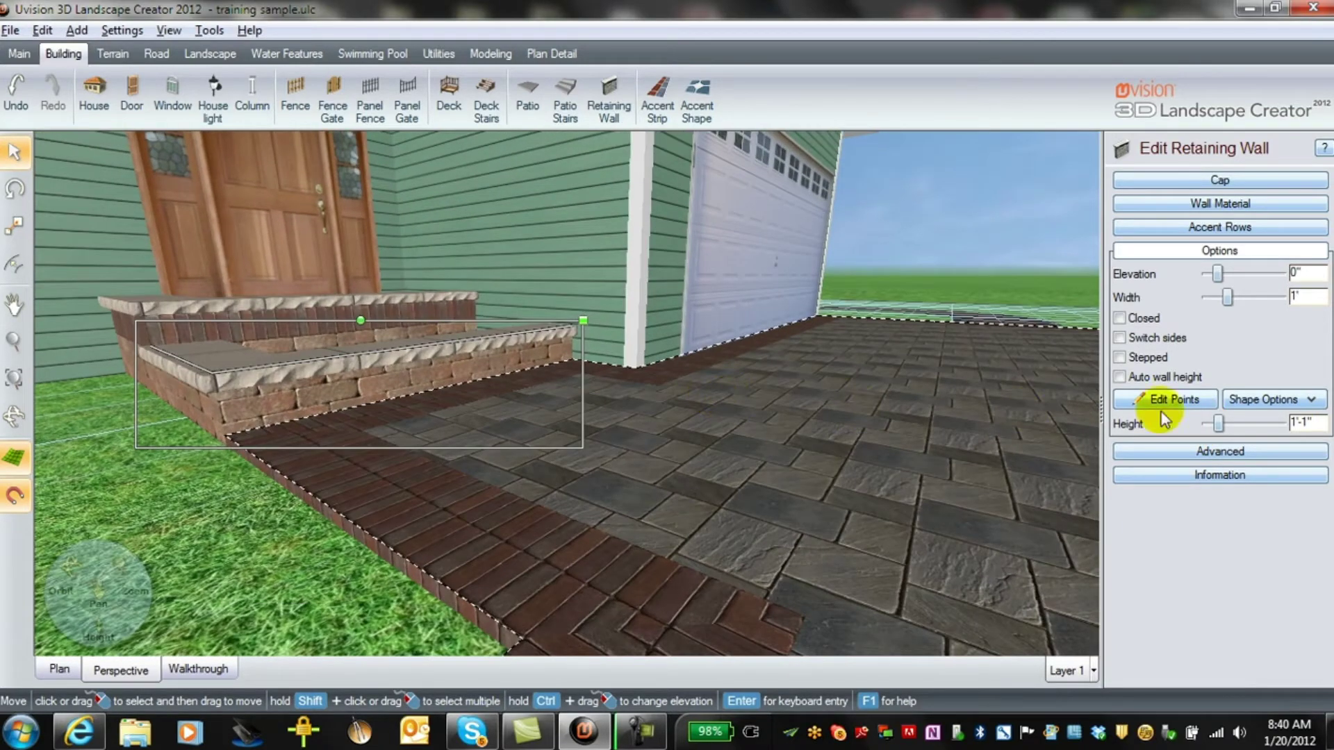
- Keep lowering the front wall to 8", then raise it back to 10" high
left_click(1211, 424)
left_click(1211, 424)
left_click(1211, 424)
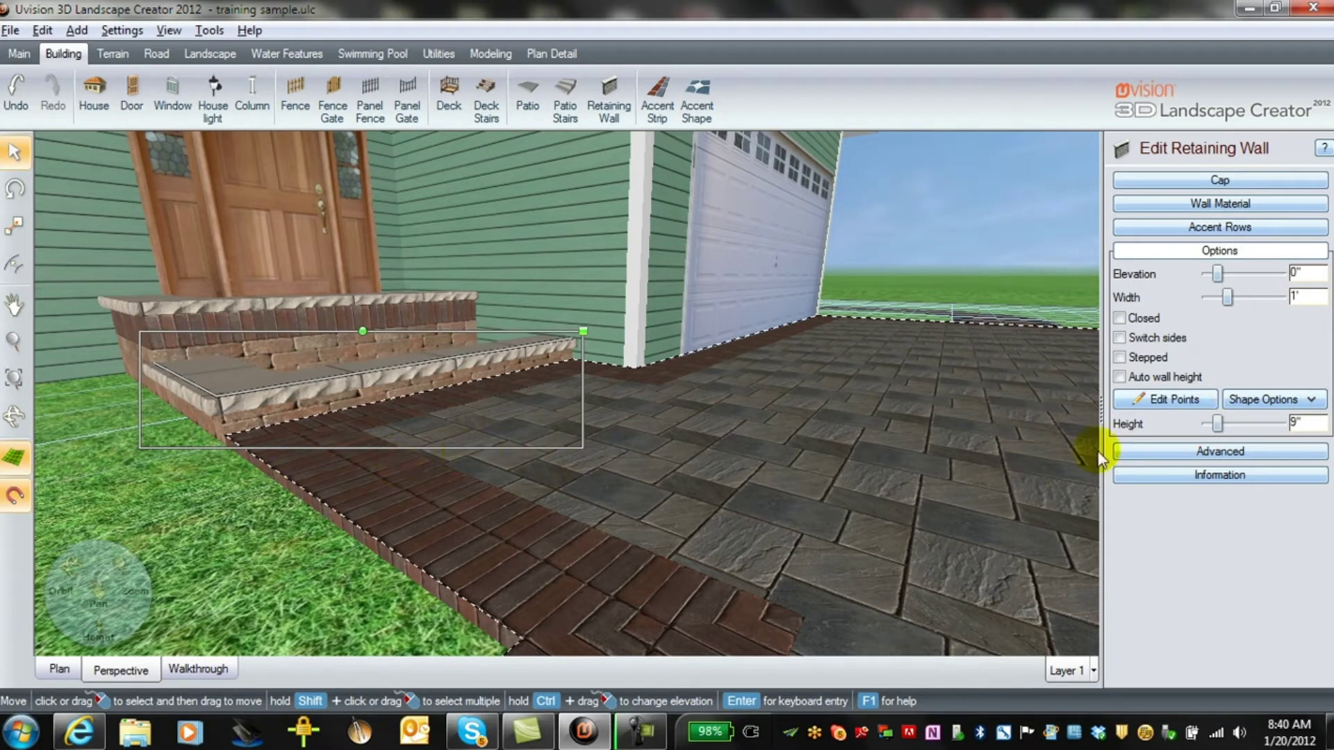
left_click(1203, 423)
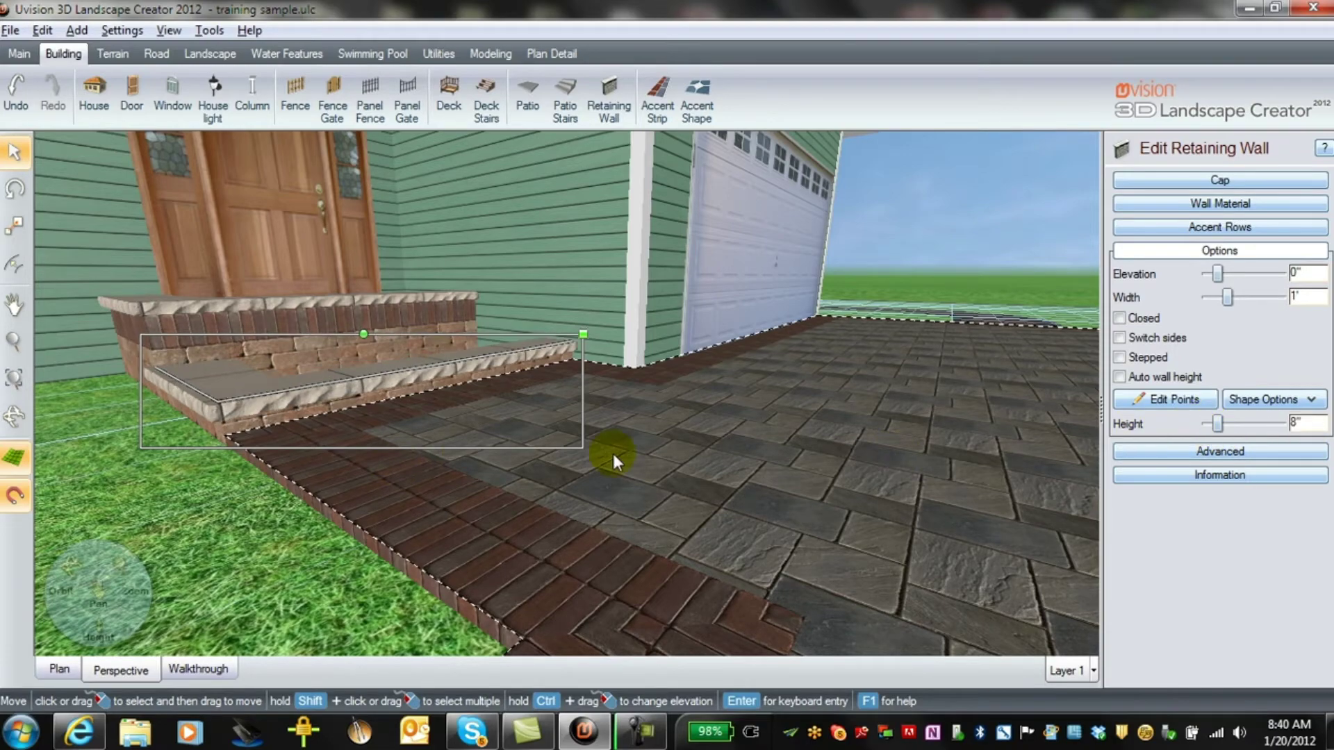
right_click_drag(525, 445, 637, 407)
right_click_drag(461, 480, 318, 467)
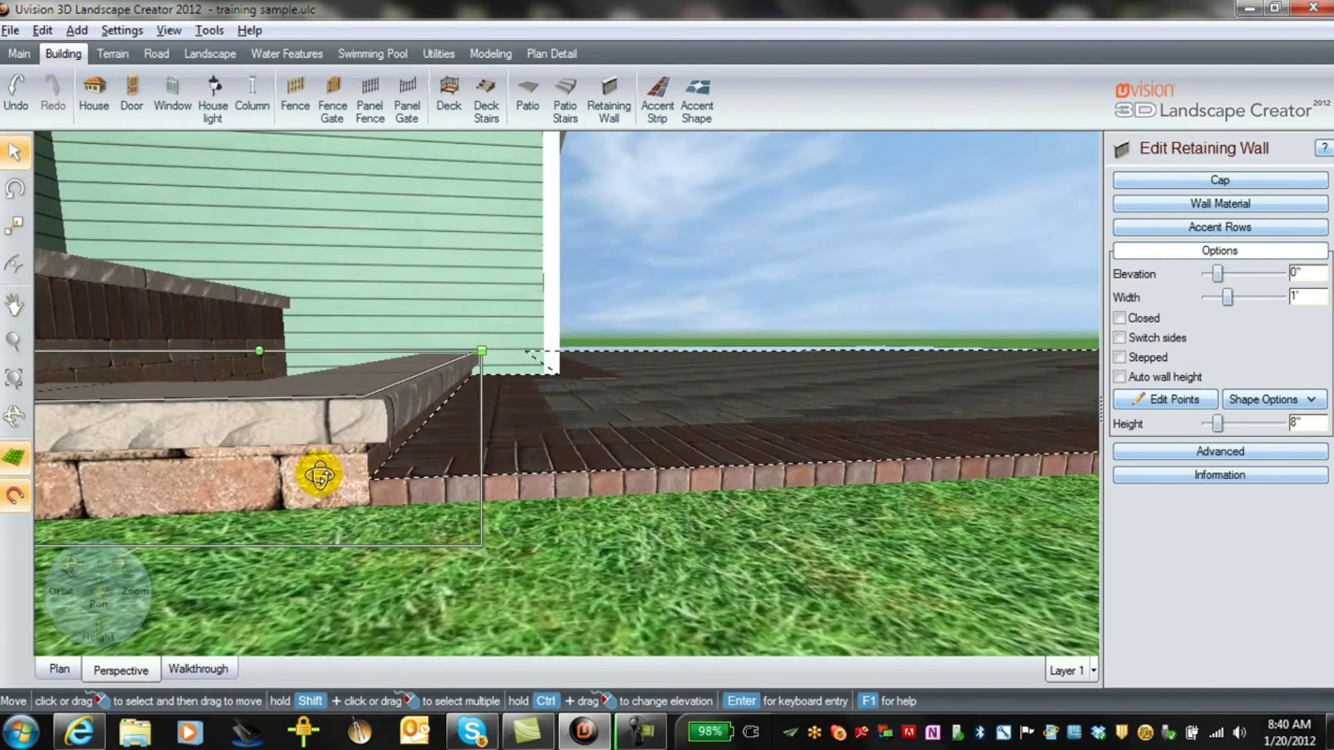
left_click(407, 481)
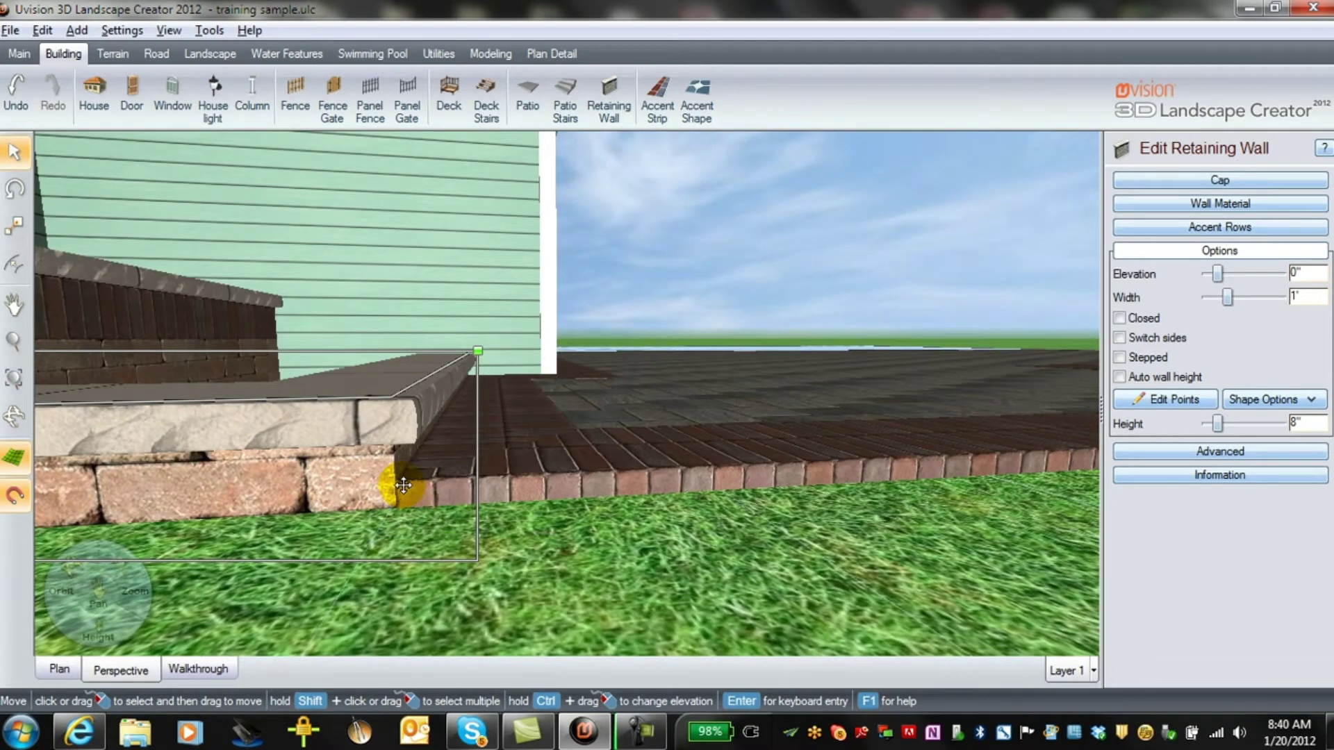
left_click(1279, 423)
left_click(1279, 423)
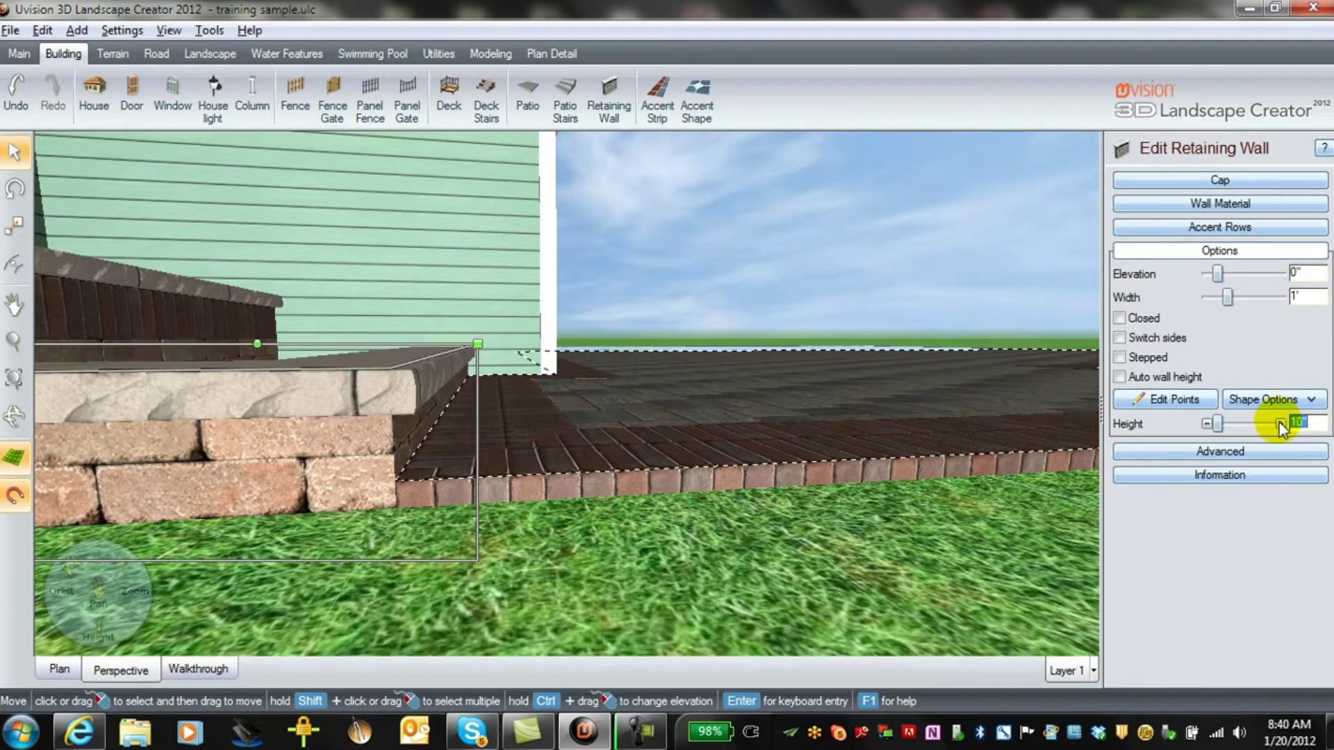
left_click_drag(859, 477, 203, 420)
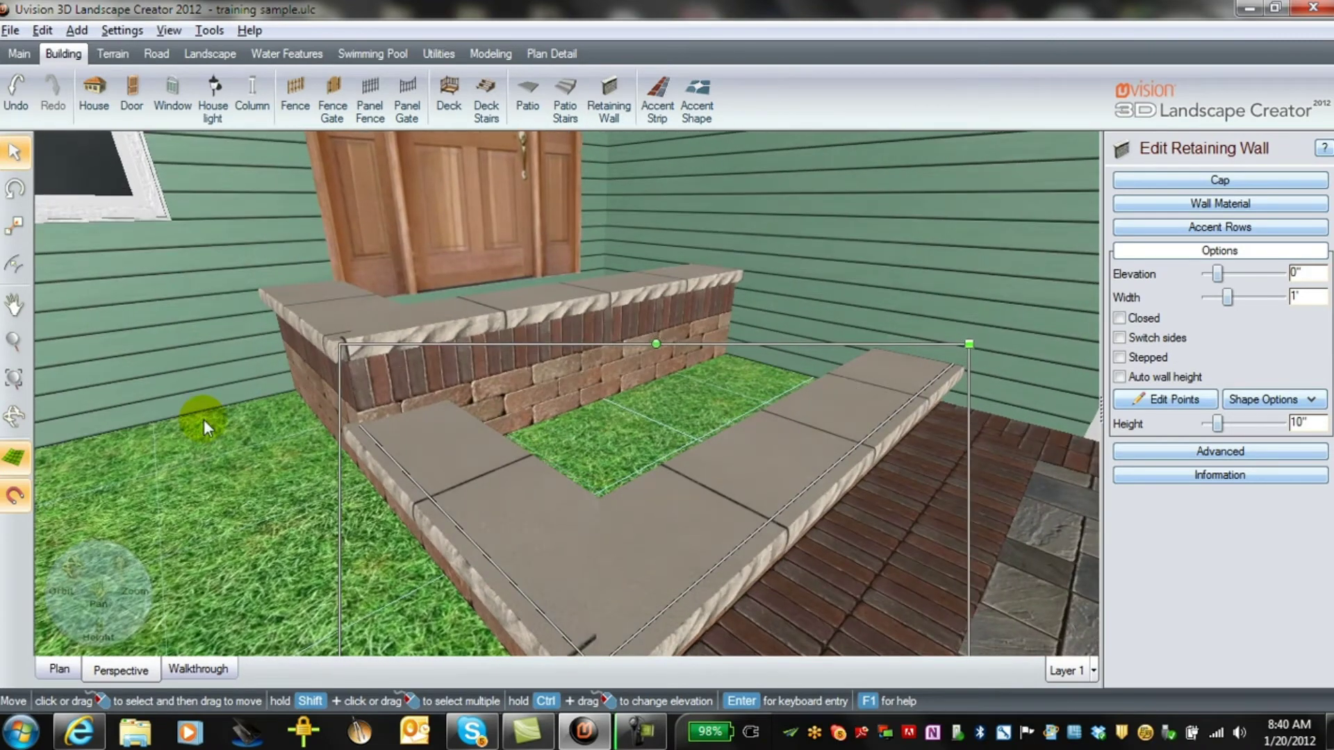
- Select the back retaining wall and lower its height from 1'-11" to 1'-5"
left_click(417, 339)
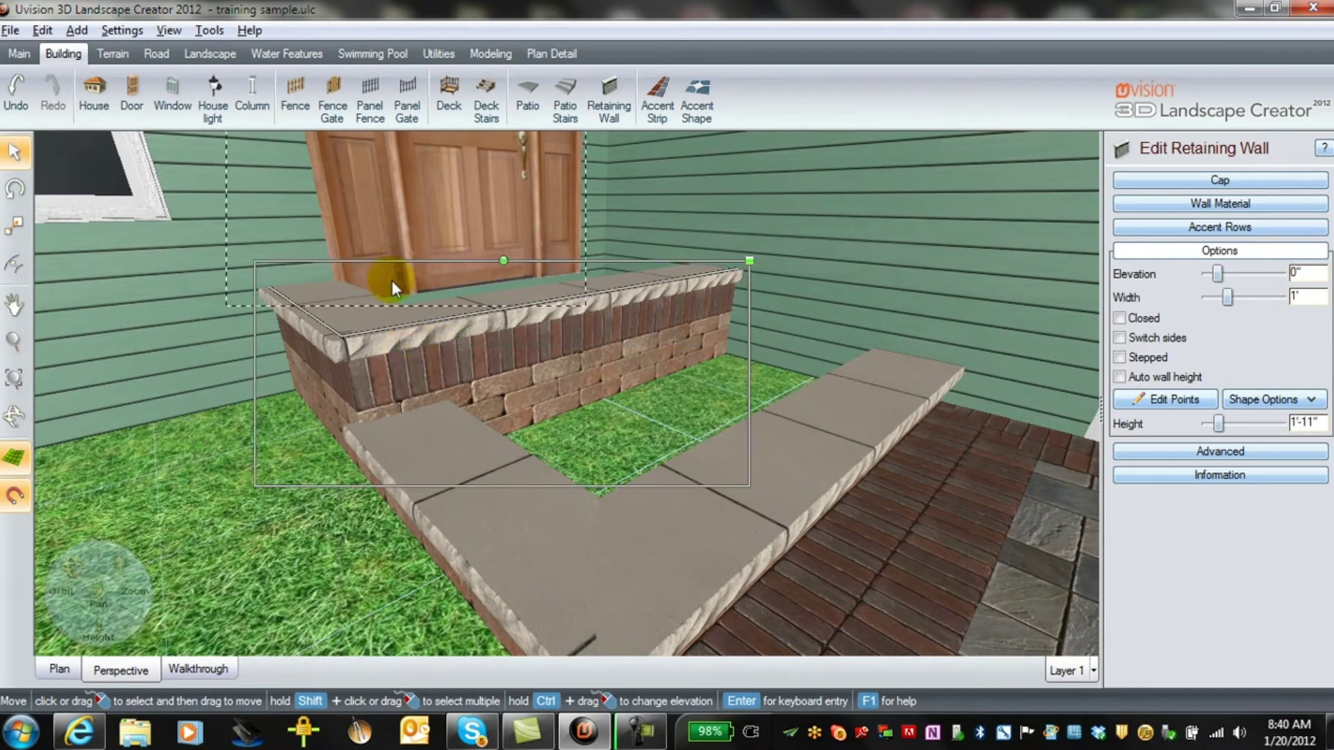
left_click(1206, 424)
left_click(1206, 423)
left_click(1206, 423)
left_click(1206, 424)
left_click(1206, 424)
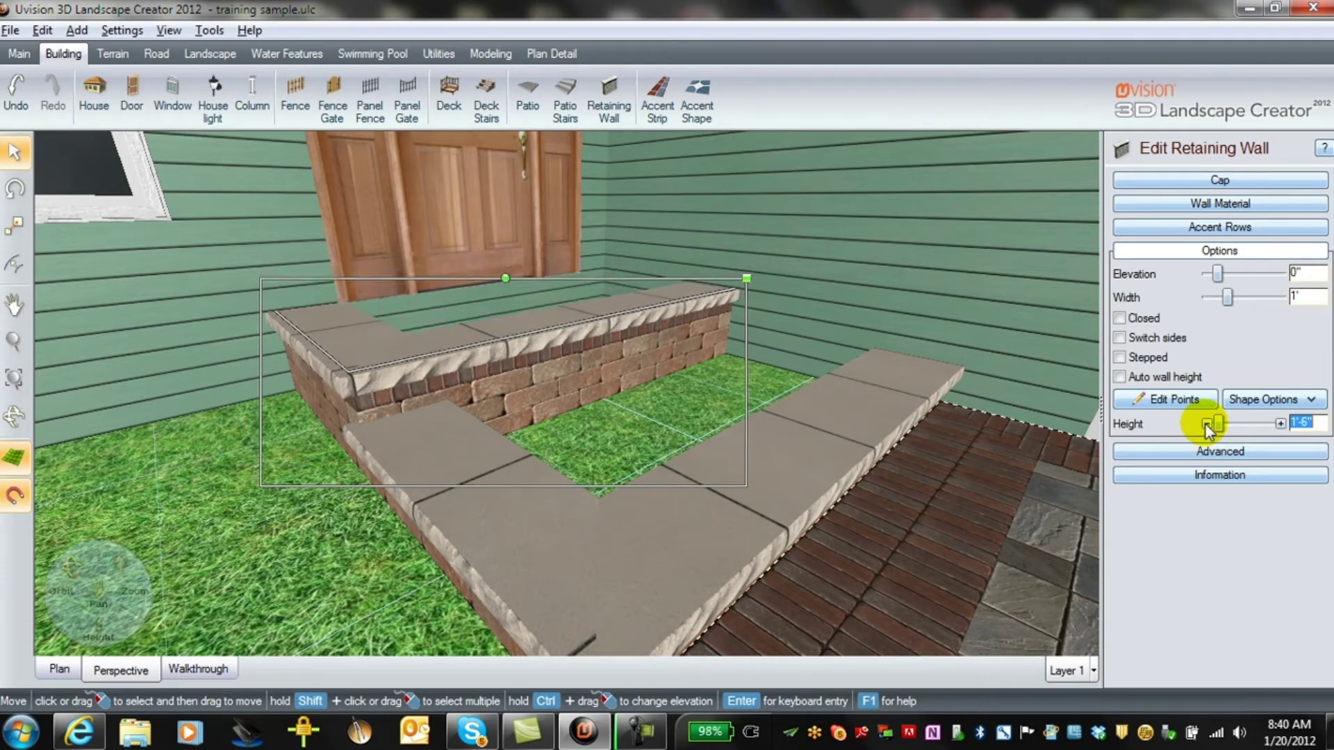
left_click(1206, 423)
middle_click_drag(962, 401, 946, 369)
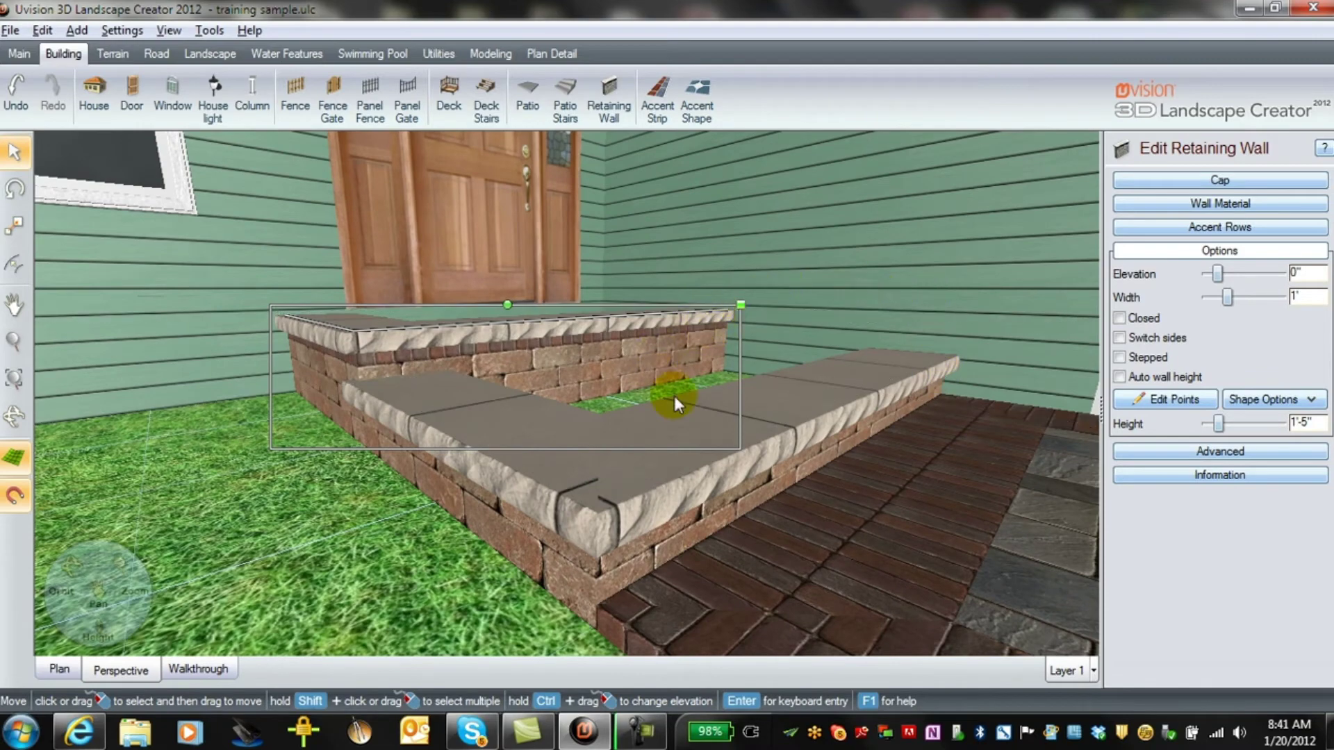
middle_click_drag(833, 561, 753, 557)
- Reduce the wall's accent row 1 offset from 11" down to 0
scroll(587, 347, "up", 5)
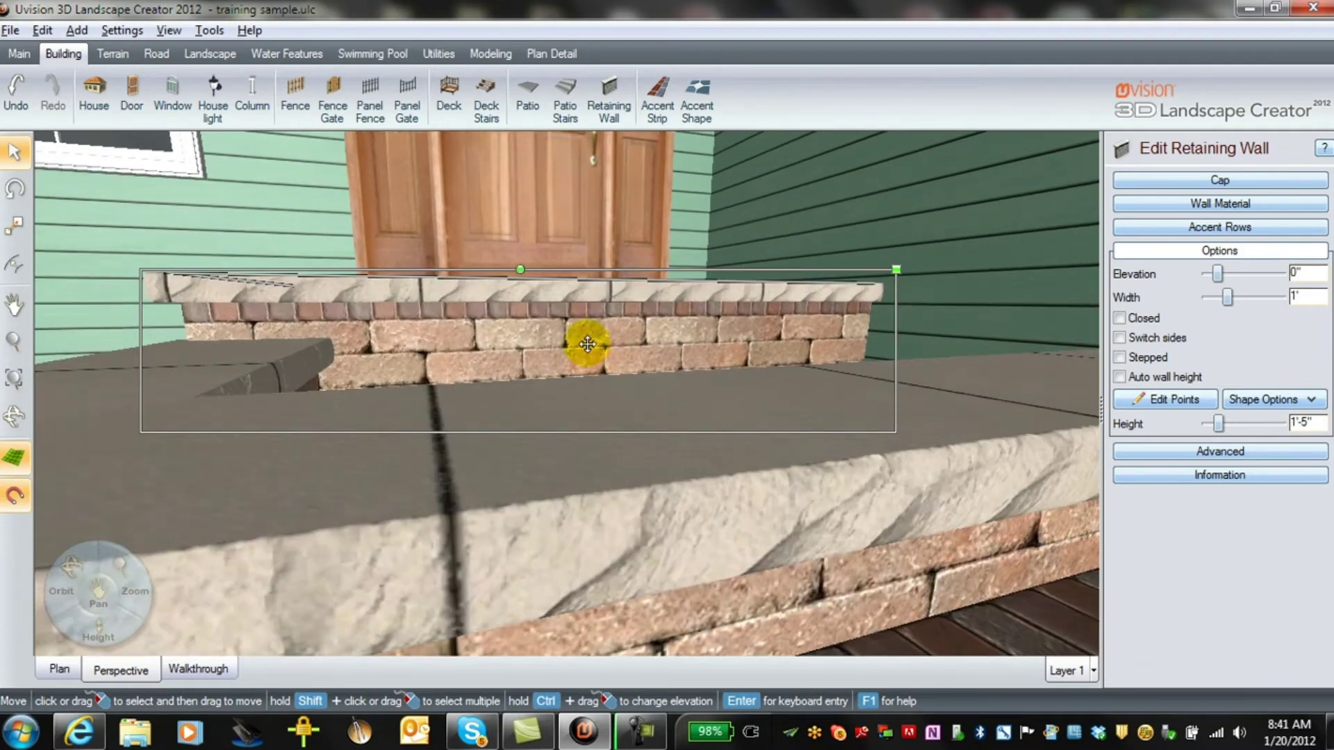
left_click(1226, 229)
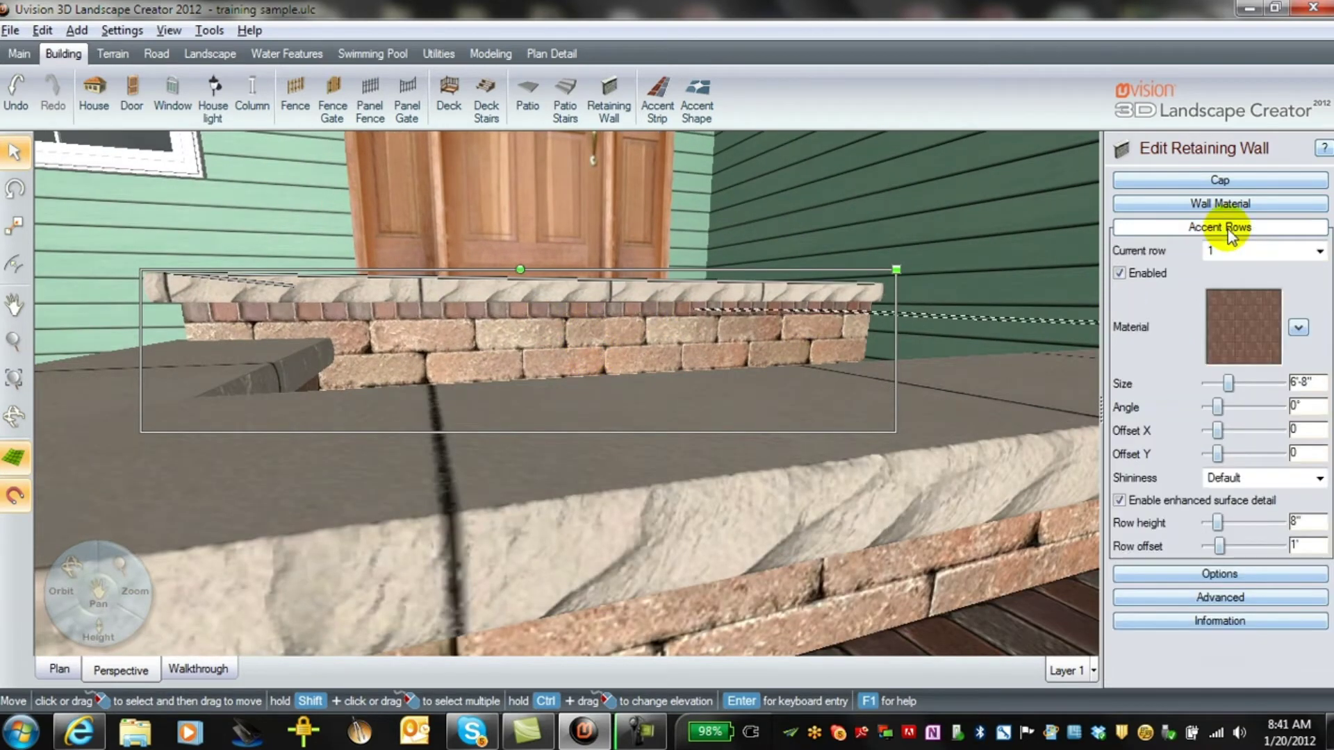
left_click(1208, 546)
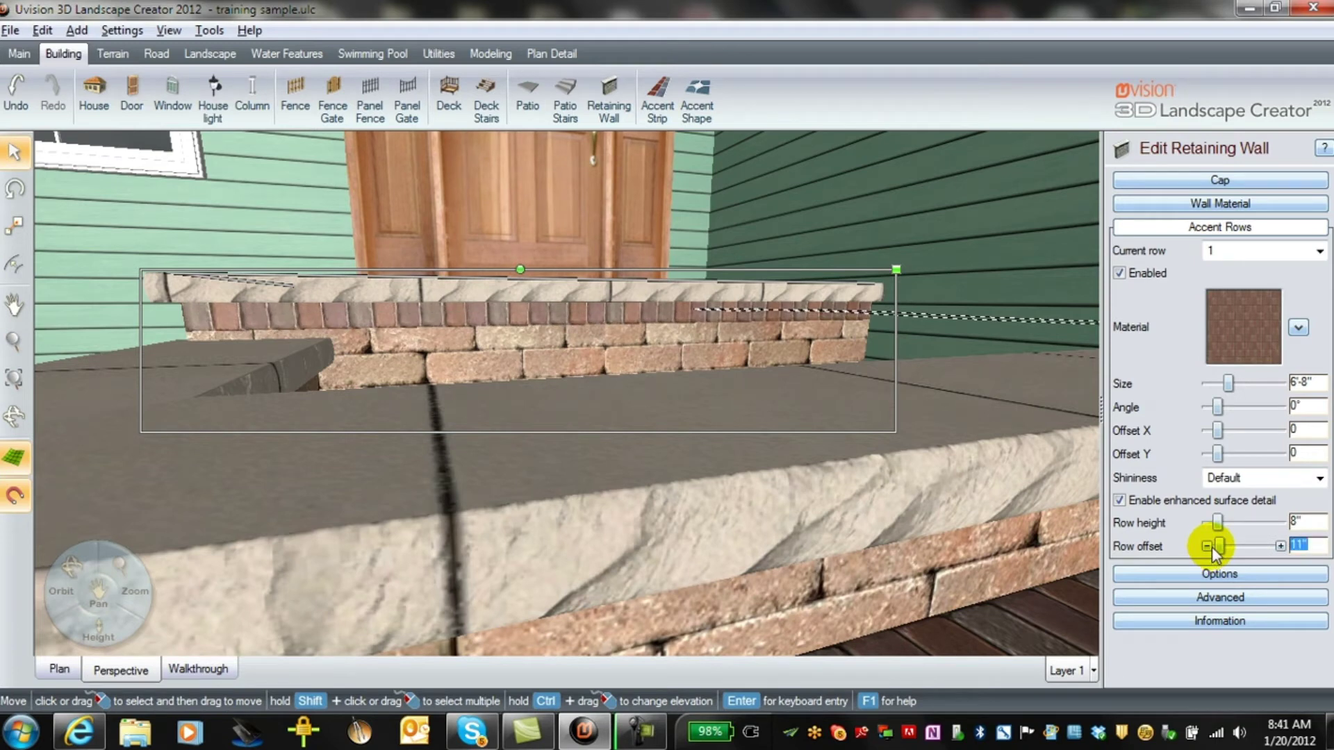
left_click(1208, 547)
left_click(1208, 546)
left_click(1209, 547)
left_click(1209, 546)
left_click(1209, 546)
left_click(1208, 546)
left_click(1209, 546)
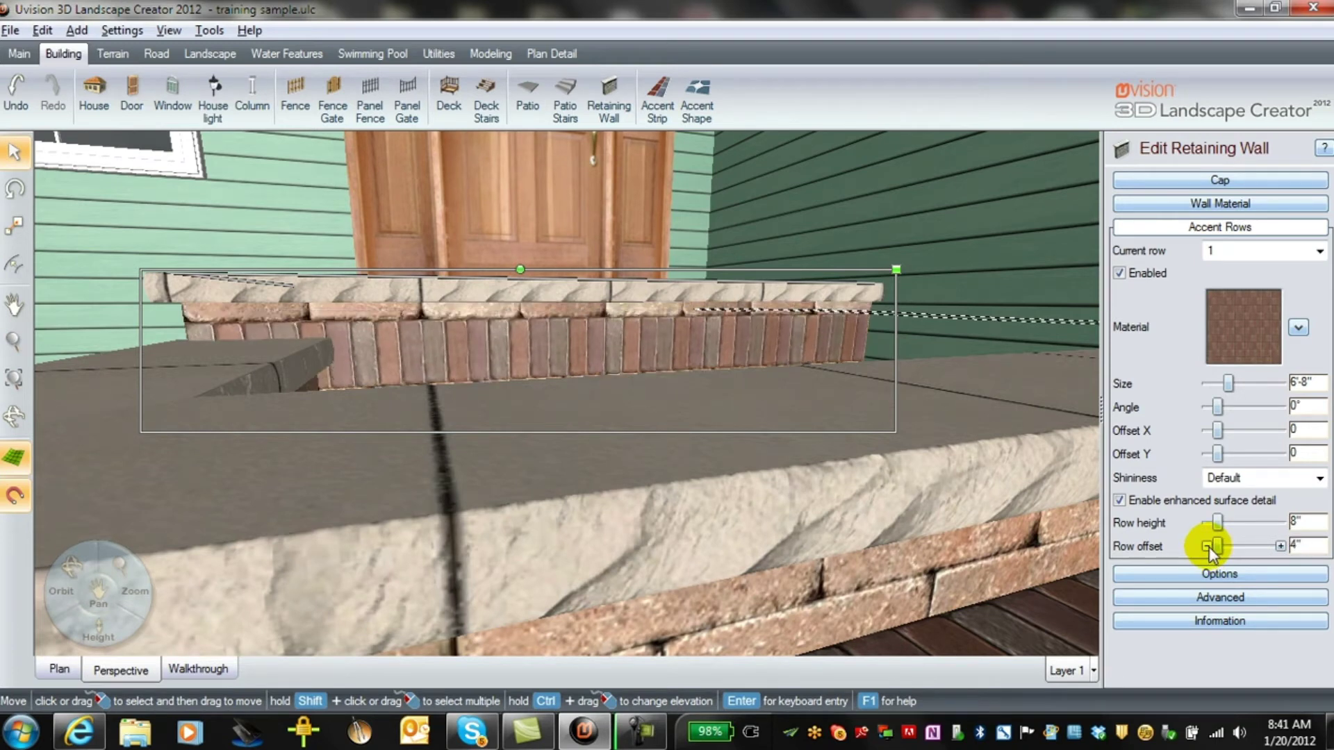
left_click(1209, 547)
left_click(1209, 547)
left_click(1209, 547)
left_click(1210, 547)
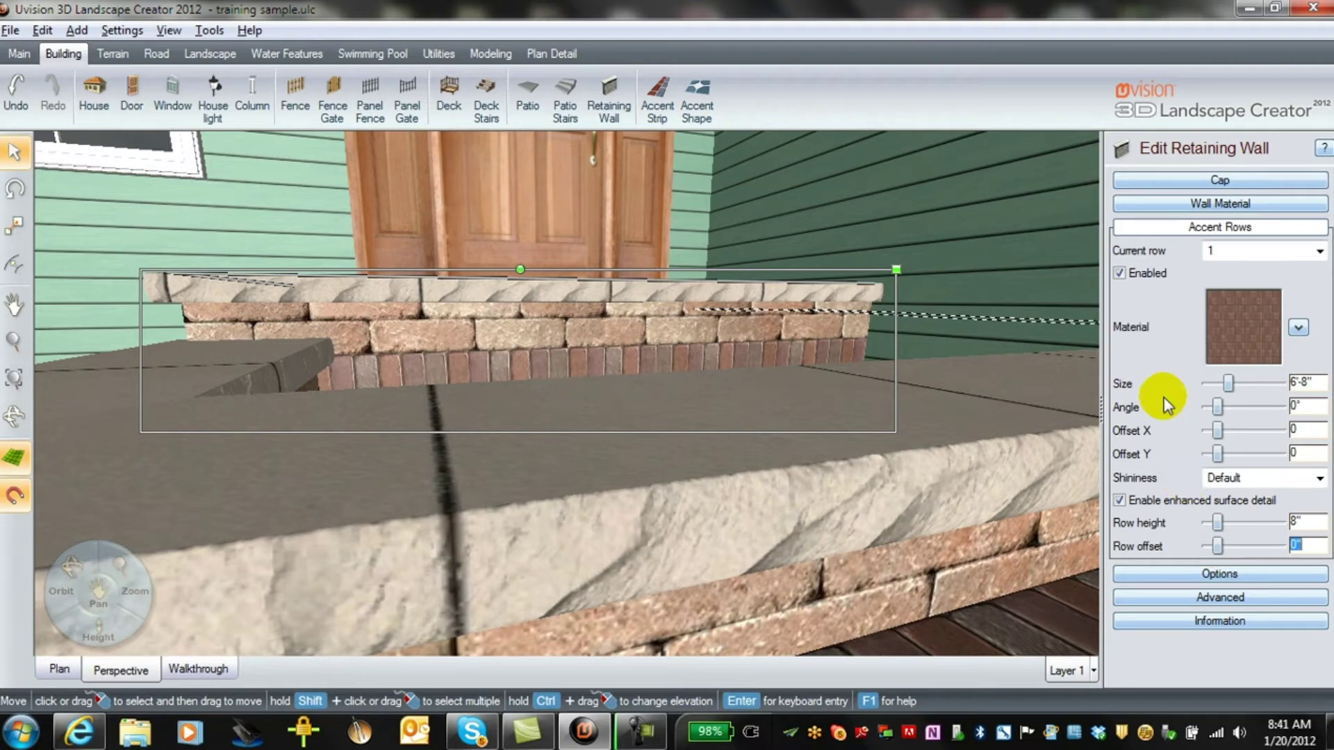
- Disable accent row 1 and orbit around to review the plain stepped walls
left_click(1119, 273)
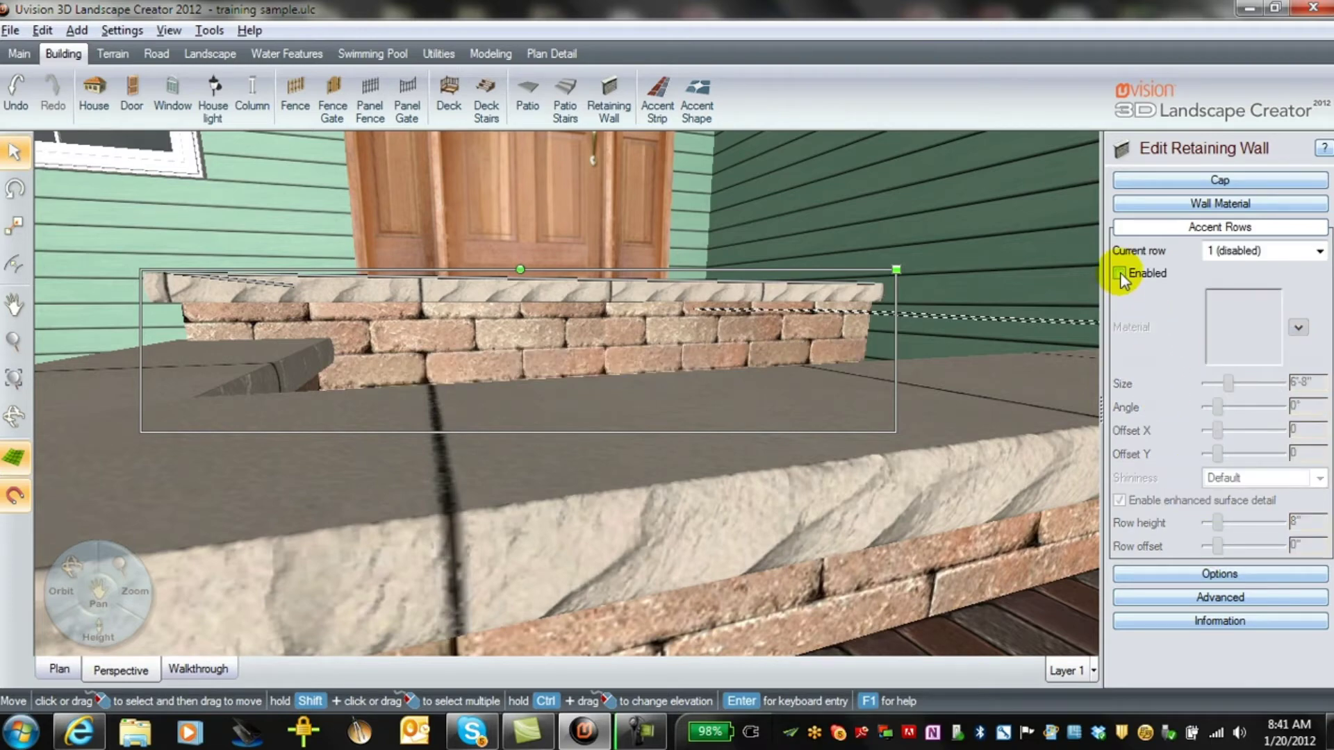
middle_click_drag(796, 481, 764, 603)
scroll(846, 583, "down", 5)
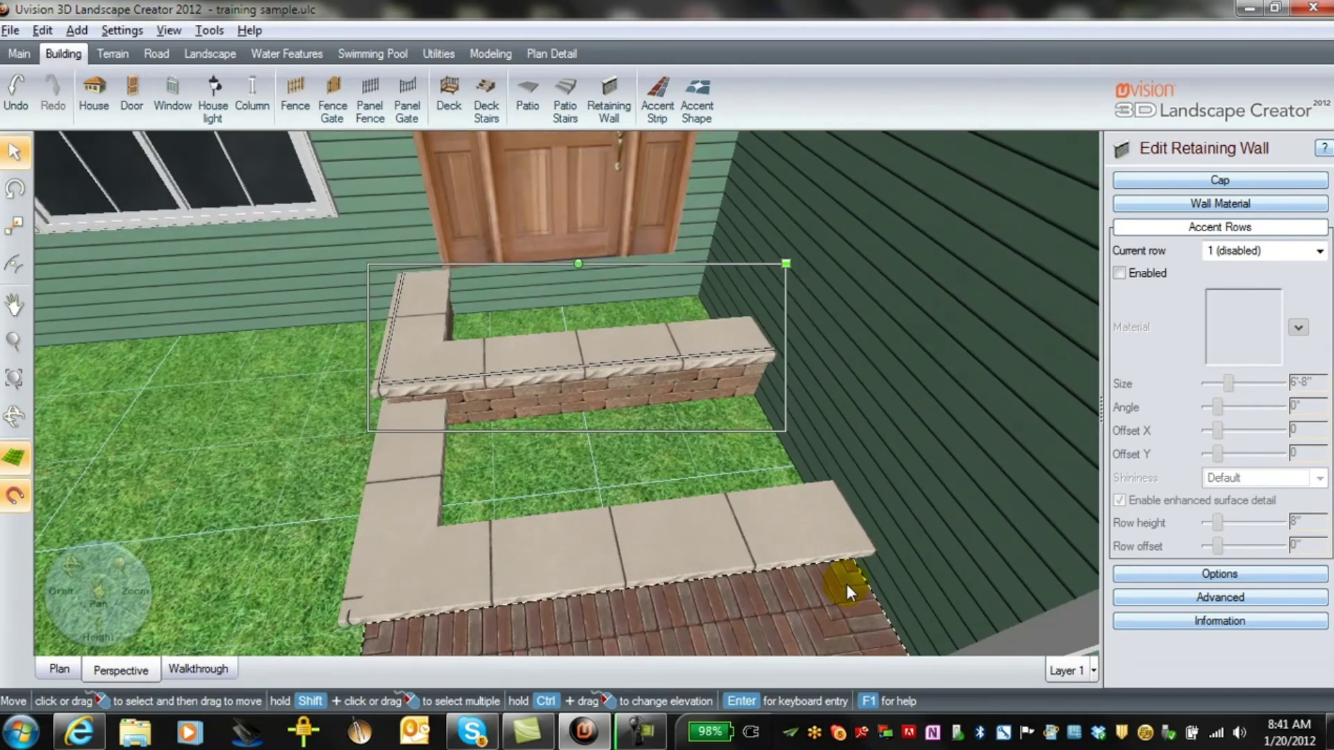
middle_click_drag(846, 584, 776, 453)
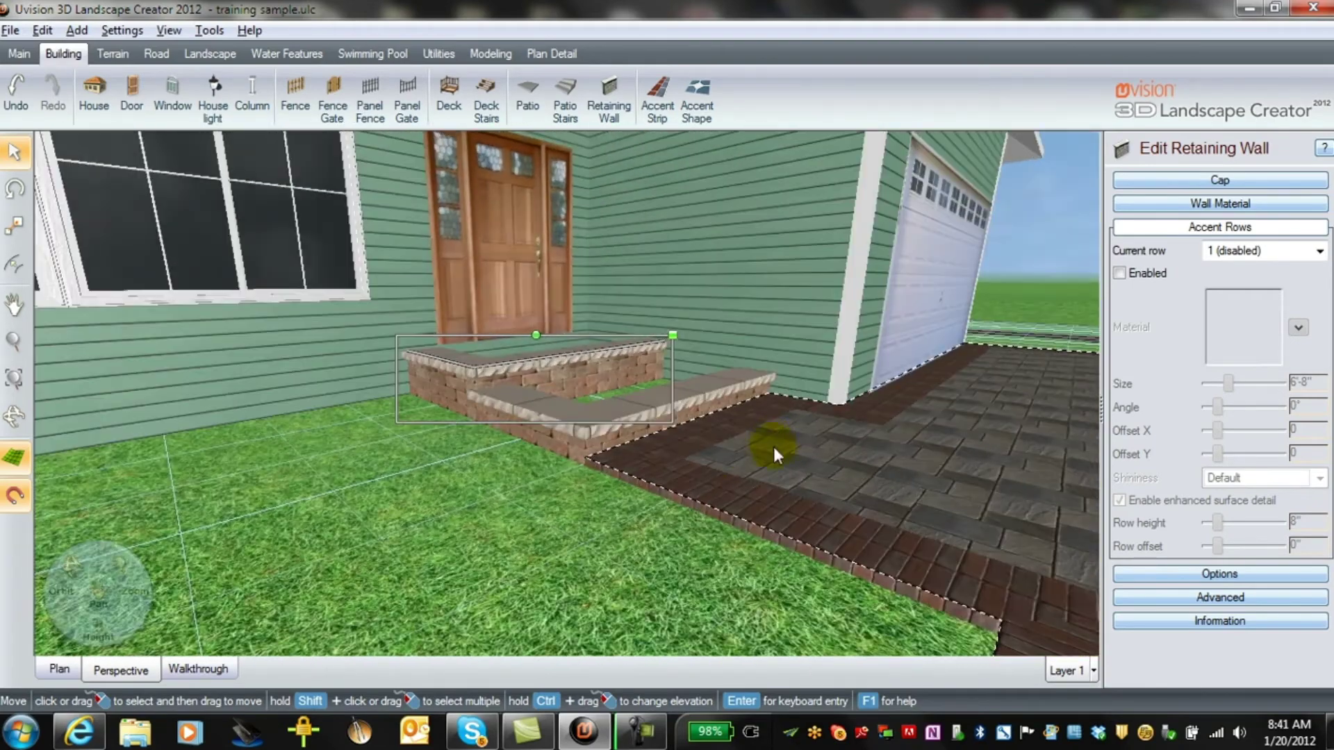
scroll(694, 425, "up", 2)
scroll(724, 432, "up", 3)
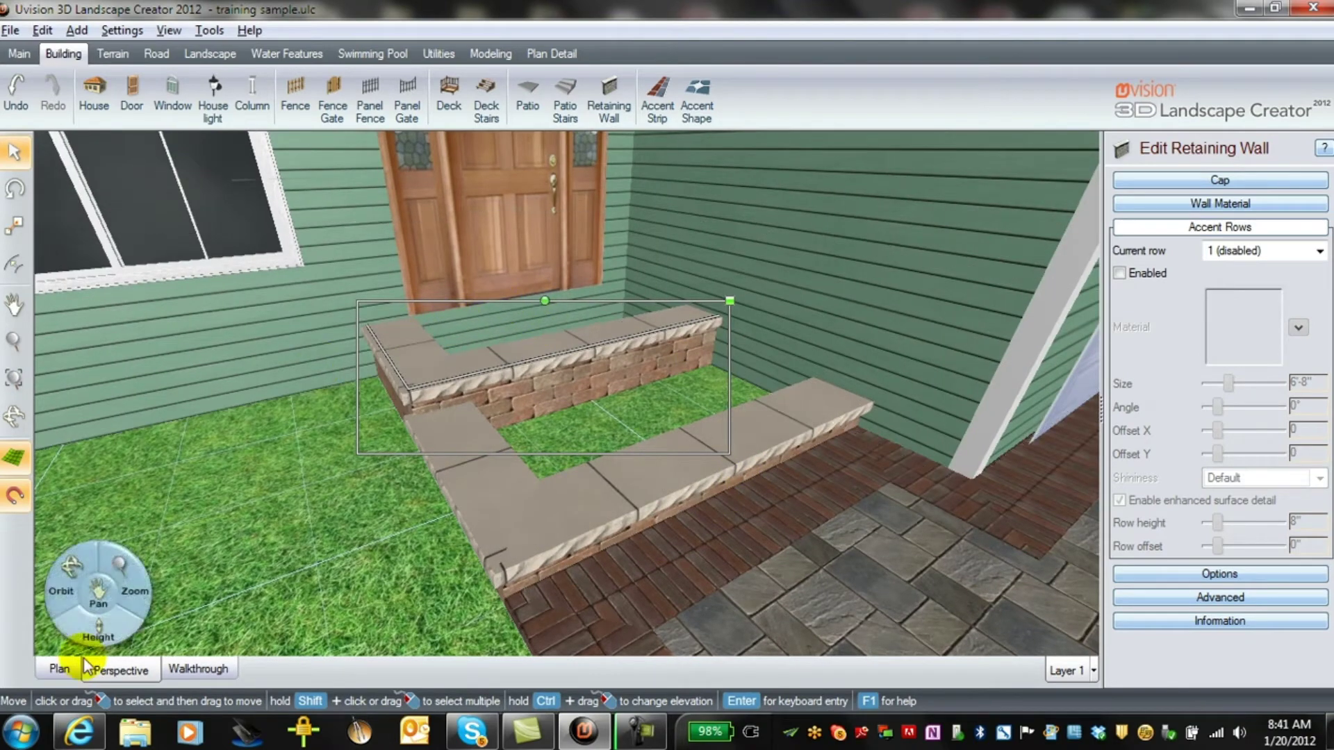
- In plan view with snap toggled, draw a rectangular patio about 2'-10" by 6'-10" inside the right step opening
left_click(59, 669)
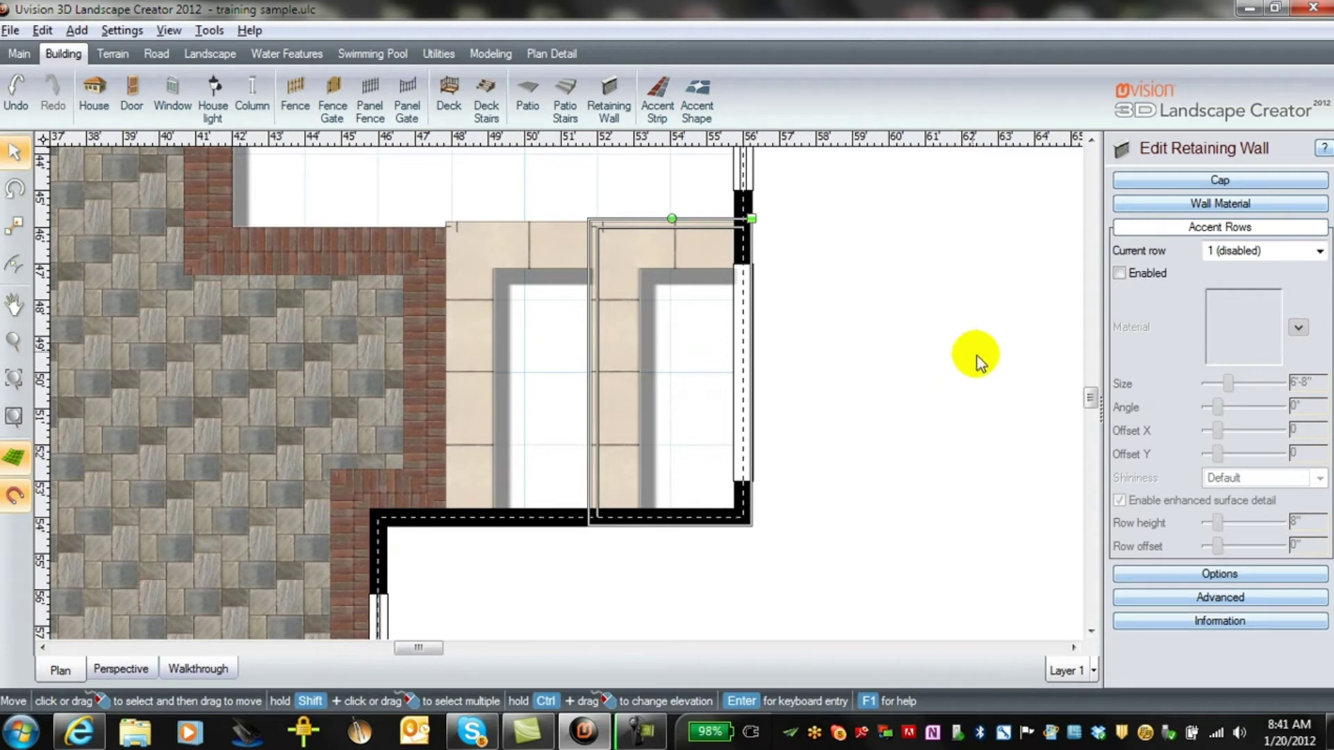
left_click(531, 106)
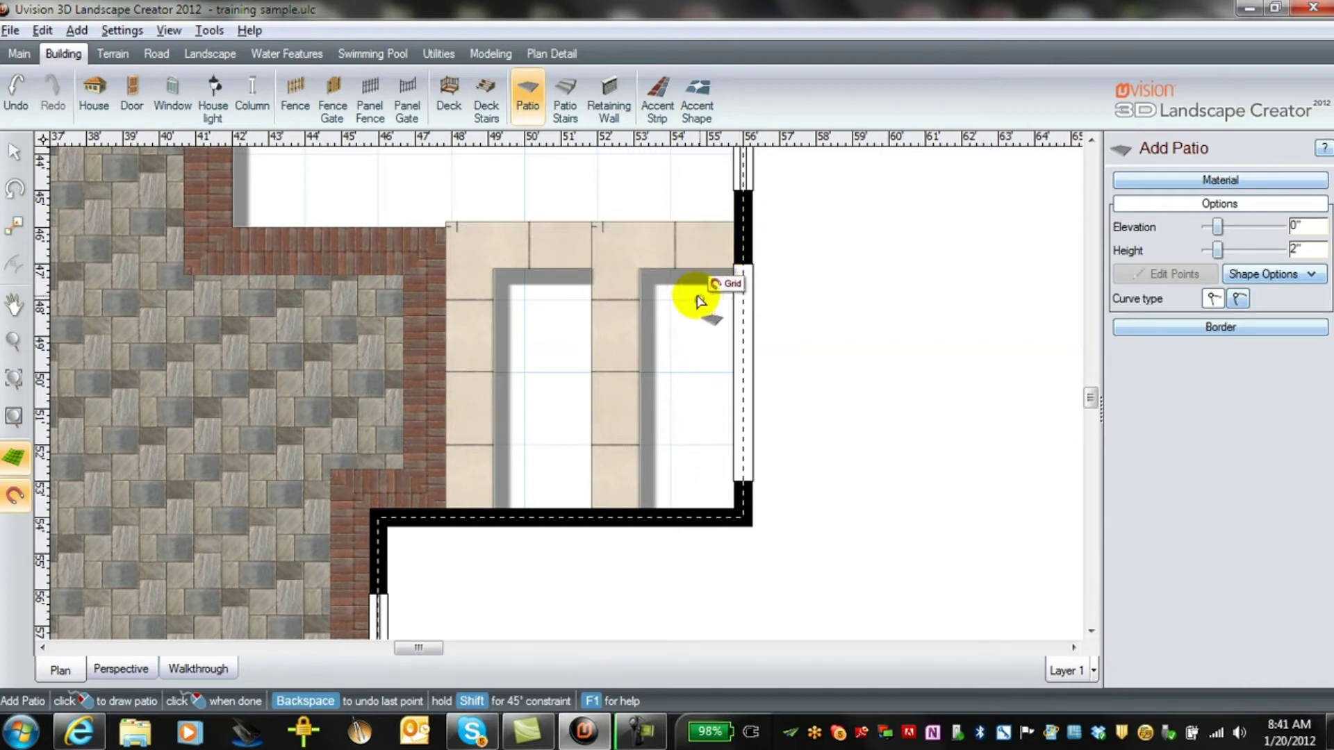
left_click(17, 497)
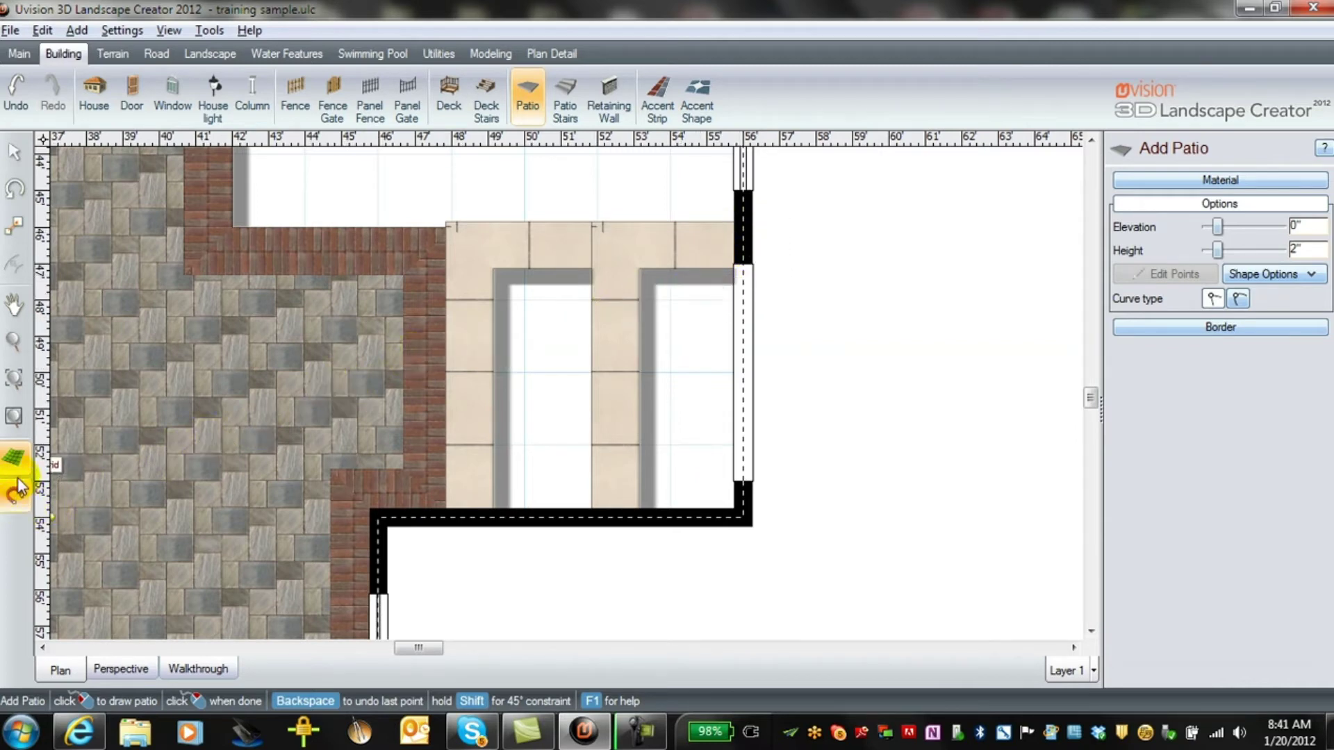
left_click(737, 271)
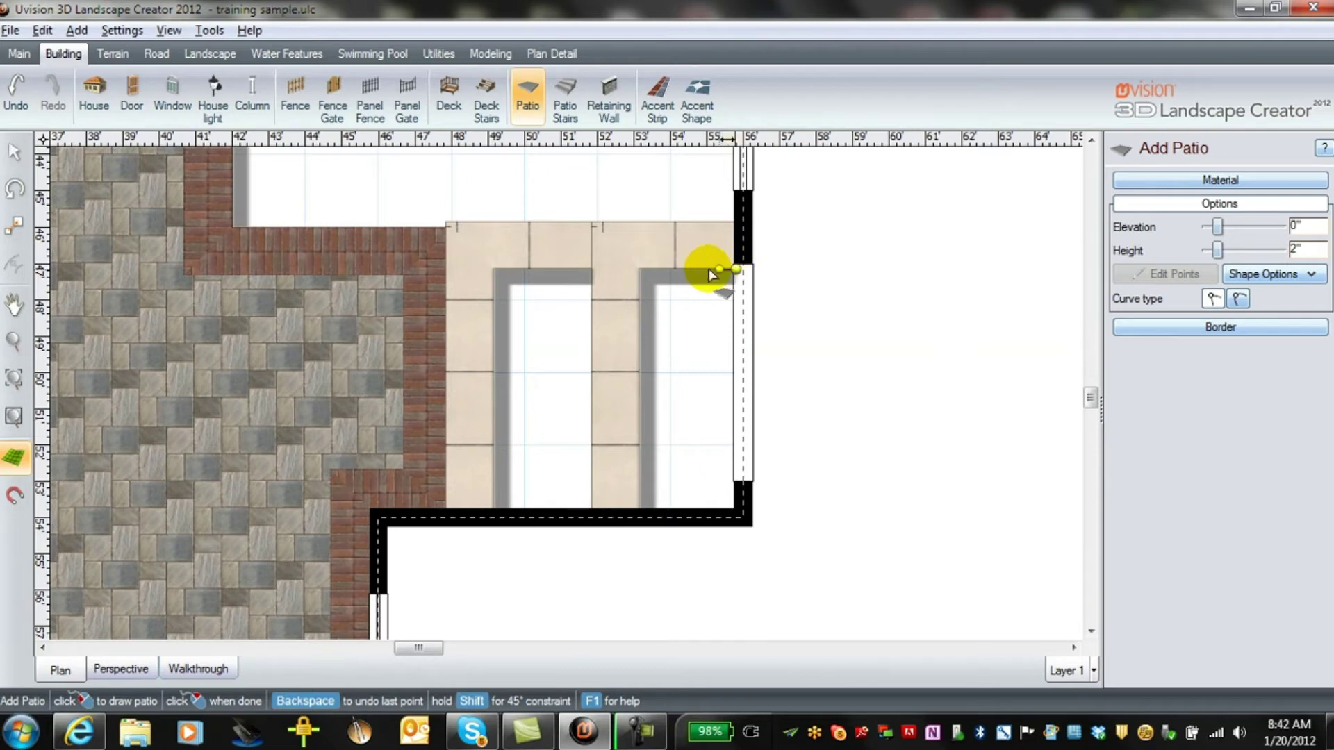
left_click(640, 270)
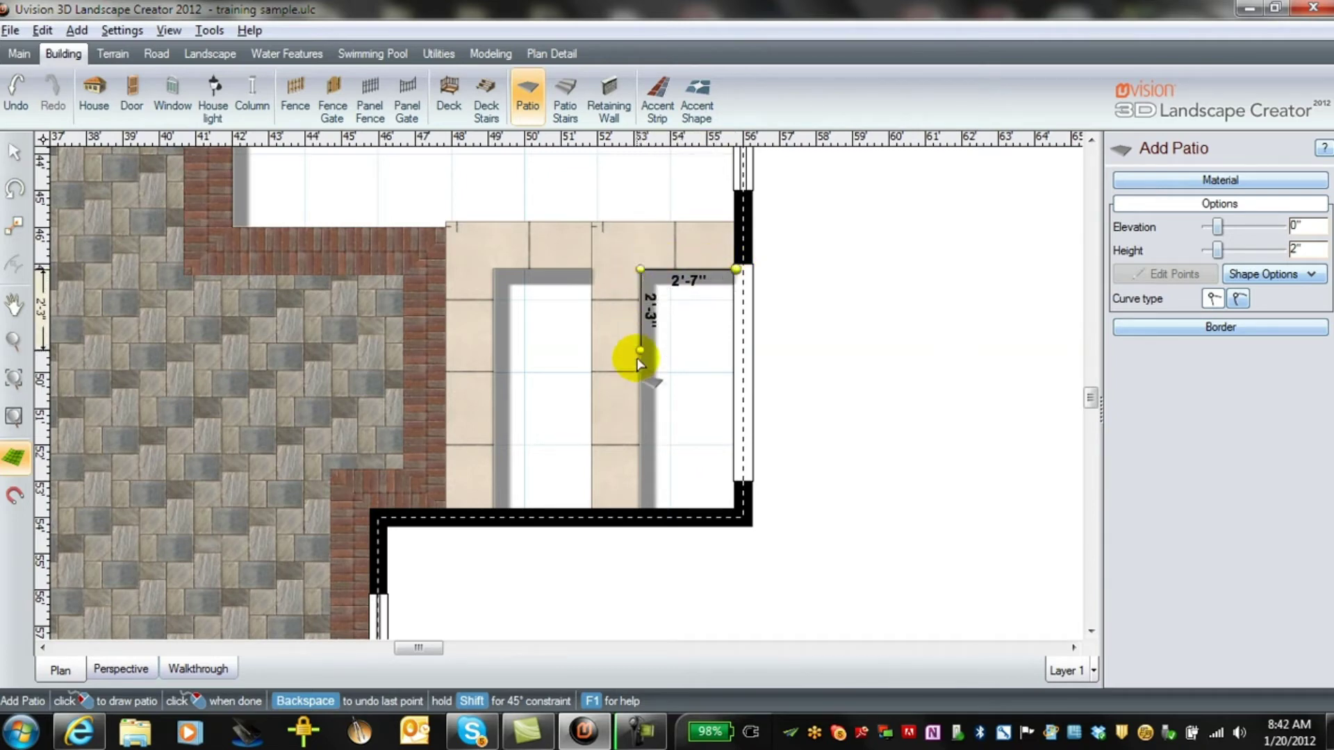
left_click(639, 516)
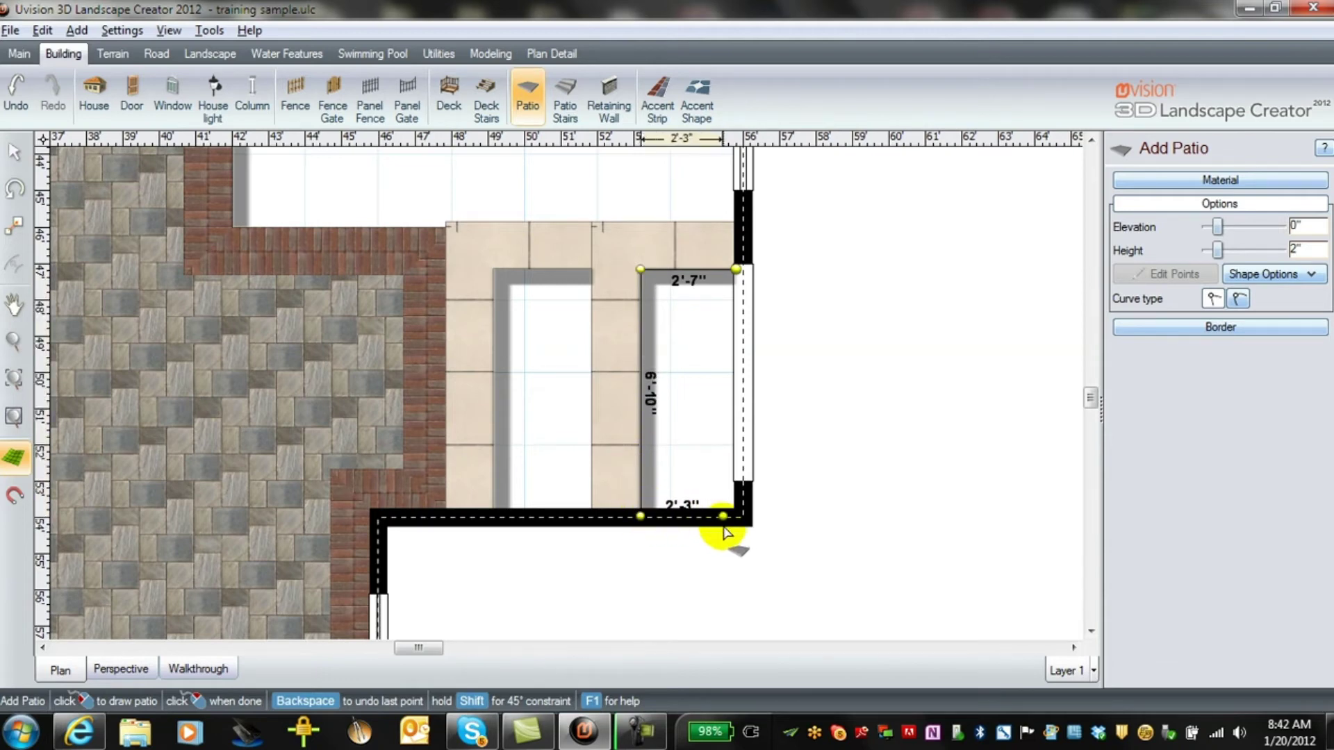
left_click(745, 524)
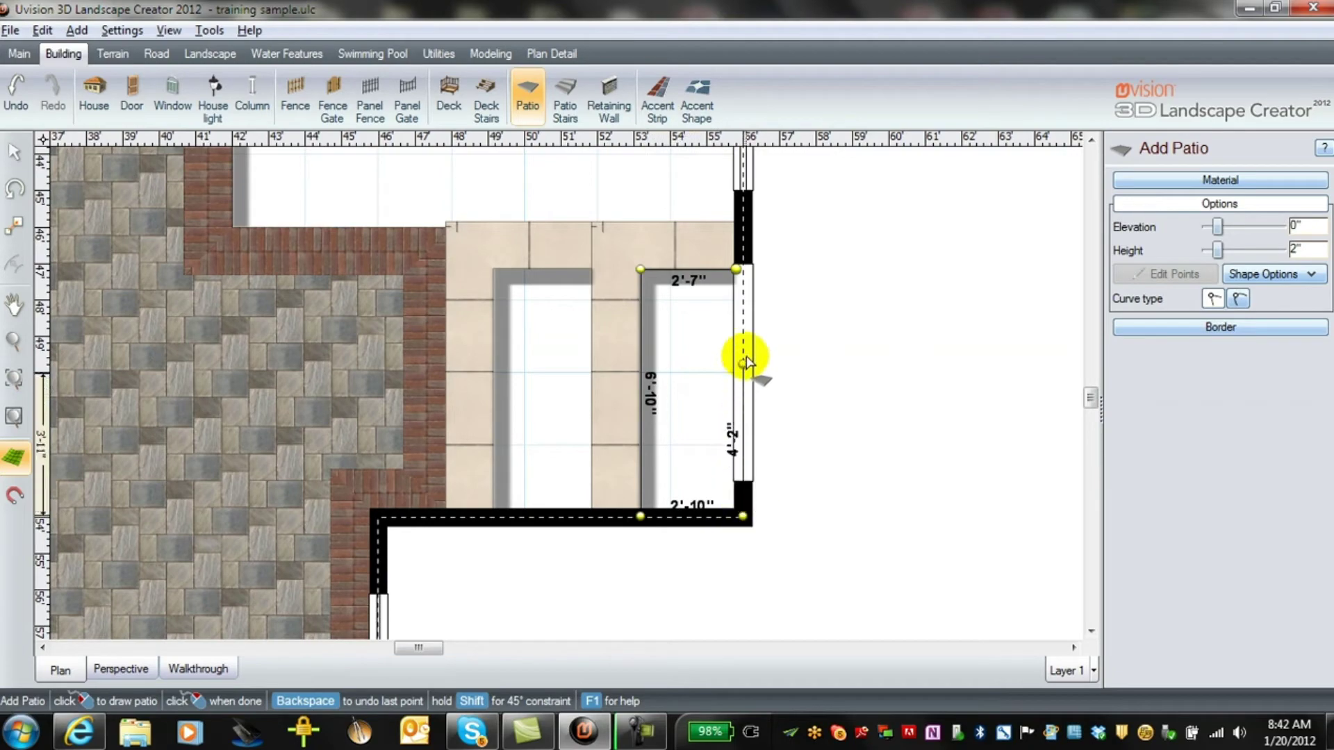
left_click(740, 270)
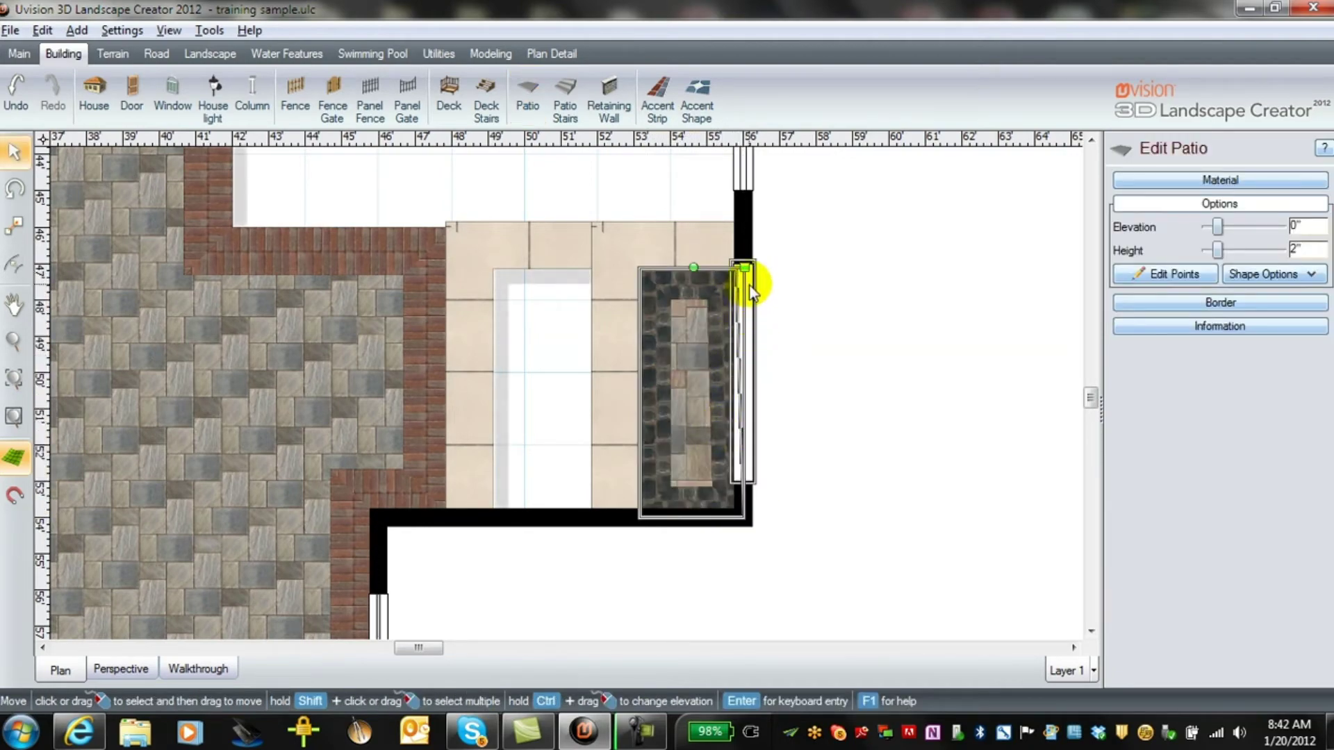
- Drag the patio's top-right point to the wall so the top edge measures 2'-10"
scroll(694, 322, "up", 5)
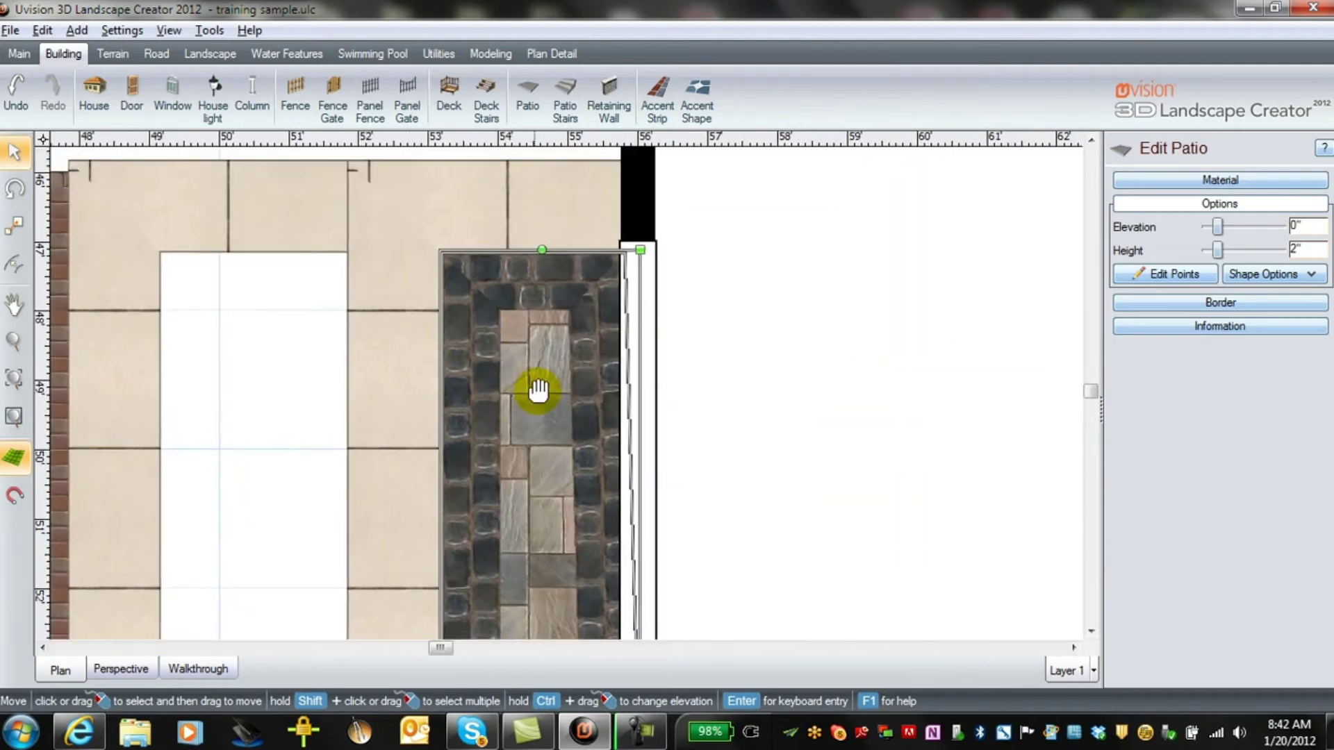
middle_click_drag(538, 390, 581, 333)
left_click(1174, 275)
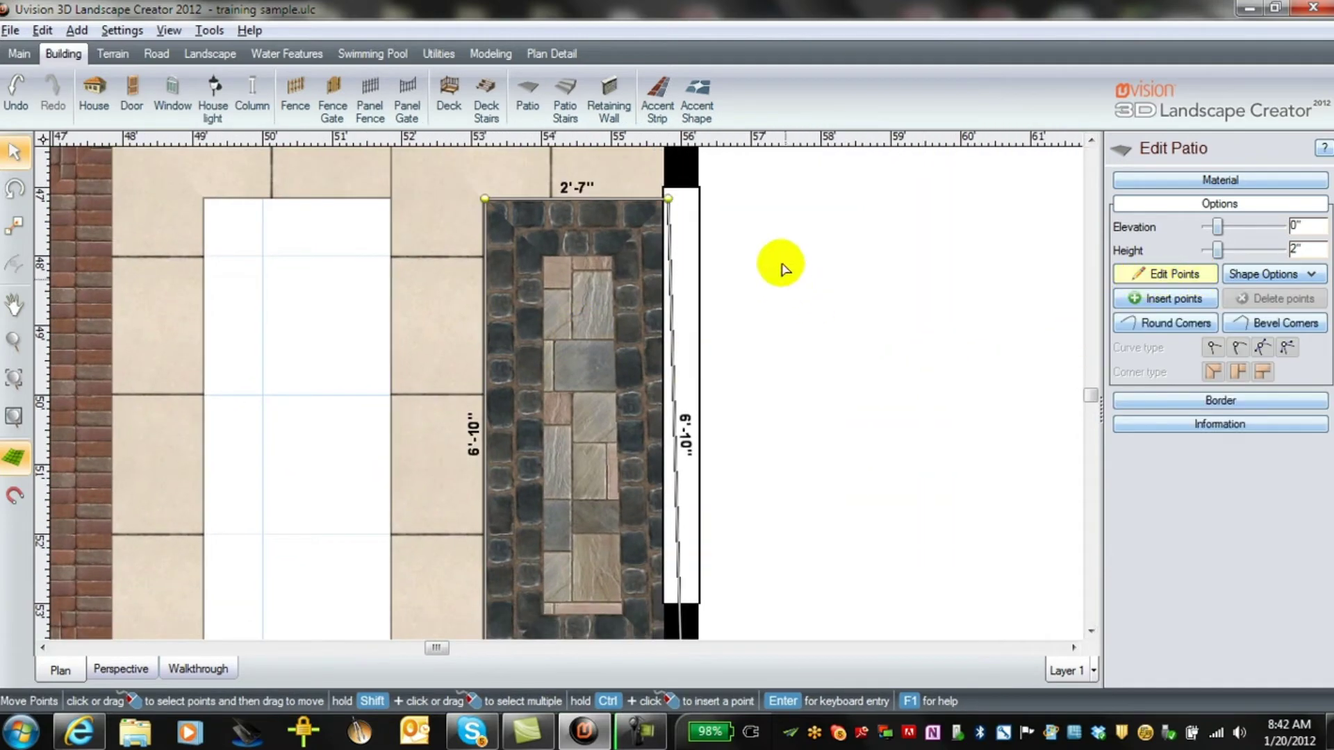
left_click_drag(668, 199, 681, 201)
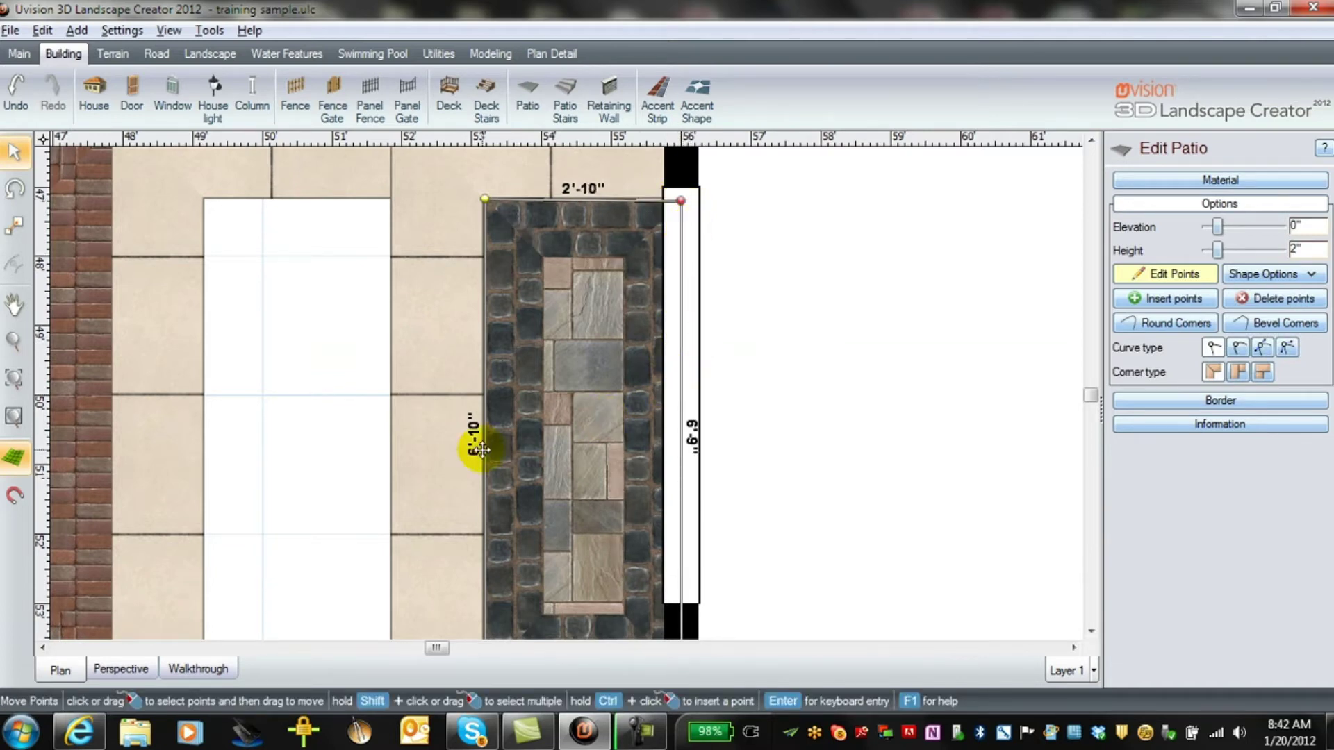
scroll(479, 450, "down", 1)
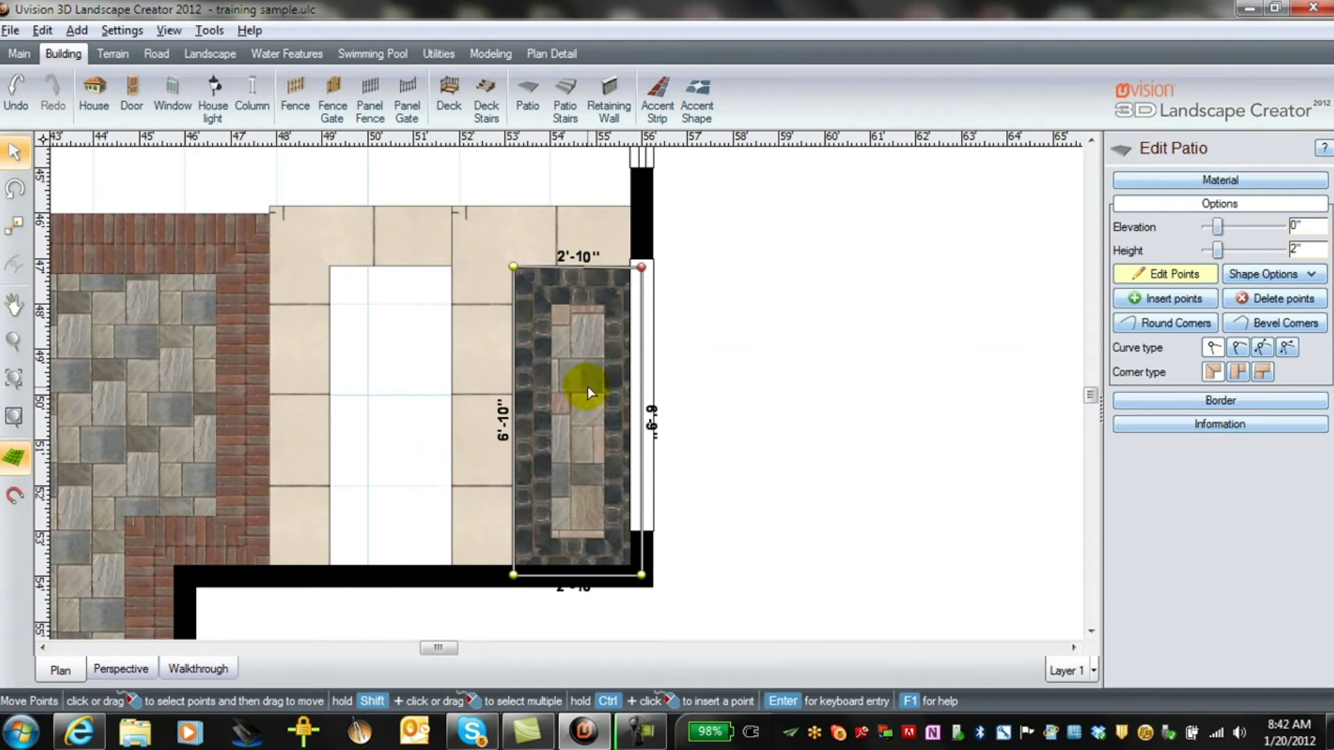
left_click(1153, 273)
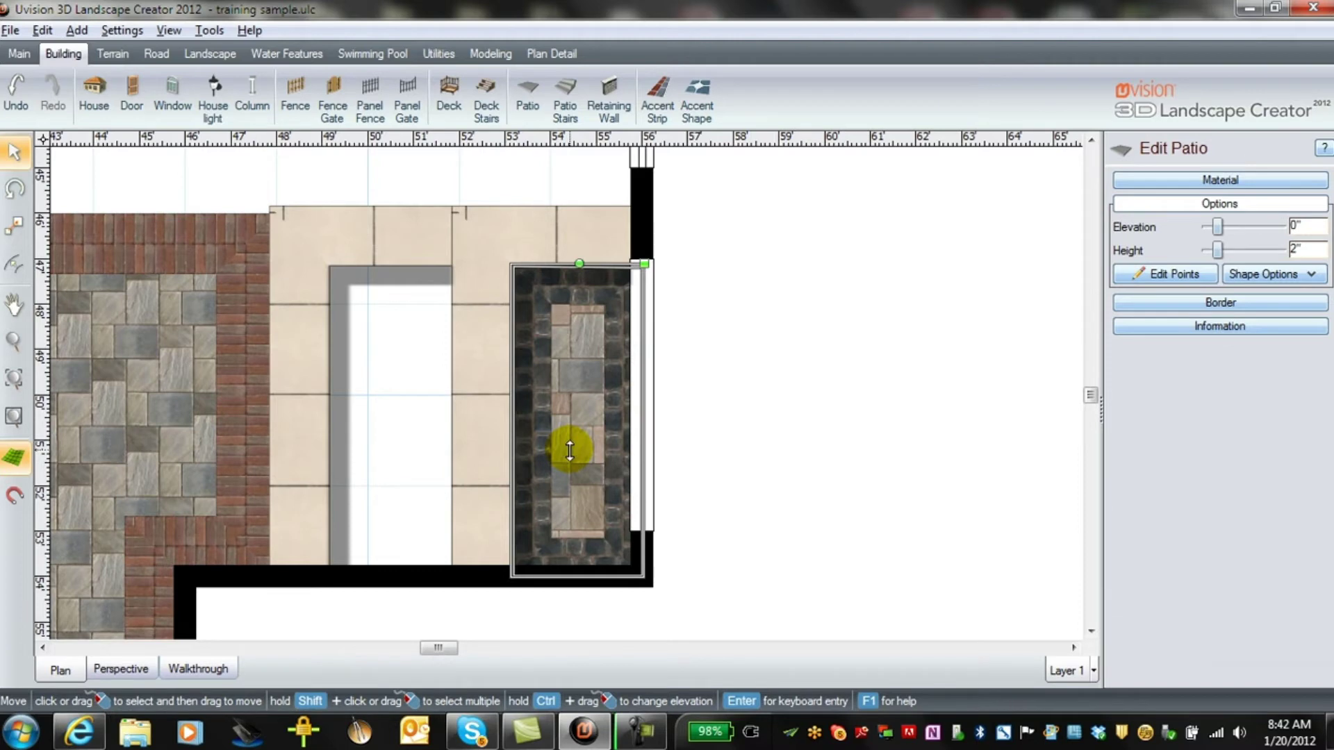
- Drag a copy of the patio into the left step opening, then view it in 3-D perspective
left_click_drag(569, 450, 397, 438)
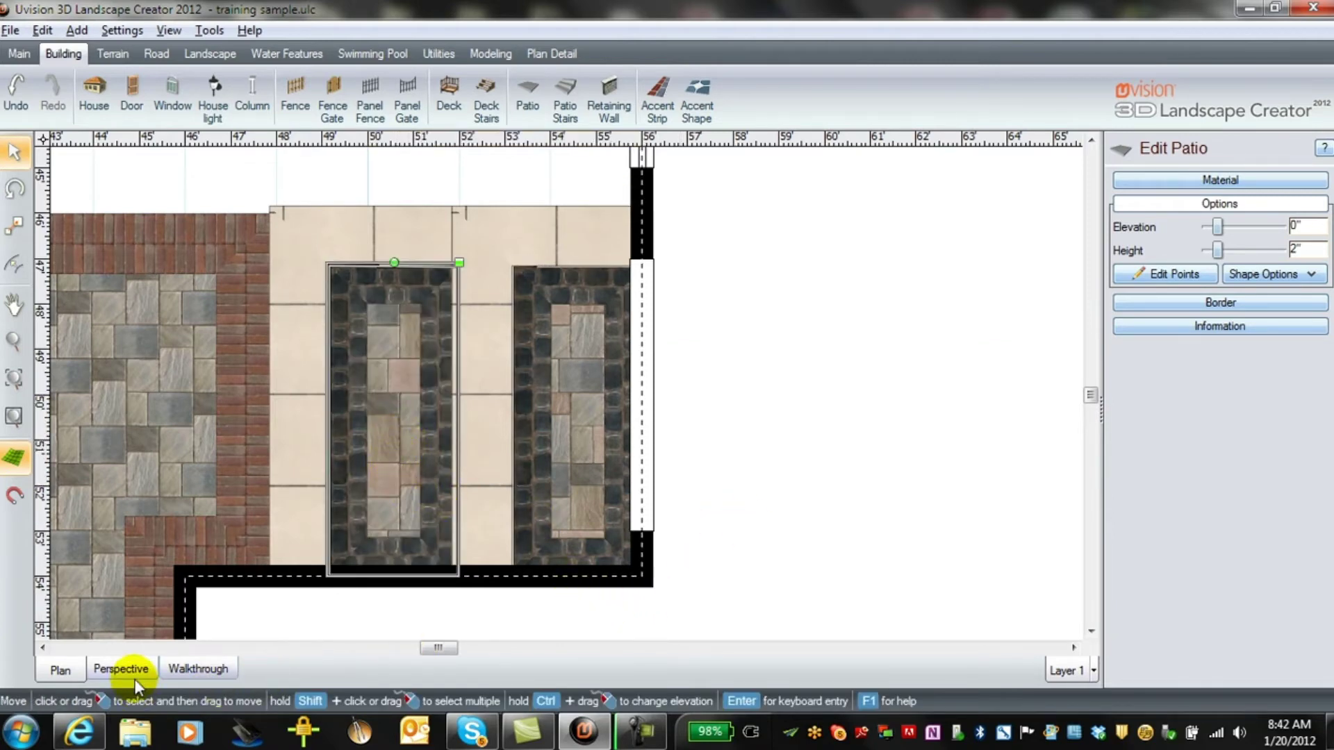
left_click(121, 669)
- Raise the lower front patio's elevation to 6" and thicken it to 4" height
left_click_drag(268, 476, 270, 566)
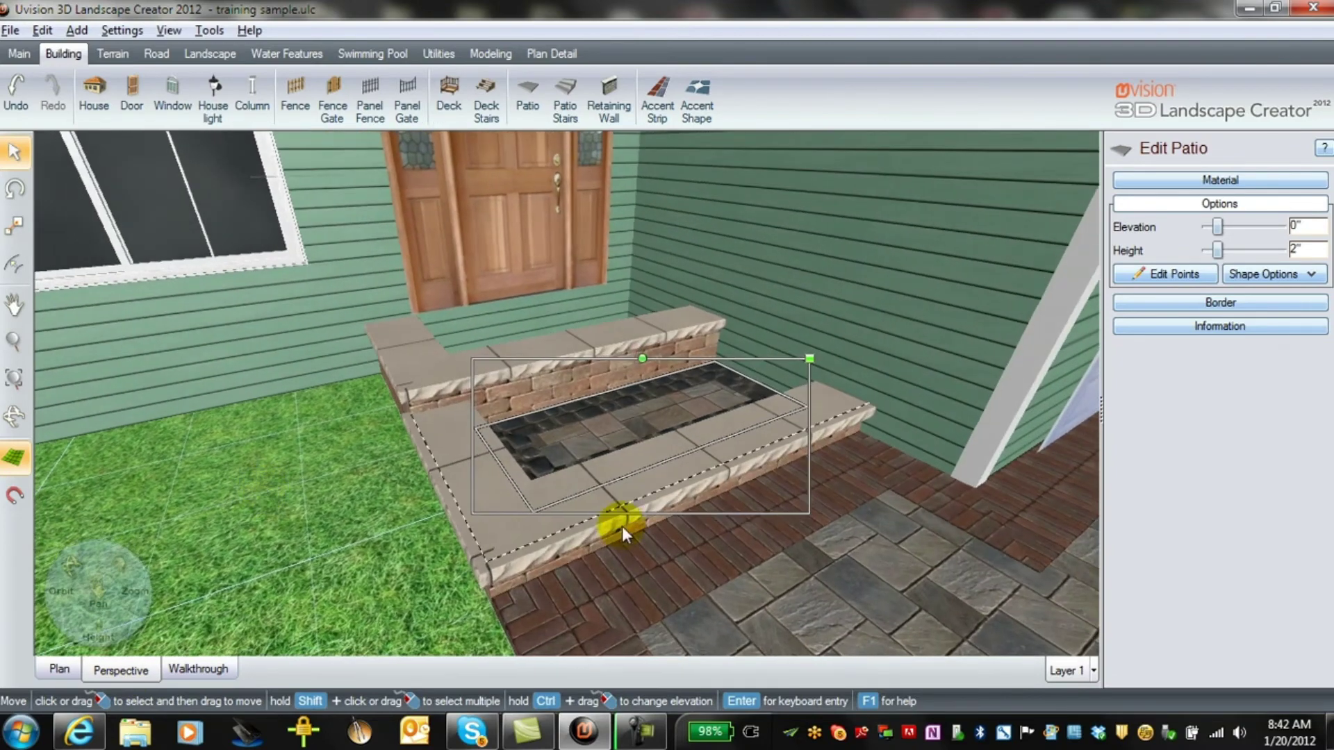
scroll(623, 526, "up", 3)
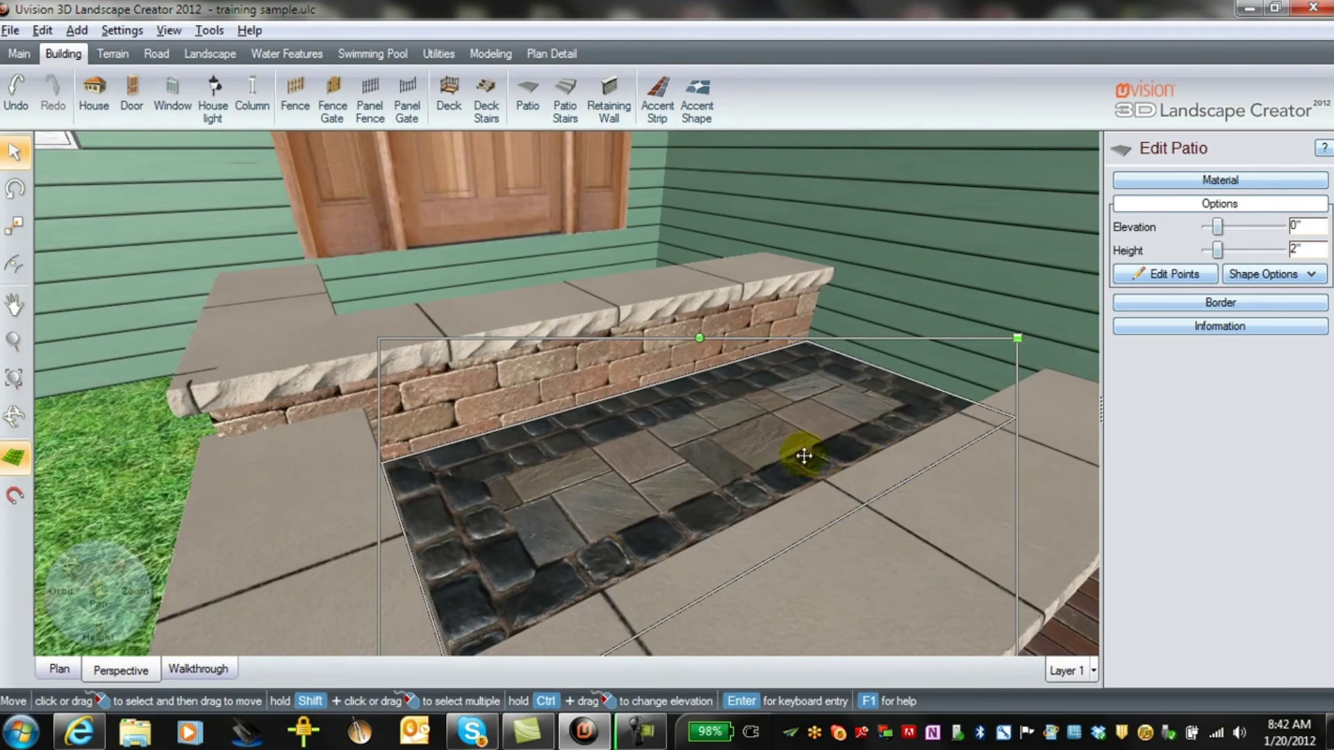
left_click(1282, 227)
left_click(1283, 226)
left_click(1283, 226)
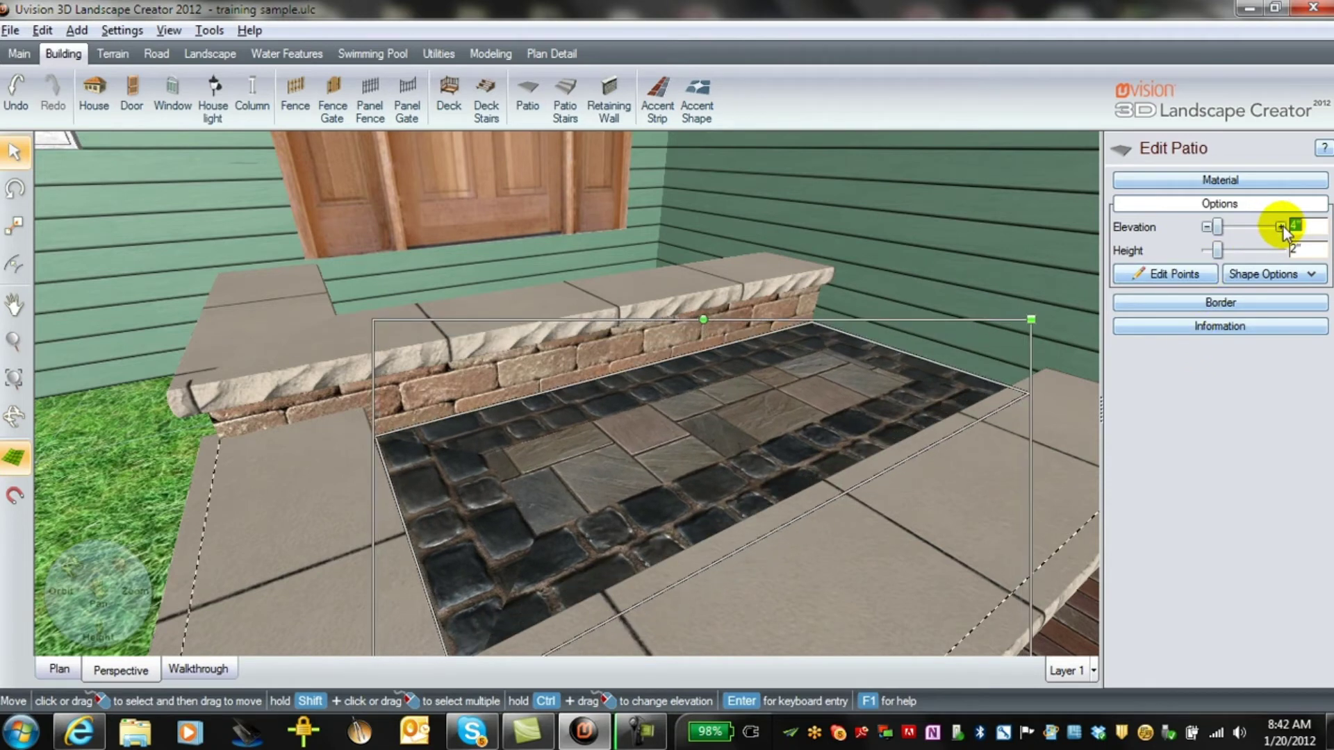
left_click(1282, 226)
left_click(1282, 226)
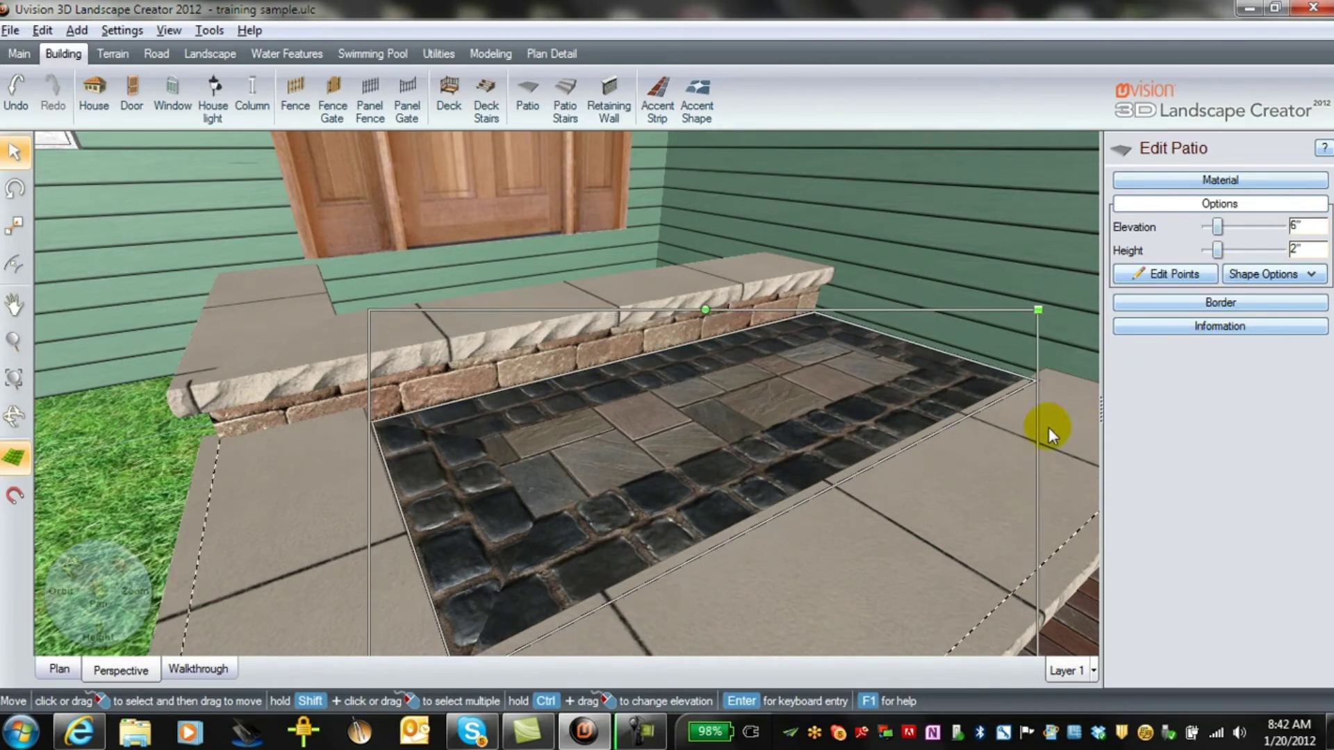
scroll(911, 516, "up", 2)
scroll(911, 516, "up", 2)
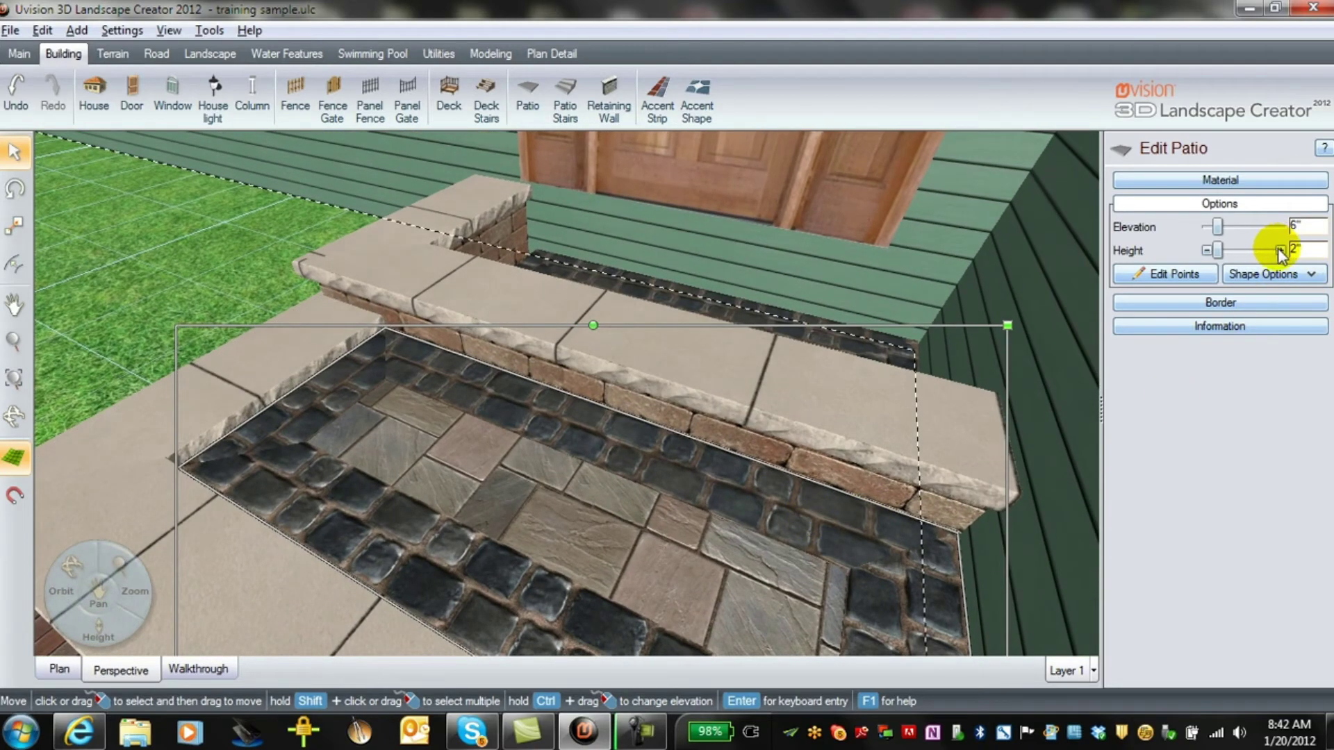
left_click(1280, 249)
left_click(1280, 249)
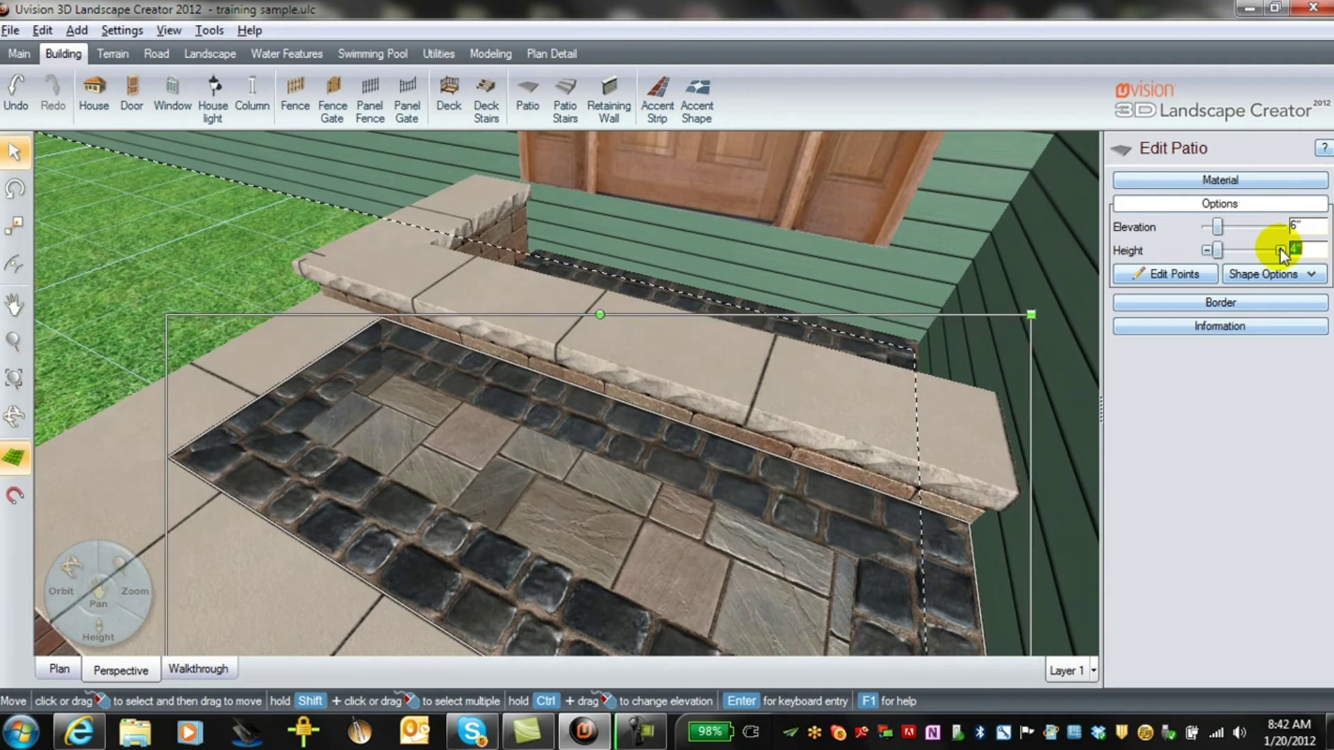
- Set the upper step paver insert's elevation to 1'3"
left_click(882, 334)
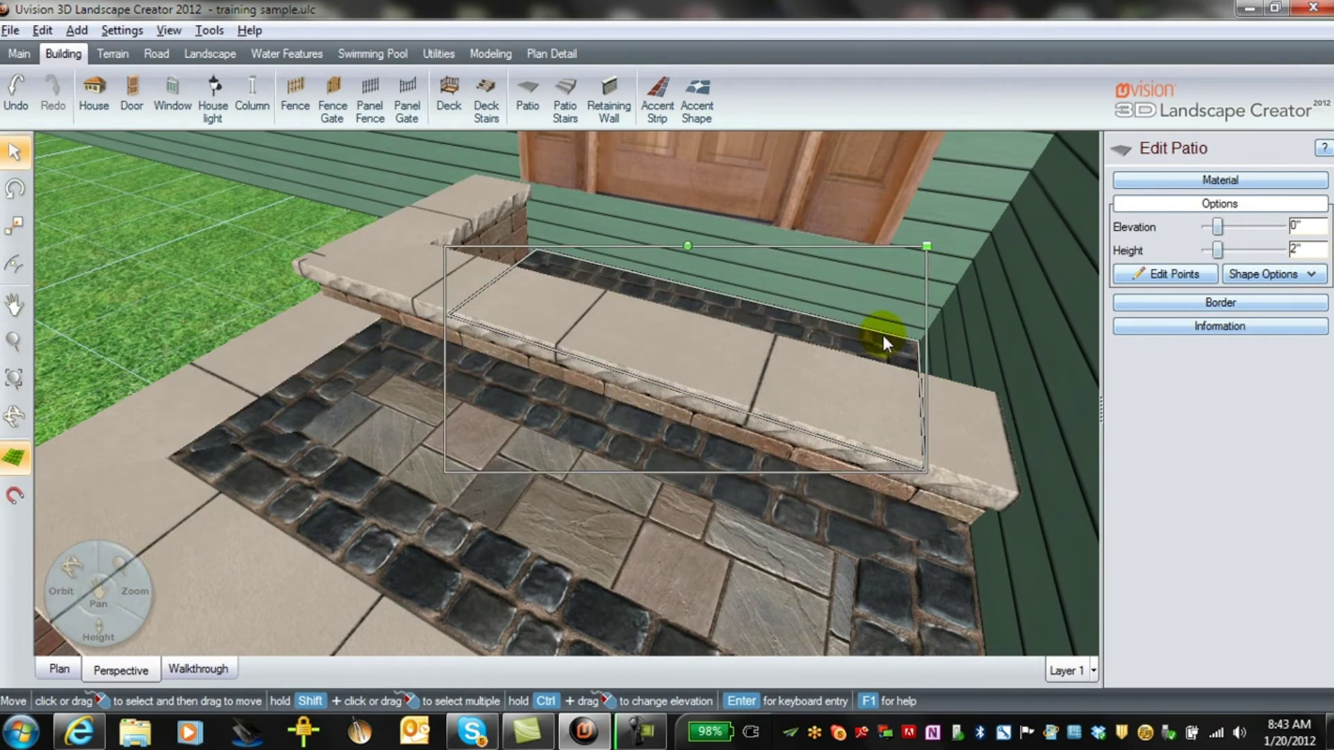
left_click(1280, 226)
left_click(1280, 226)
left_click(1280, 226)
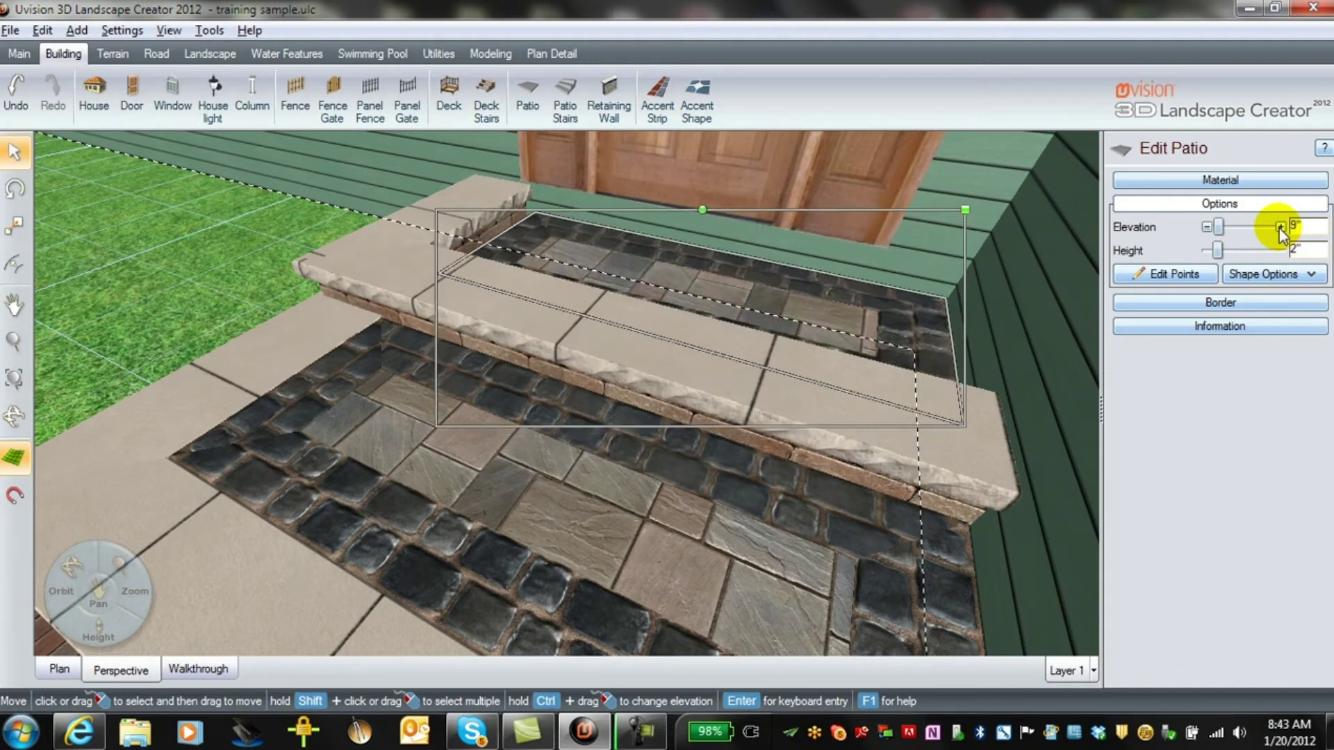
left_click(1279, 226)
left_click(1279, 226)
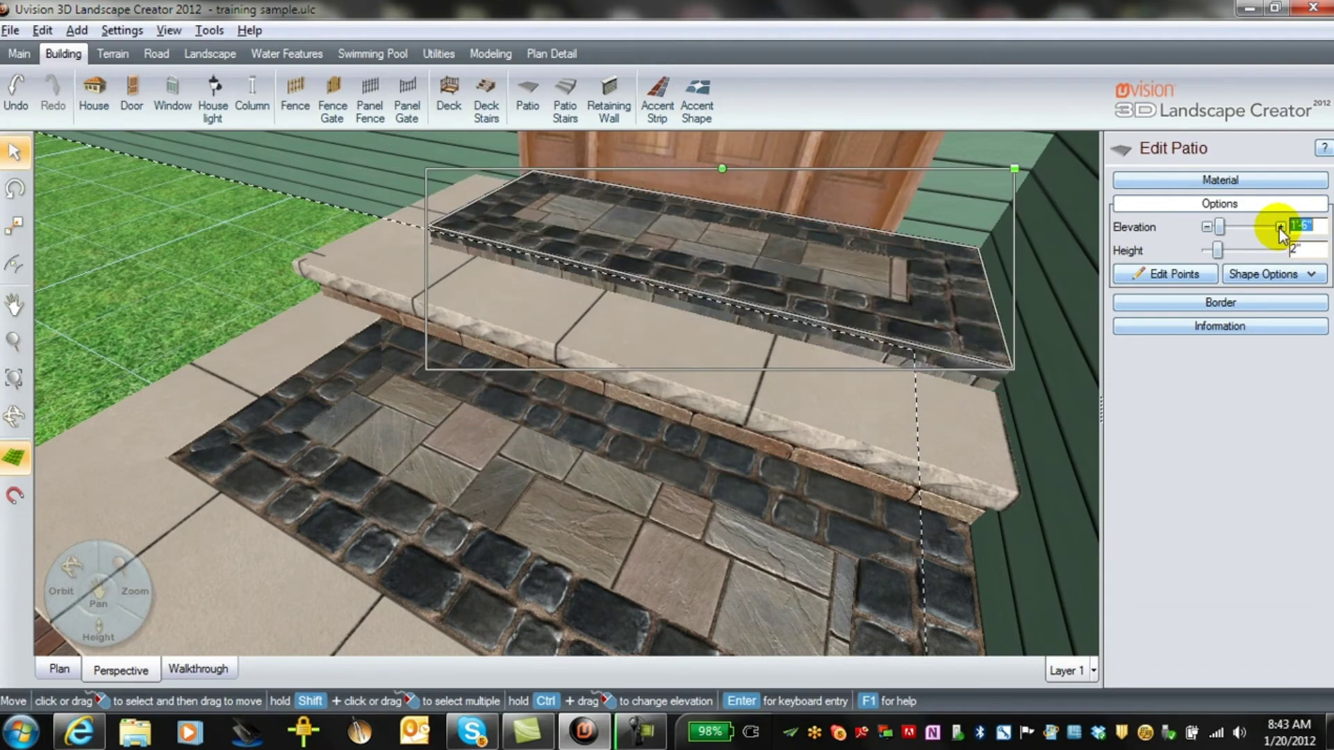
left_click(1206, 228)
left_click(1207, 227)
left_click(1207, 227)
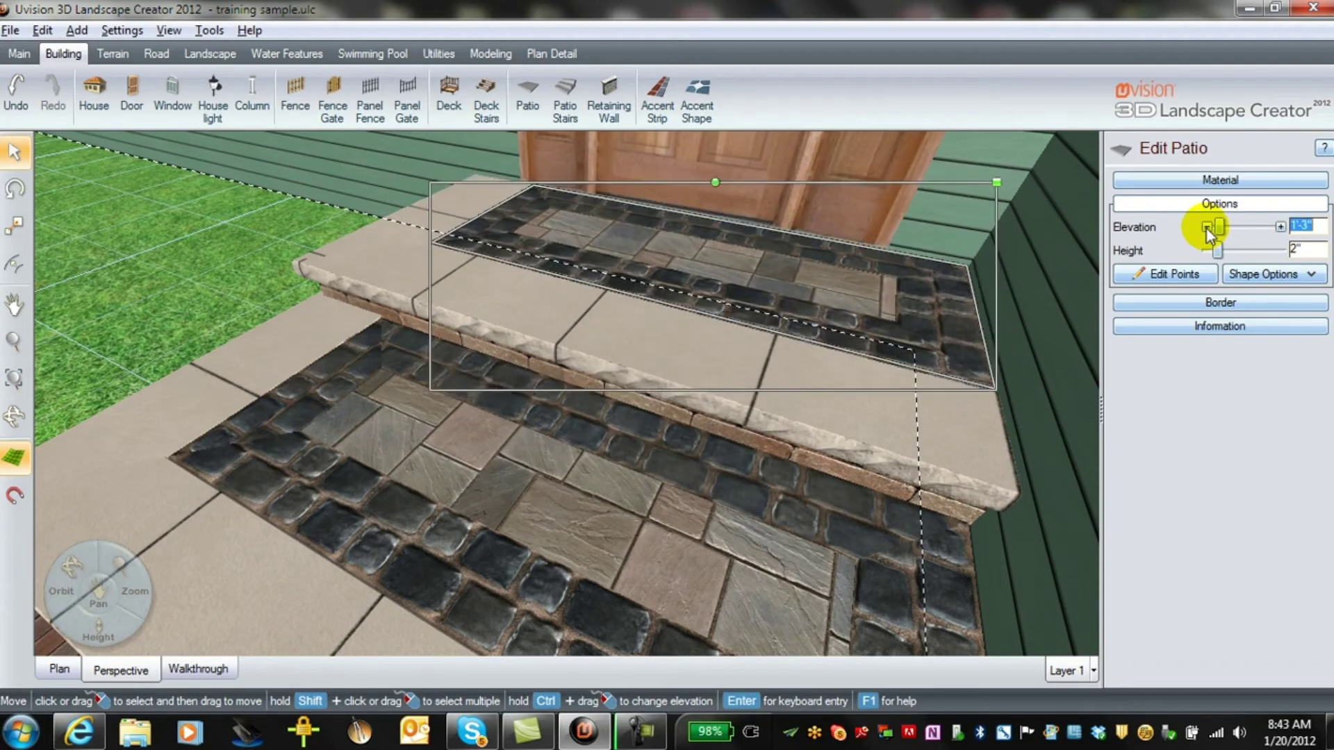
- Remove the door-edge border from the upper insert, leaving a horseshoe border
left_click(1207, 302)
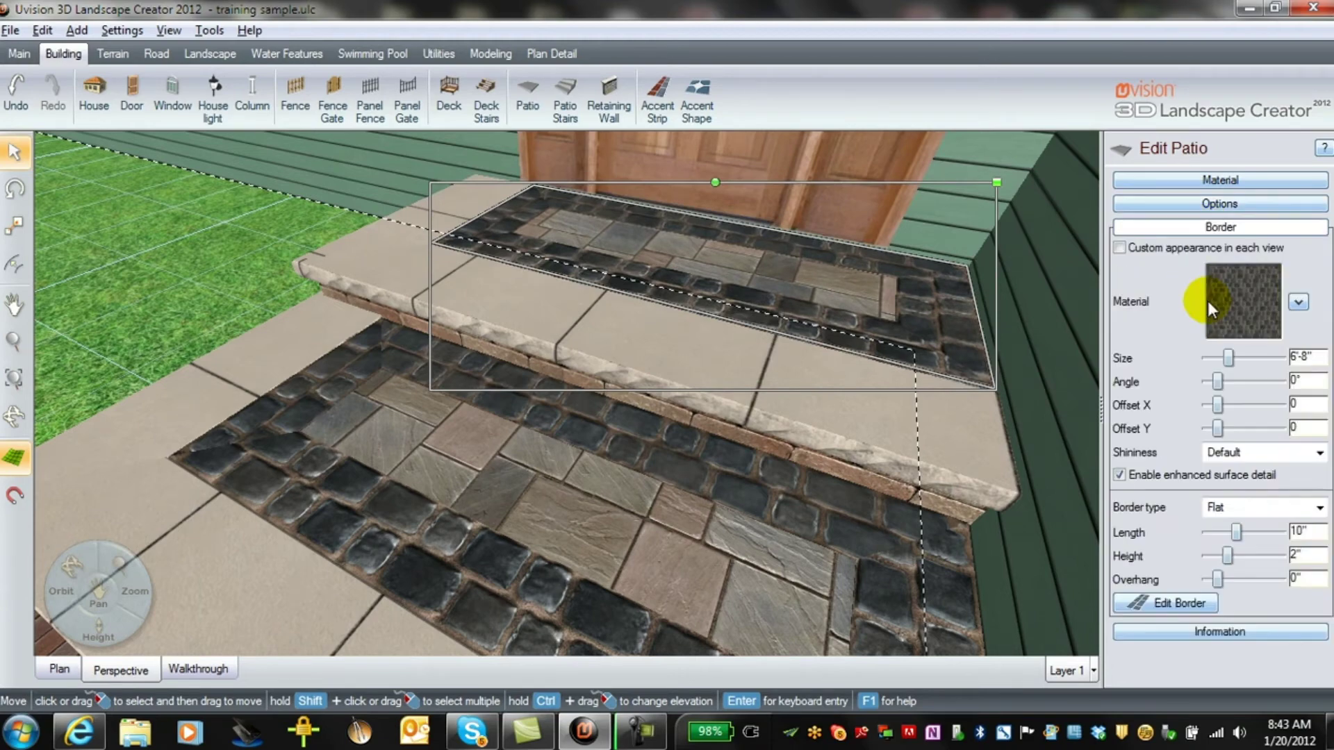
left_click(468, 624)
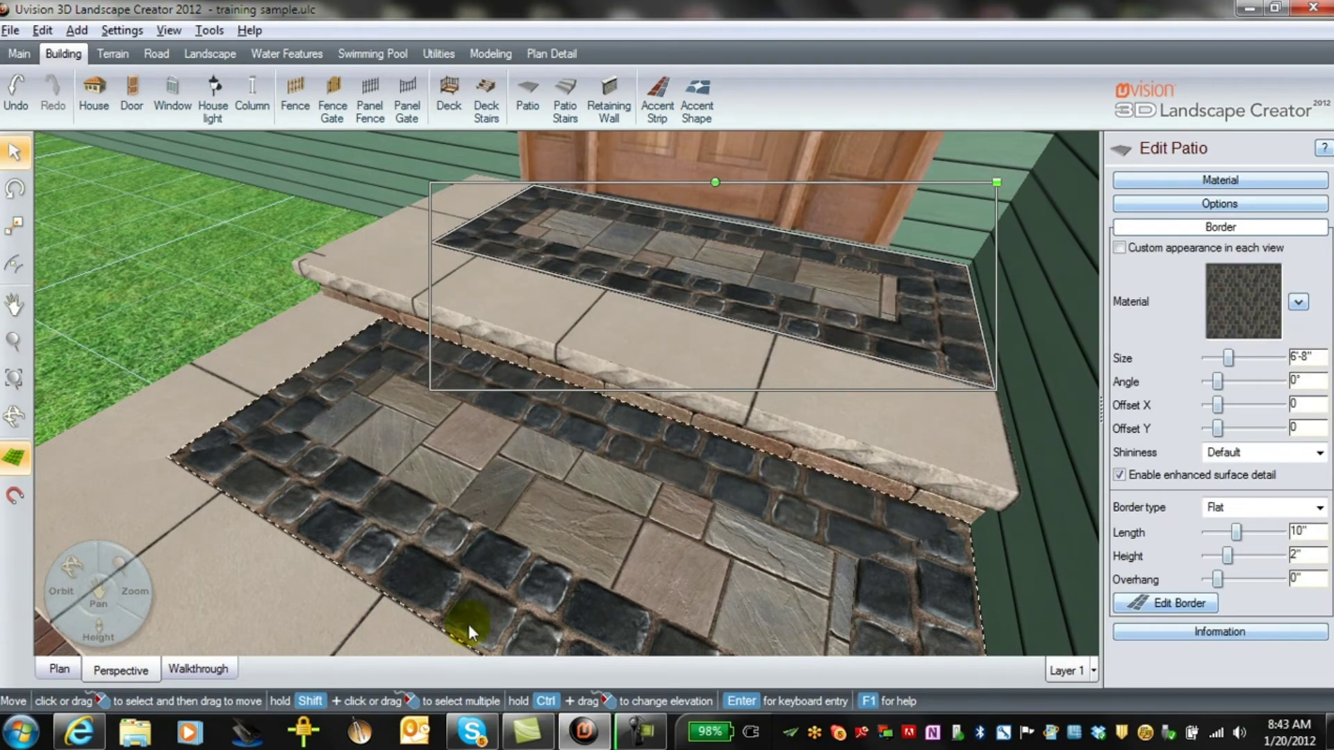
scroll(606, 515, "down", 3)
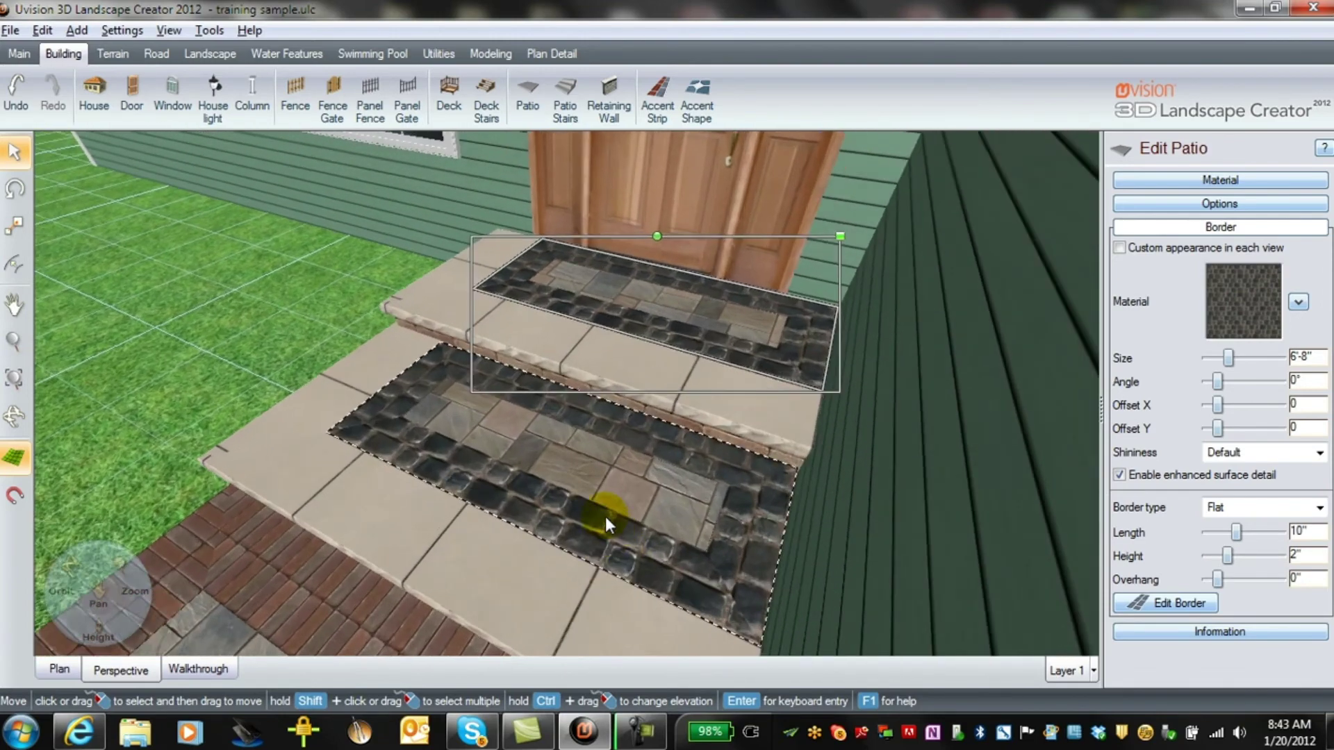
left_click(899, 415)
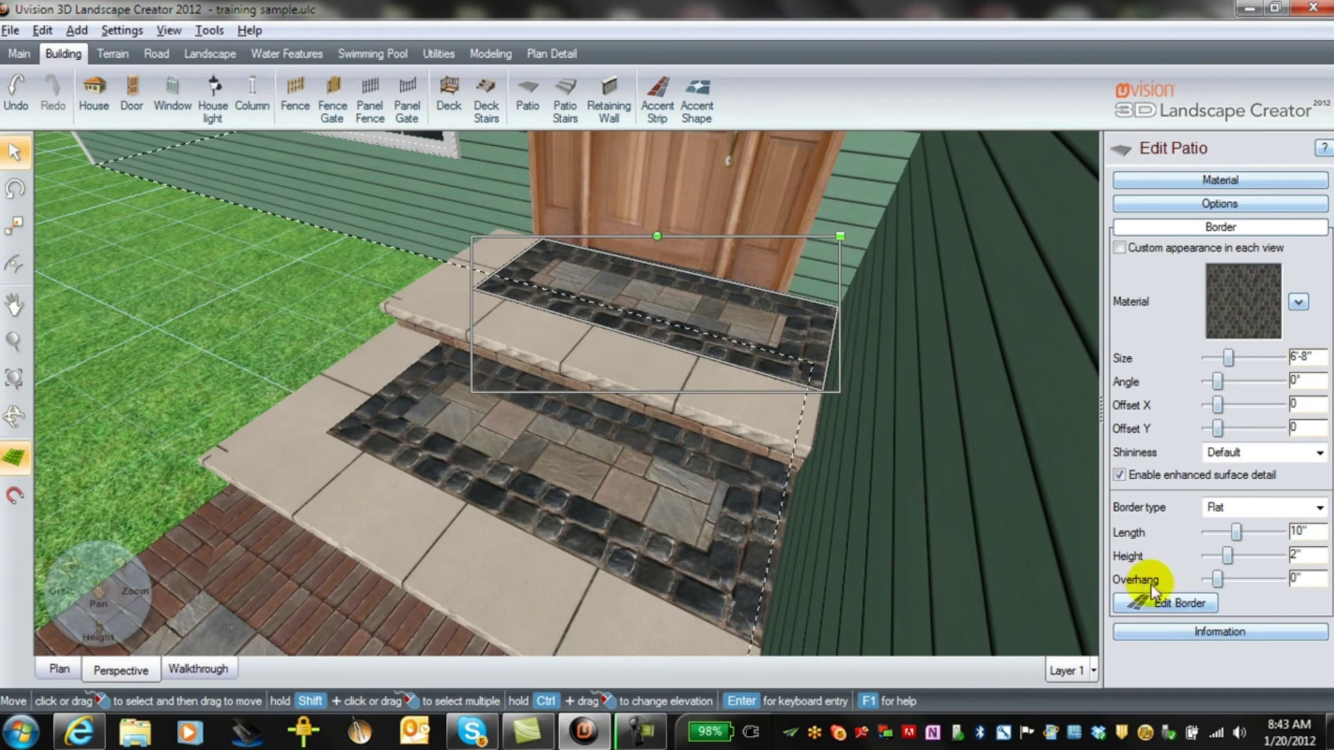
left_click(1178, 603)
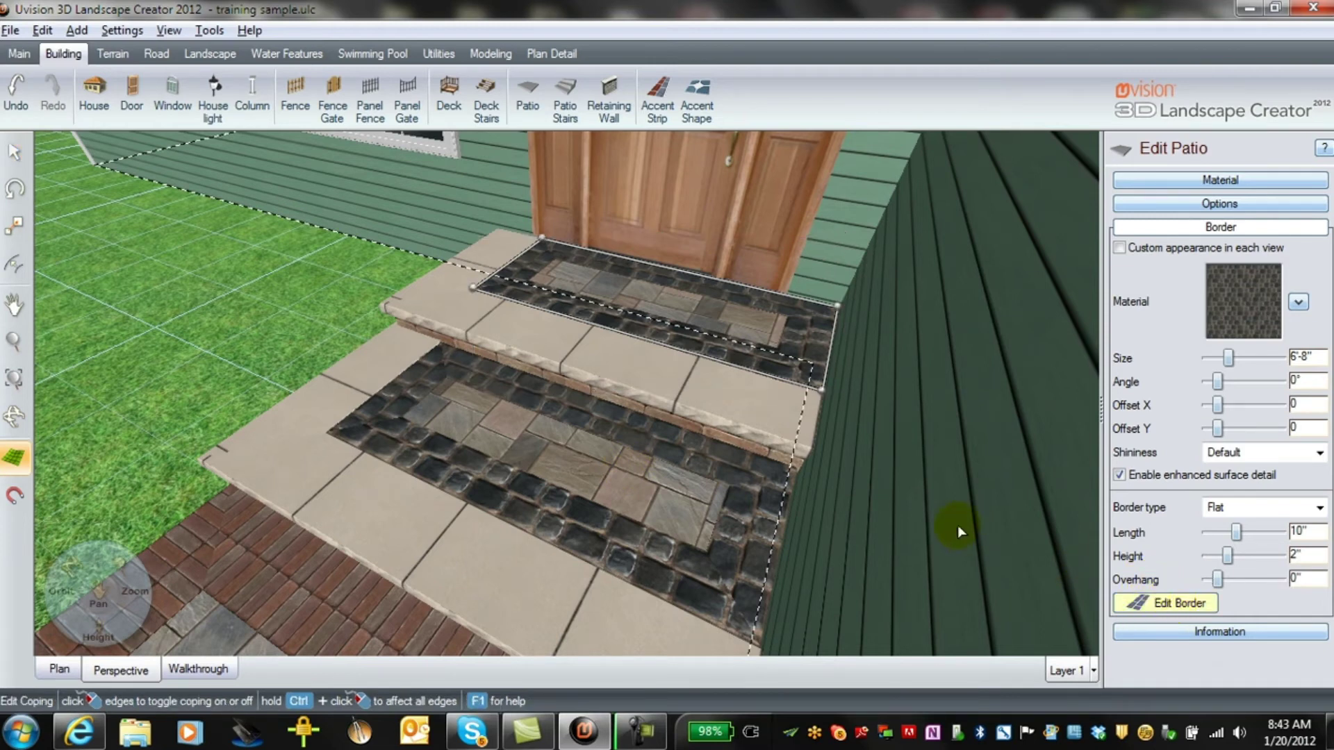
left_click(764, 303)
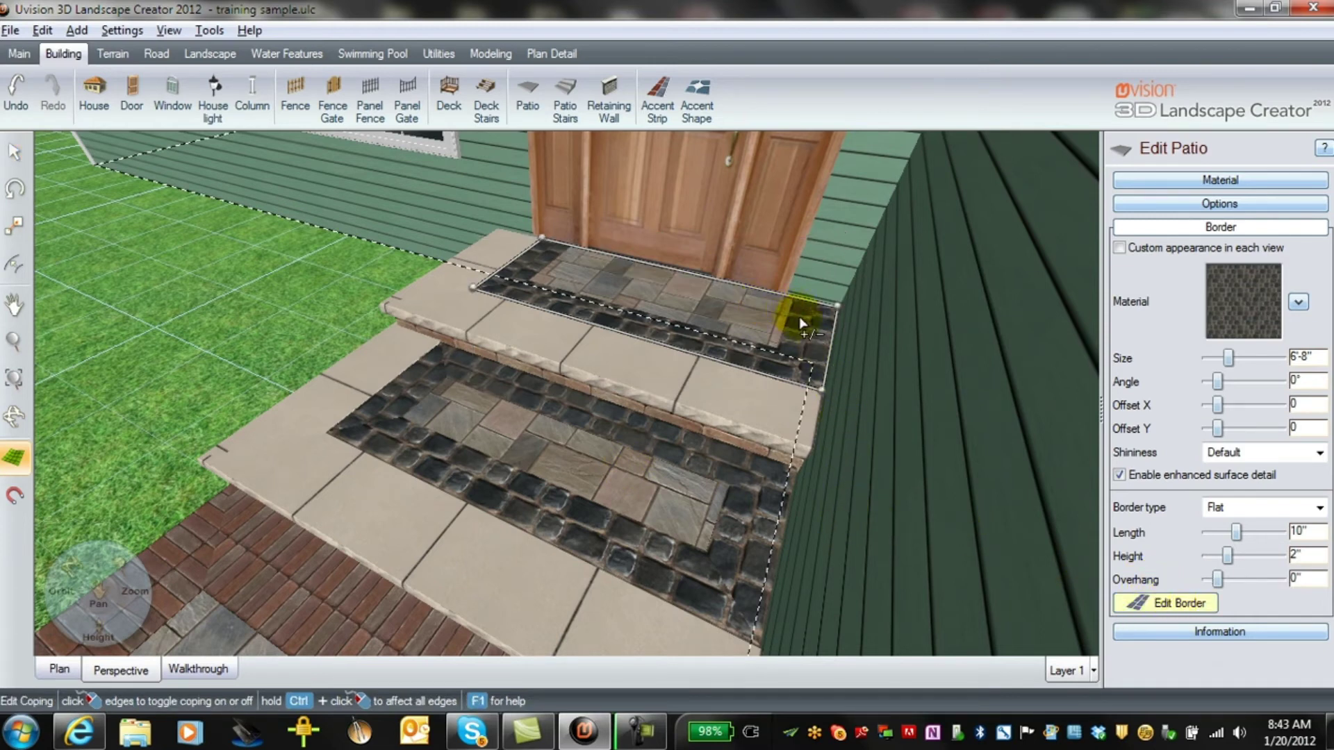
right_click_drag(745, 436, 738, 588)
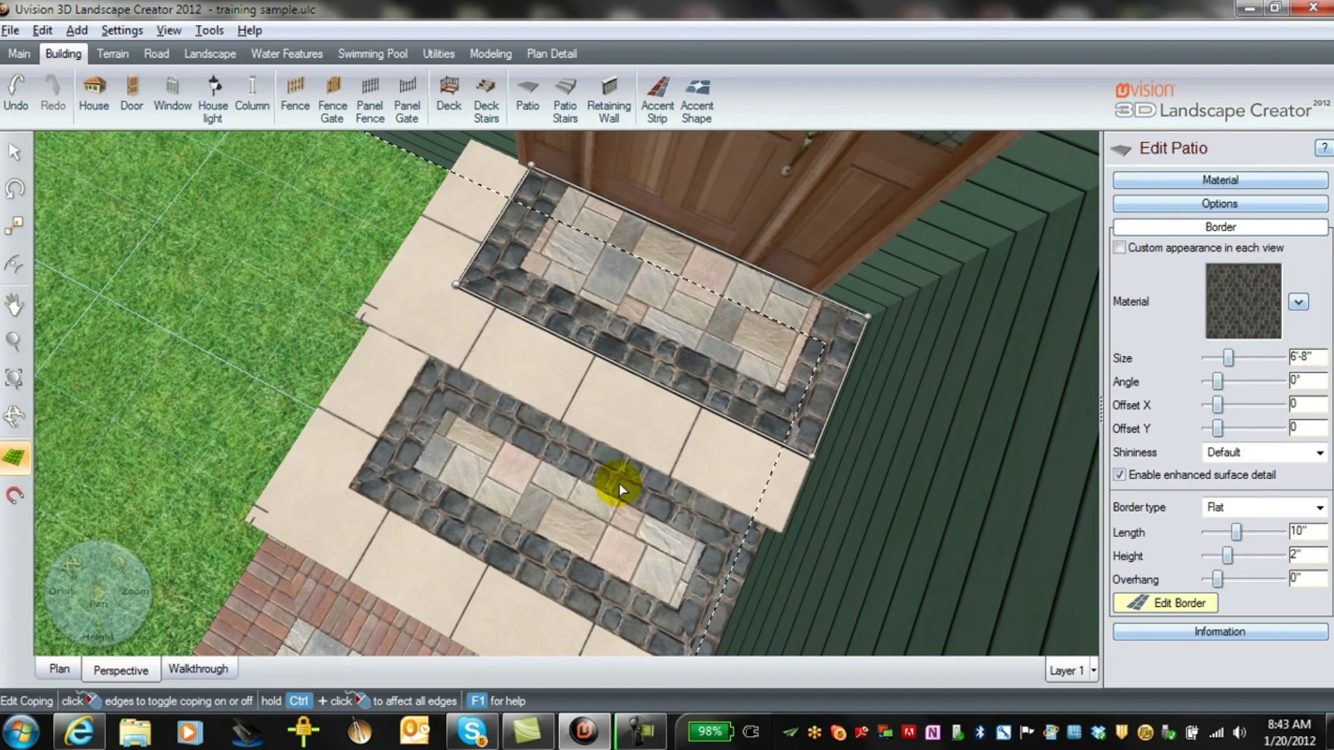
- Select the lower step insert and start editing its border edges
left_click(1165, 602)
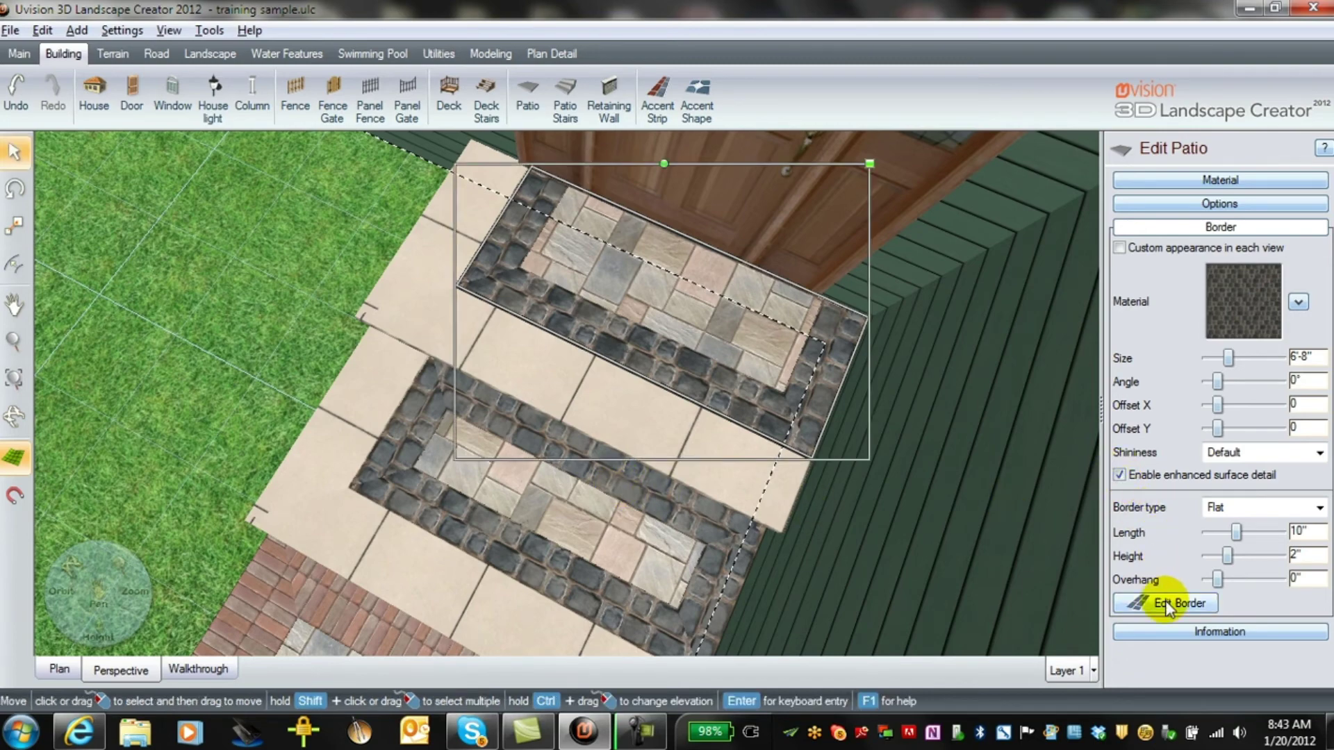
left_click(645, 559)
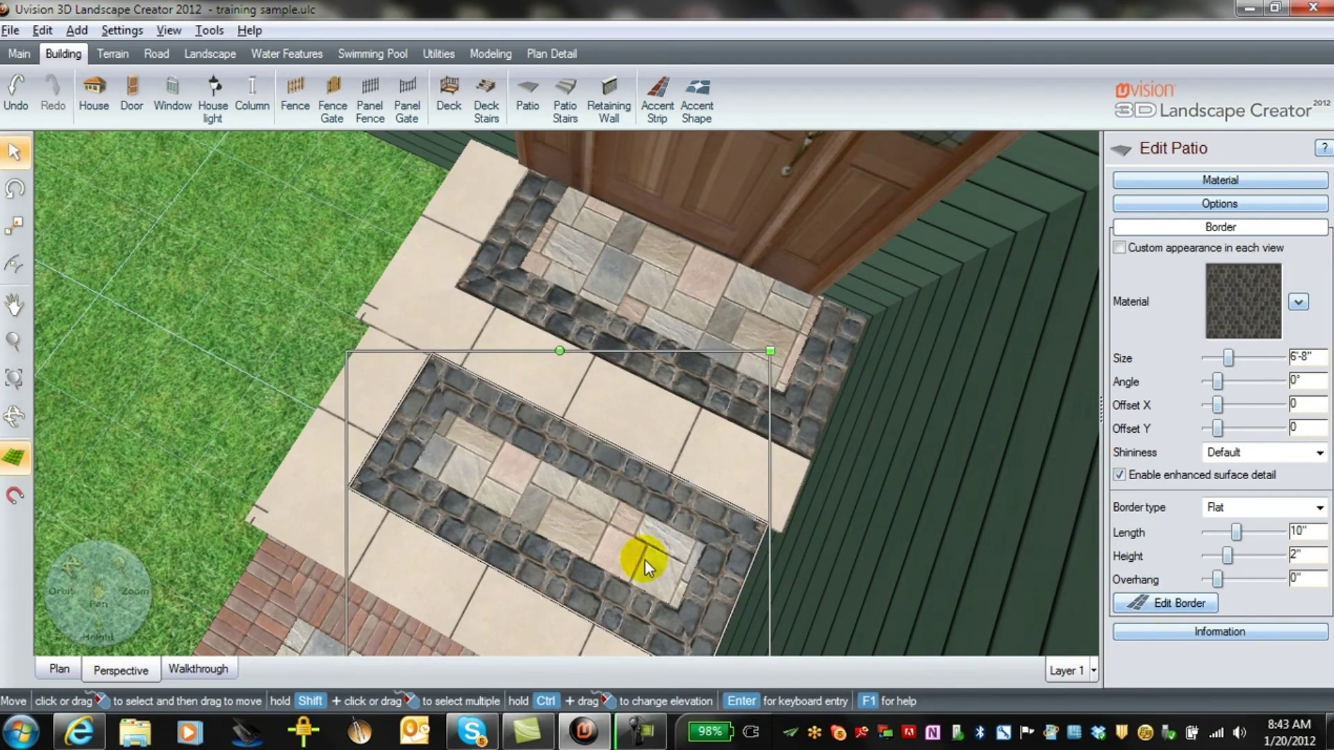
left_click(1174, 605)
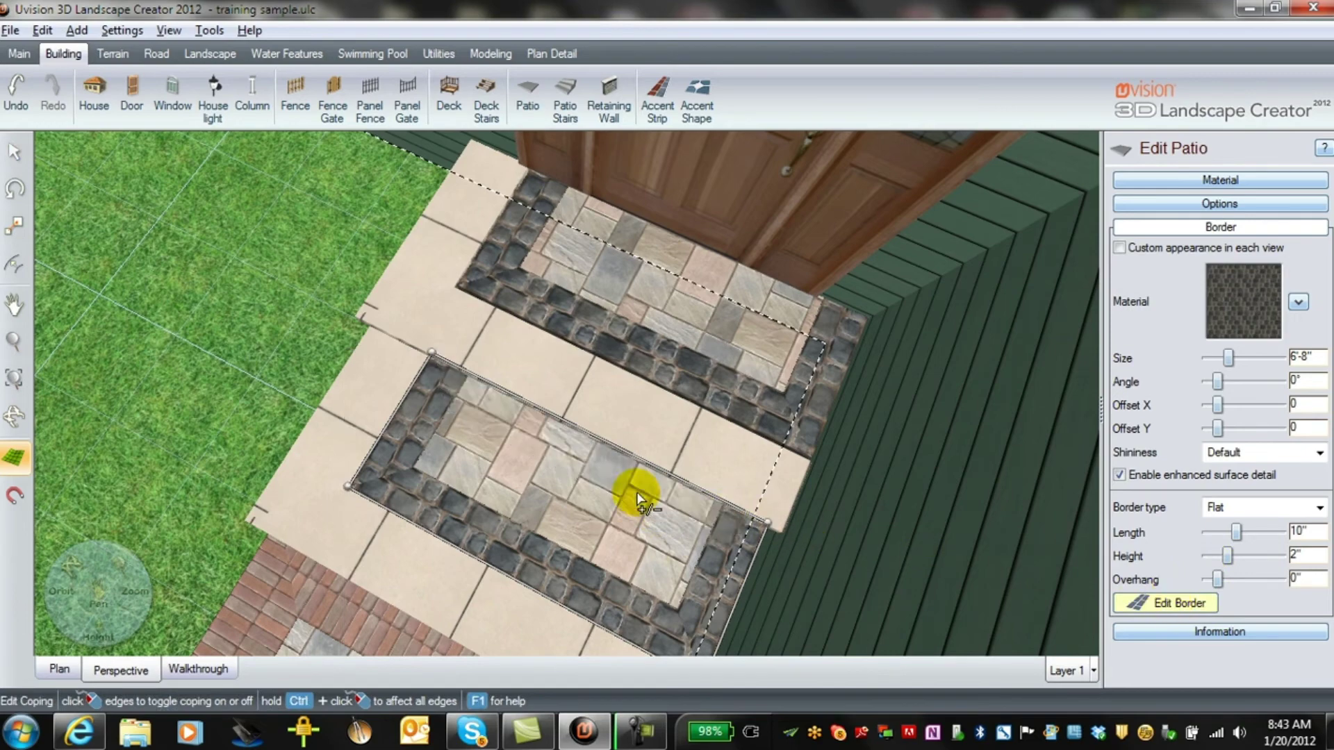
- Give the lower insert a Copthorne Mixed Color – Soldier Course border, 8" long
left_click(1261, 313)
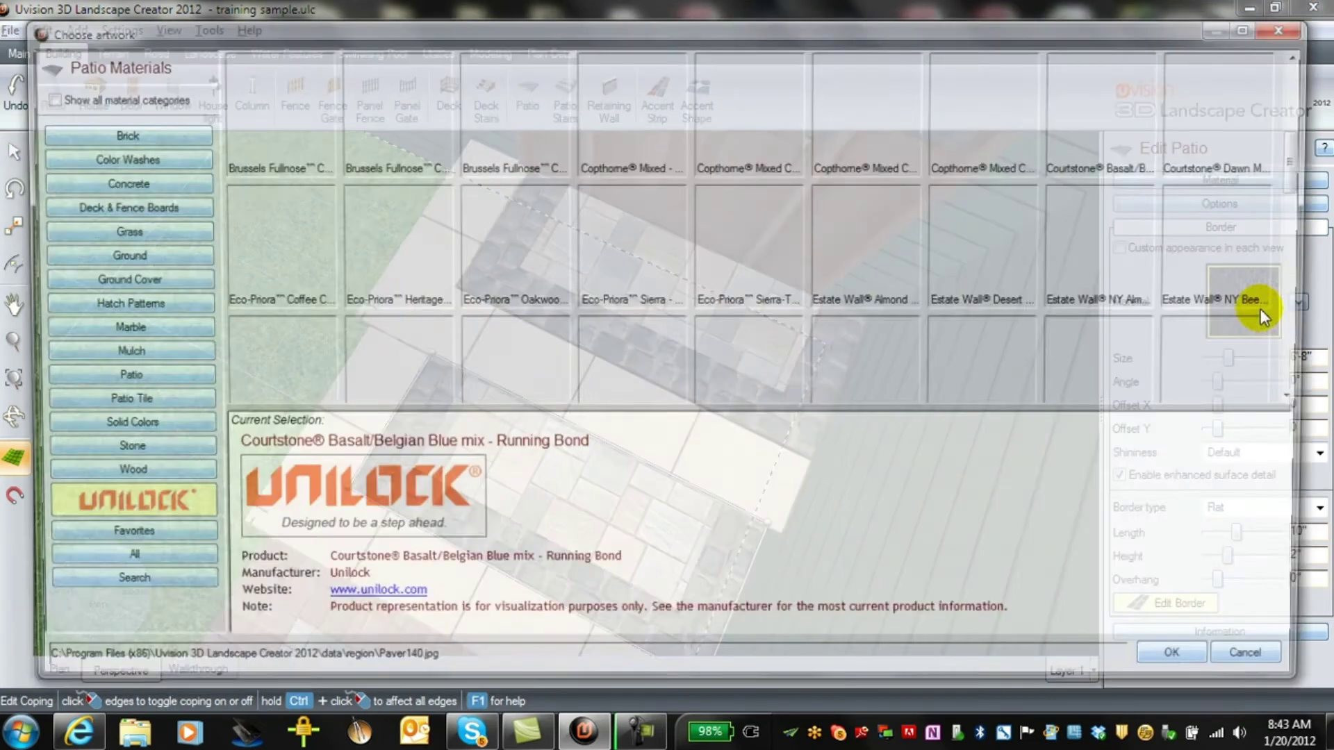
double_click(1002, 128)
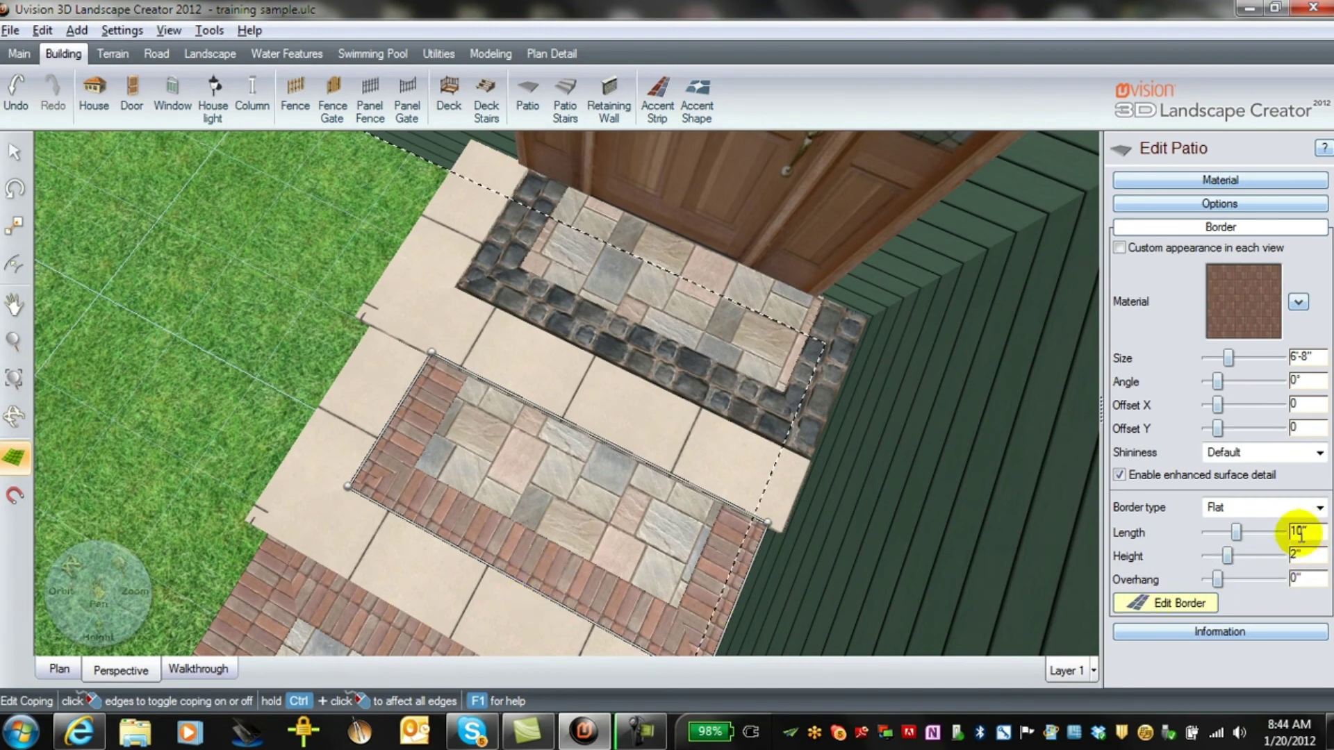
left_click(1207, 532)
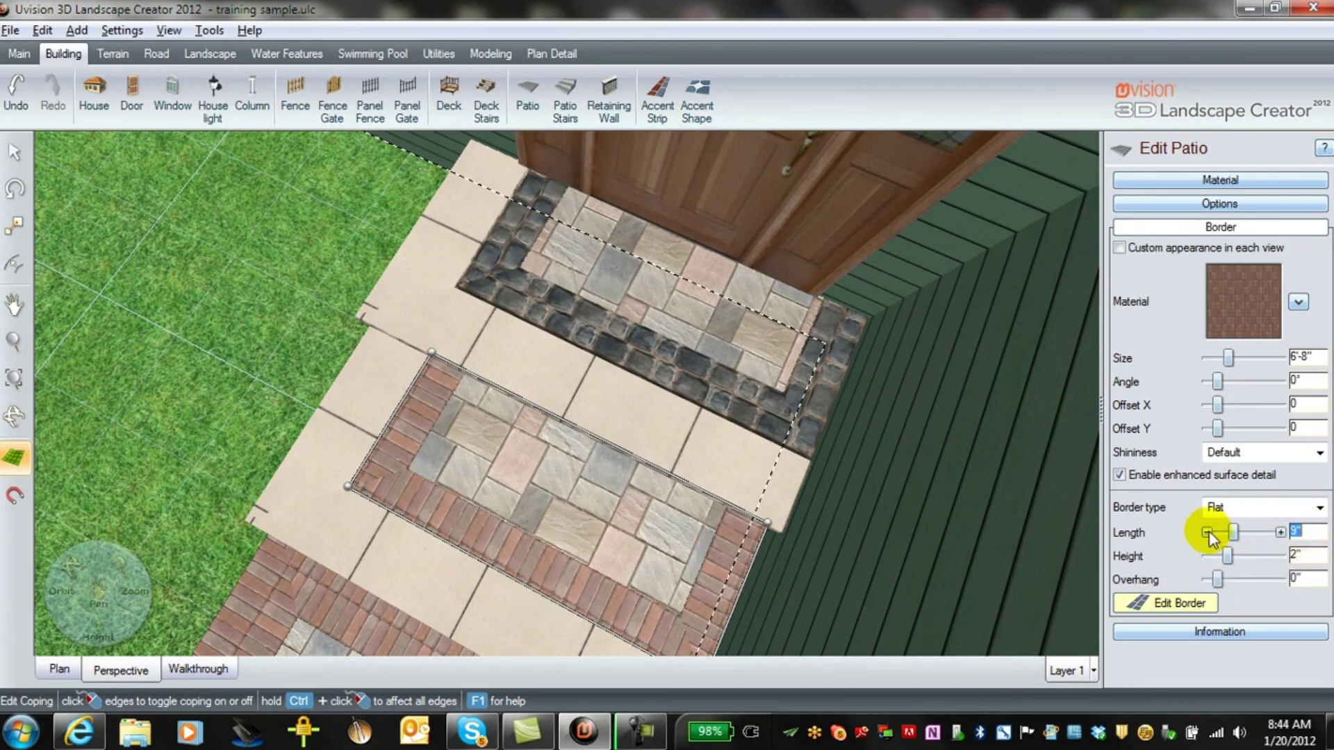
left_click(1207, 532)
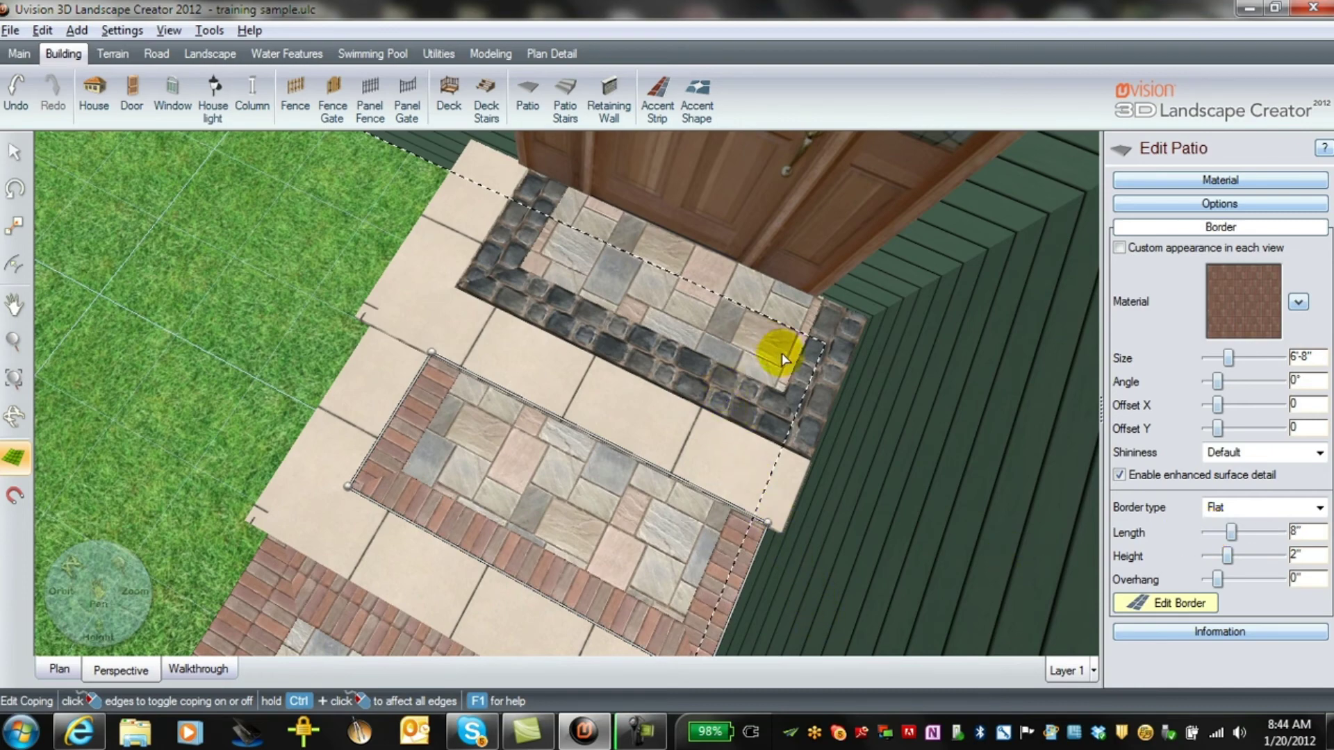
left_click(1180, 603)
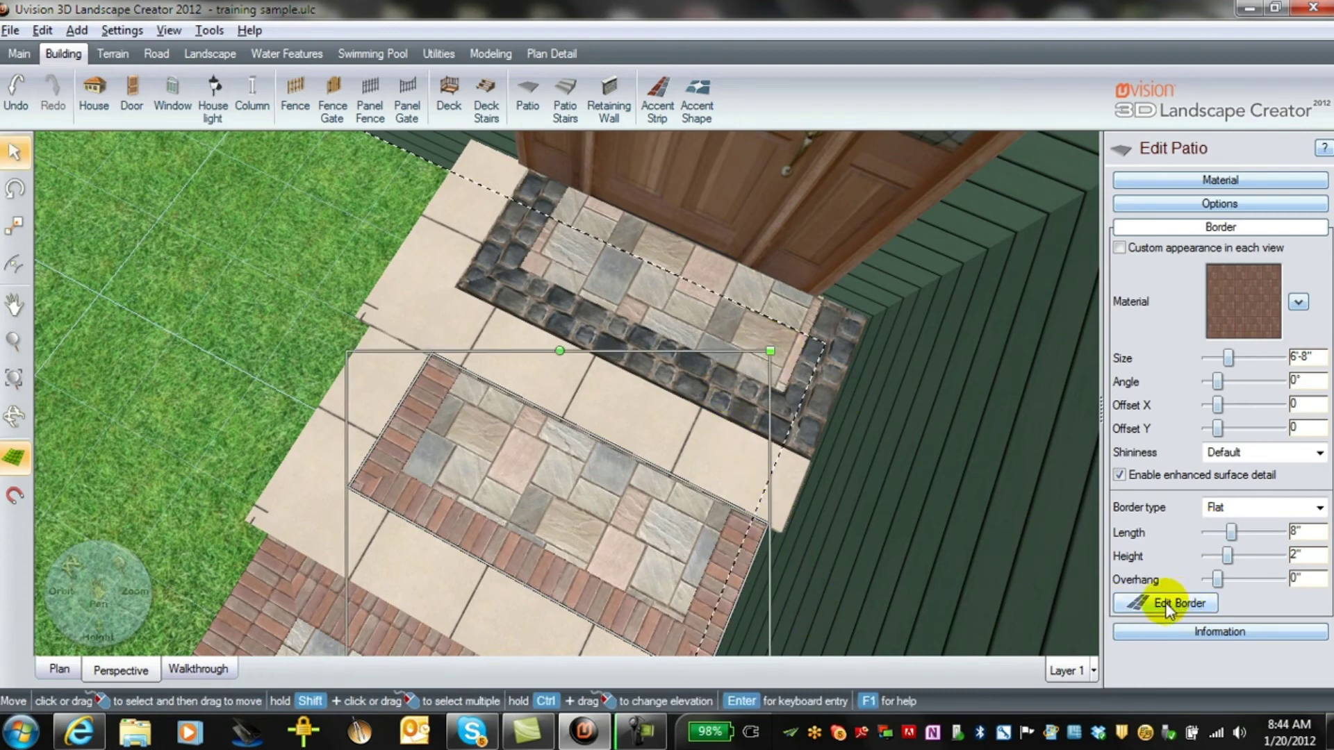
- Give the upper insert the same Copthorne Mixed Color – Soldier Course border at 8"
left_click(750, 318)
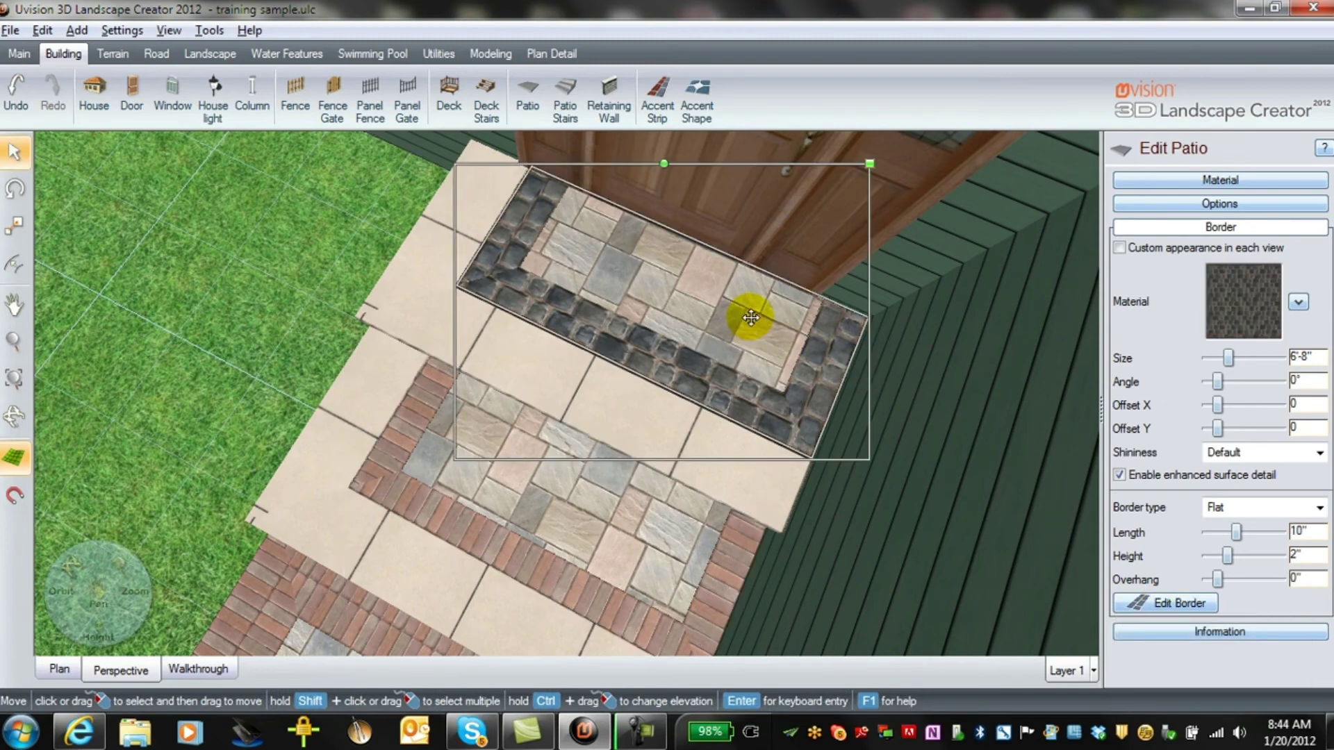
left_click(1298, 302)
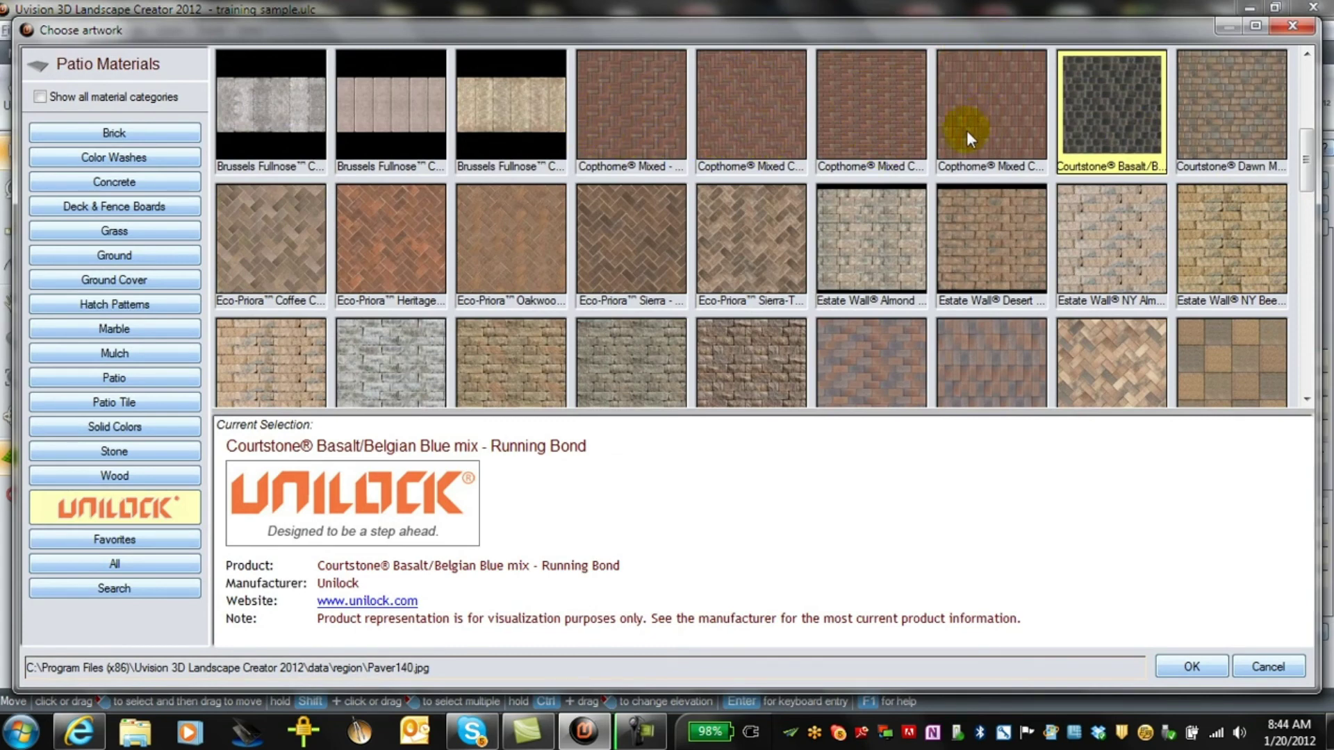
left_click(1003, 124)
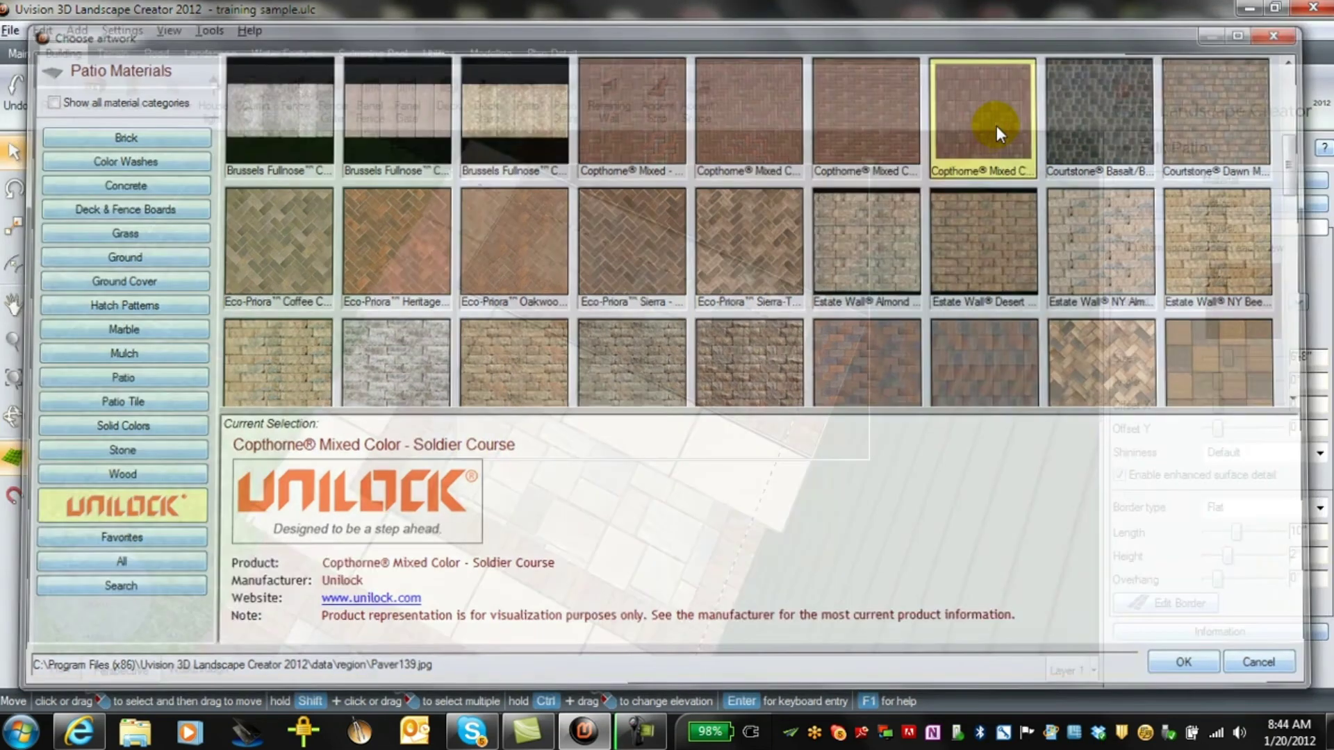
double_click(996, 127)
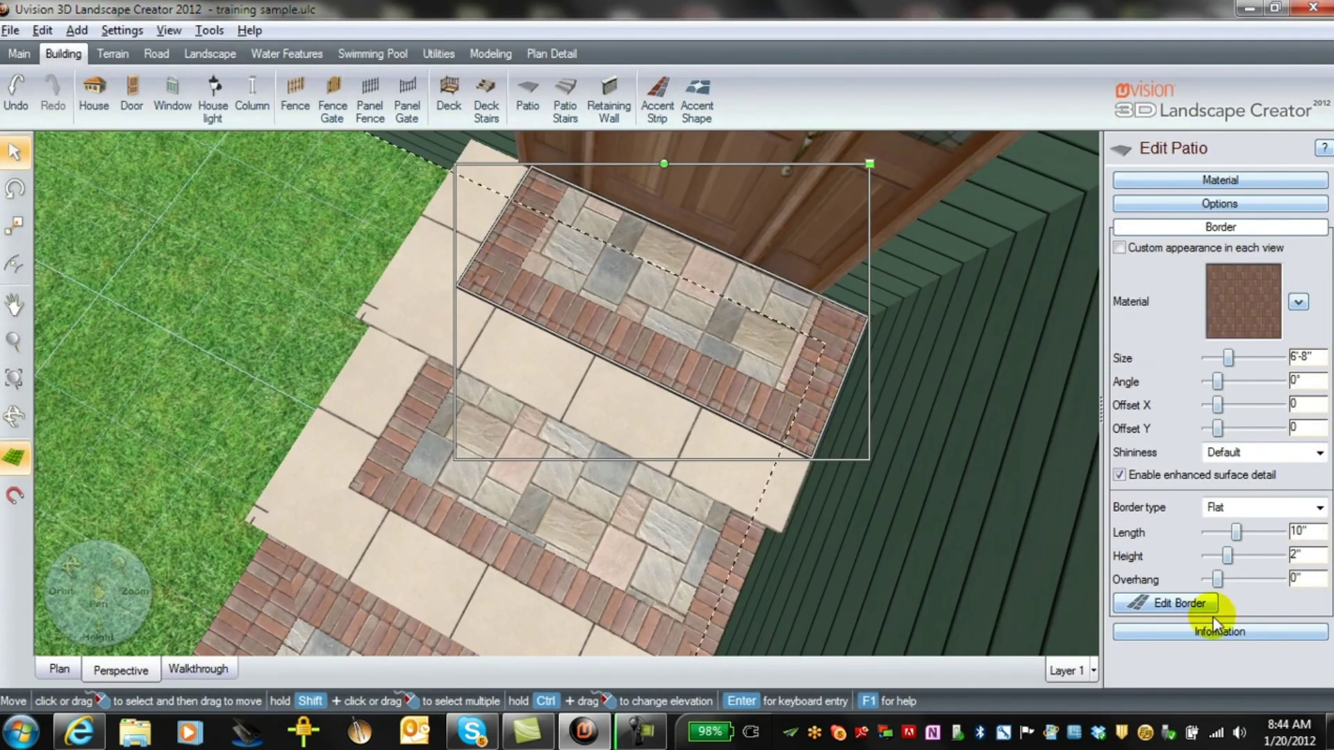
left_click(1207, 531)
left_click(1207, 531)
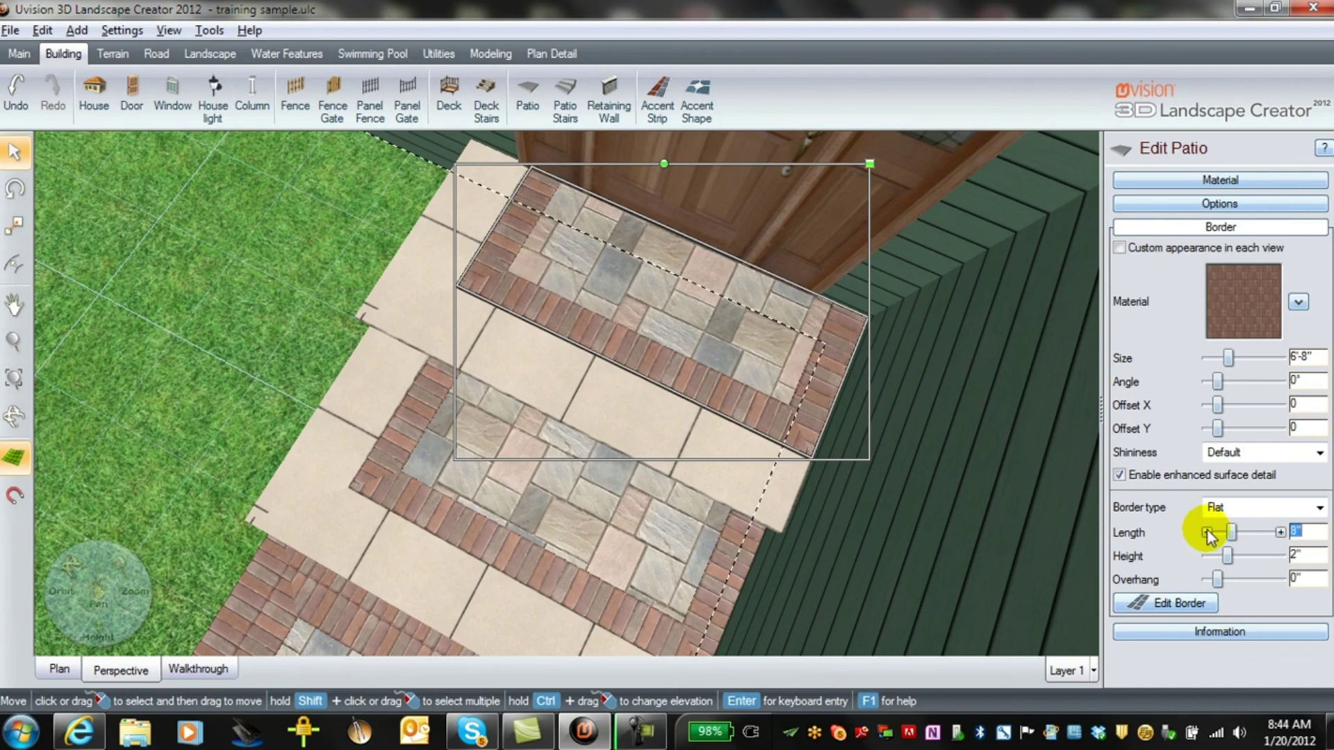
middle_click_drag(799, 590, 1039, 440)
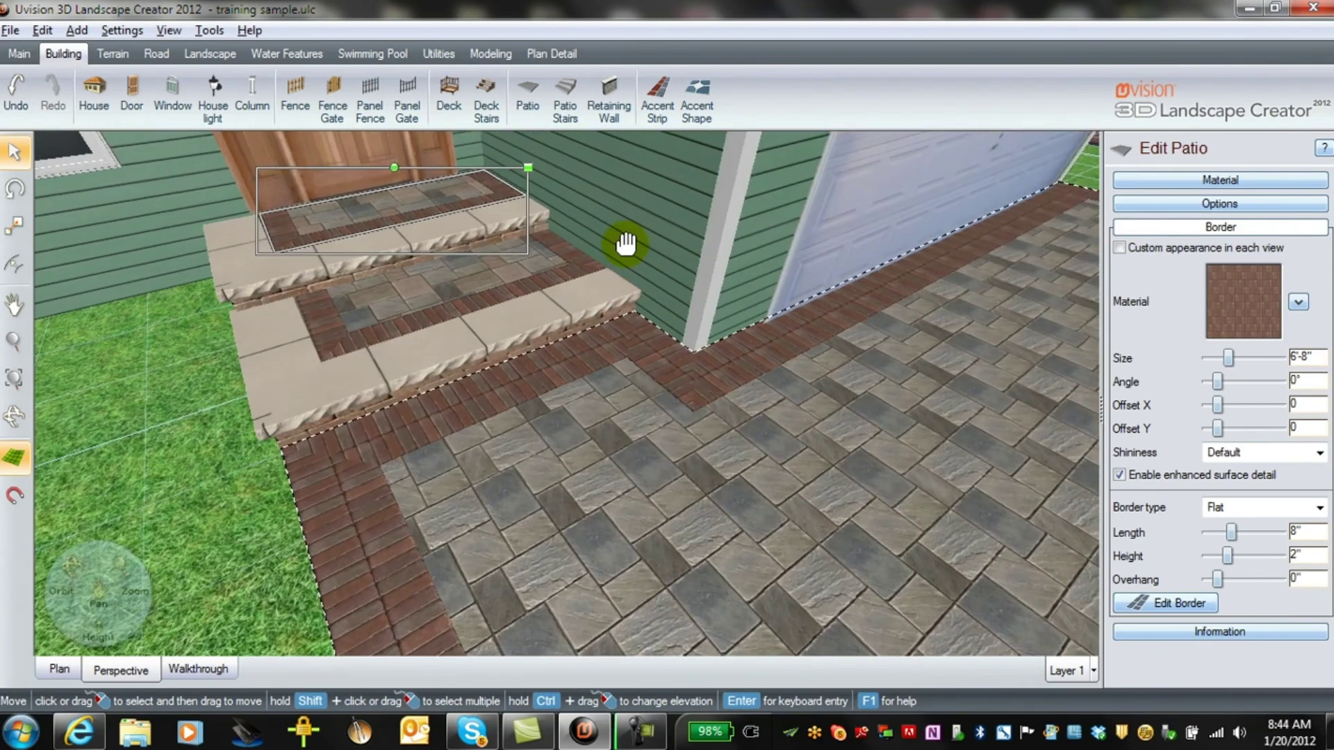